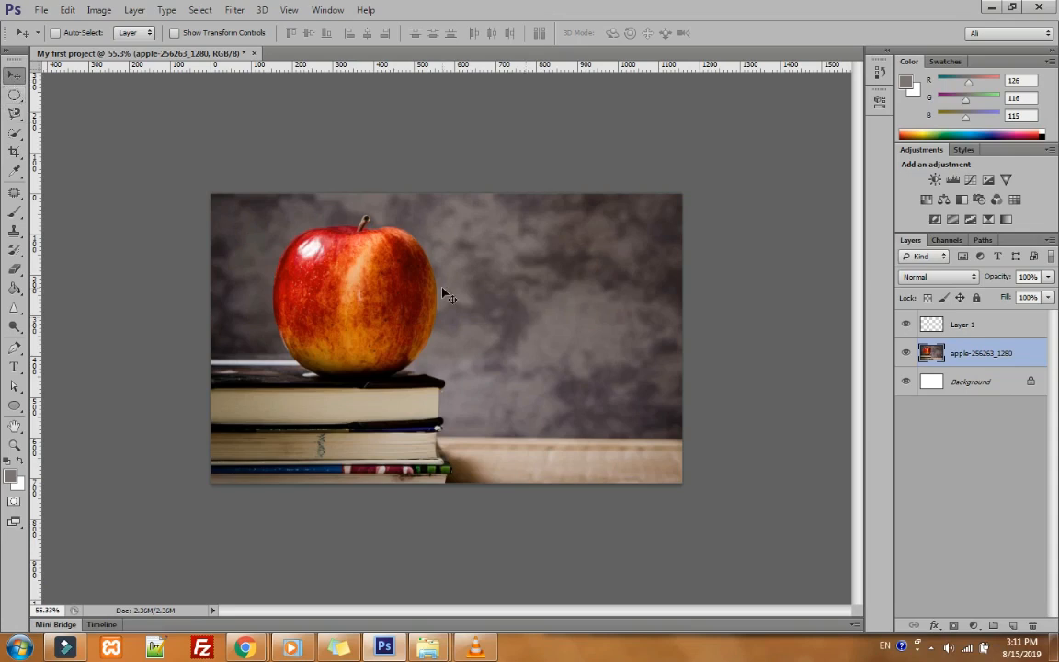
{"action": "mouse_move", "coordinate": [442, 288]}
{"action": "left_mouse_down"}
{"action": "mouse_move", "coordinate": [423, 277]}
{"action": "mouse_move", "coordinate": [459, 341]}
{"action": "mouse_move", "coordinate": [431, 325]}
{"action": "mouse_move", "coordinate": [428, 276]}
{"action": "left_mouse_up"}
{"action": "mouse_move", "coordinate": [457, 328]}
{"action": "left_mouse_down"}
{"action": "mouse_move", "coordinate": [449, 319]}
{"action": "mouse_move", "coordinate": [491, 351]}
{"action": "mouse_move", "coordinate": [448, 319]}
{"action": "left_mouse_up"}
{"action": "mouse_move", "coordinate": [397, 272]}
{"action": "left_mouse_down"}
{"action": "mouse_move", "coordinate": [473, 303]}
{"action": "mouse_move", "coordinate": [398, 298]}
{"action": "mouse_move", "coordinate": [393, 273]}
{"action": "left_mouse_up"}
Step: Switch from the Elliptical Marquee Tool to the Rectangular Marquee Tool
{"action": "left_click", "coordinate": [15, 96]}
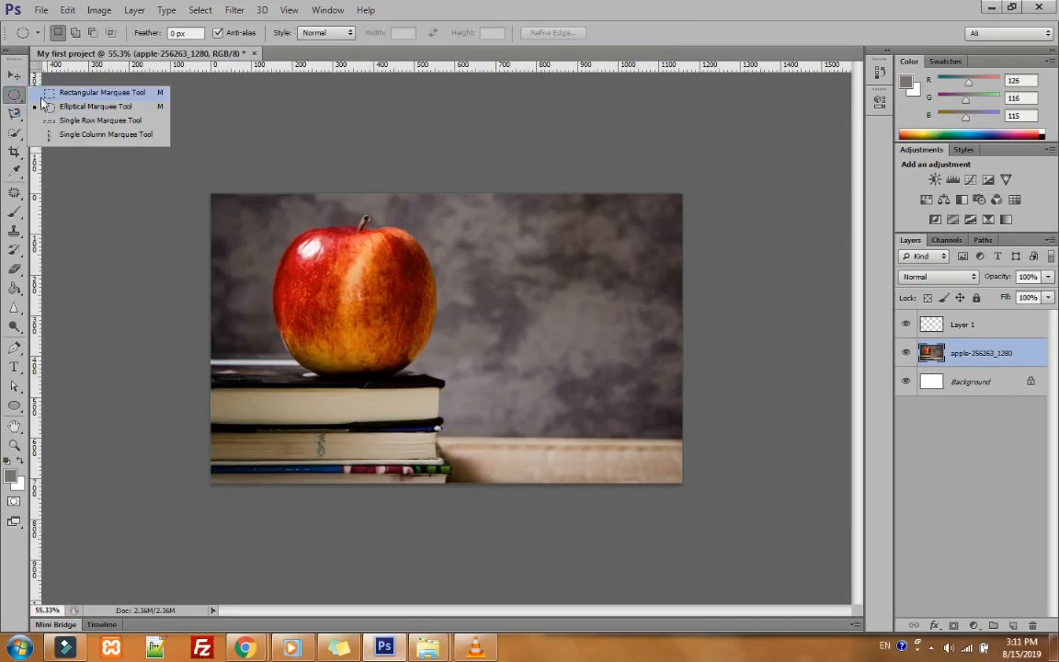
{"action": "left_click", "coordinate": [62, 96]}
{"action": "left_click", "coordinate": [14, 95]}
{"action": "left_click", "coordinate": [100, 94]}
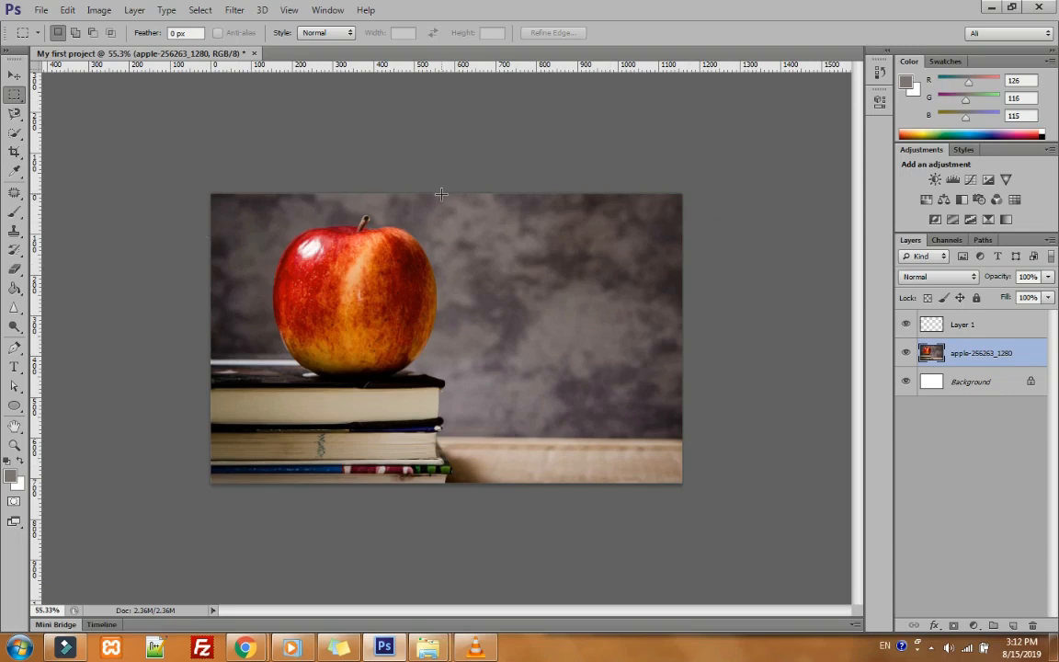
Step: Draw a rectangular selection over the background beside the apple and deselect it
{"action": "left_click_drag", "start_coordinate": [441, 194], "coordinate": [492, 343]}
{"action": "left_click", "coordinate": [438, 313]}
{"action": "left_click_drag", "start_coordinate": [445, 200], "coordinate": [673, 369]}
{"action": "right_click", "coordinate": [559, 317]}
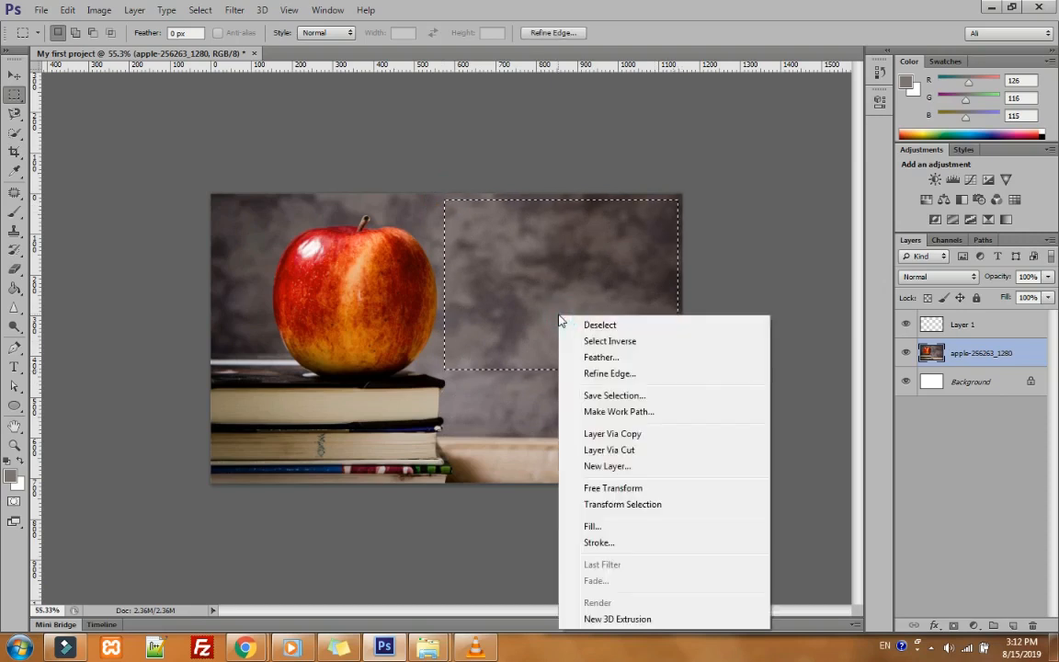
{"action": "right_click", "coordinate": [492, 273]}
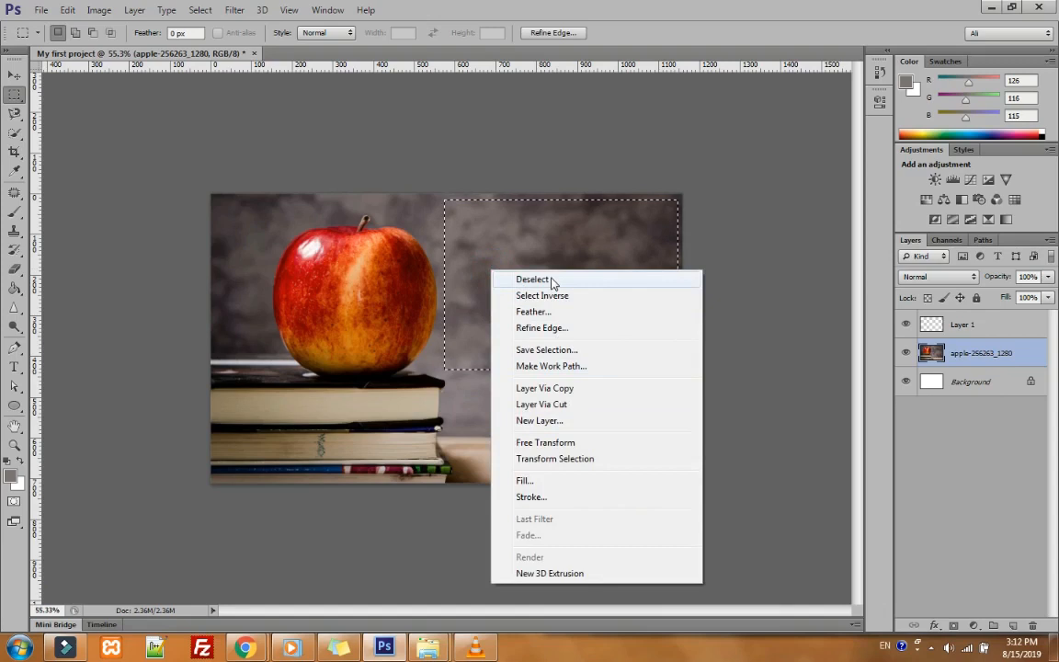
{"action": "left_click", "coordinate": [551, 280]}
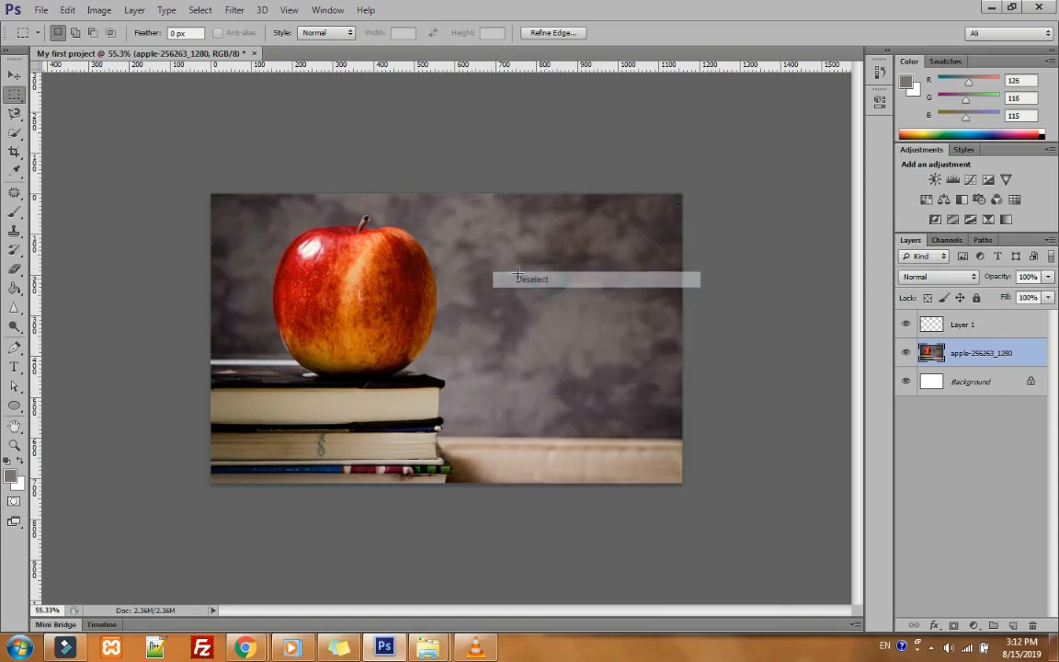
Step: Select a rectangle of the grey background to the right of the apple and try inverting the selection back and forth
{"action": "left_click_drag", "start_coordinate": [441, 202], "coordinate": [661, 363]}
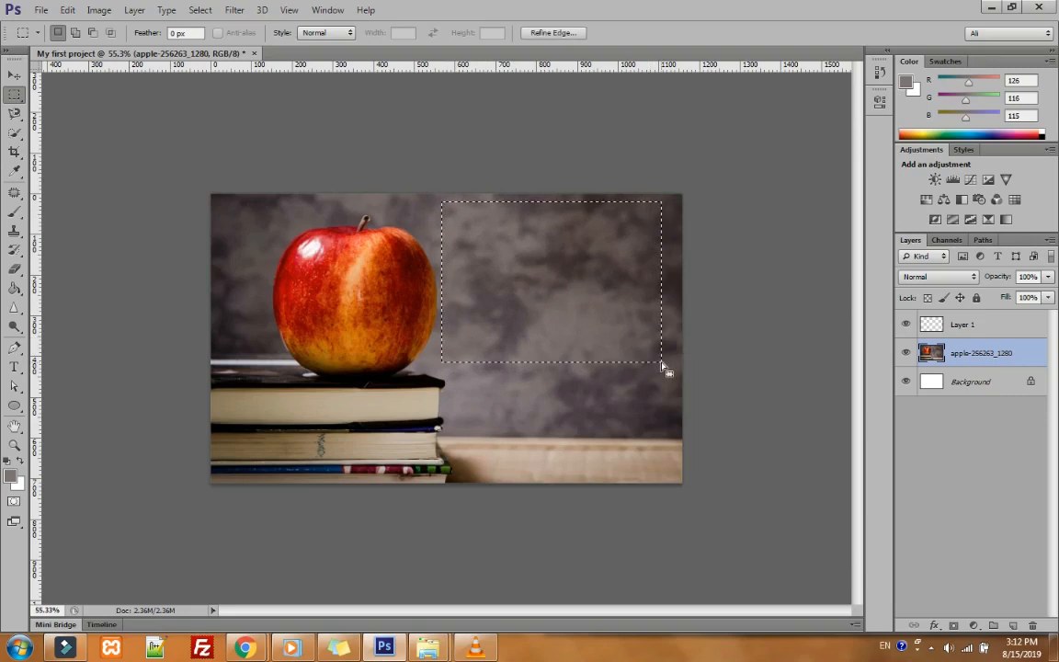
{"action": "right_click", "coordinate": [590, 318]}
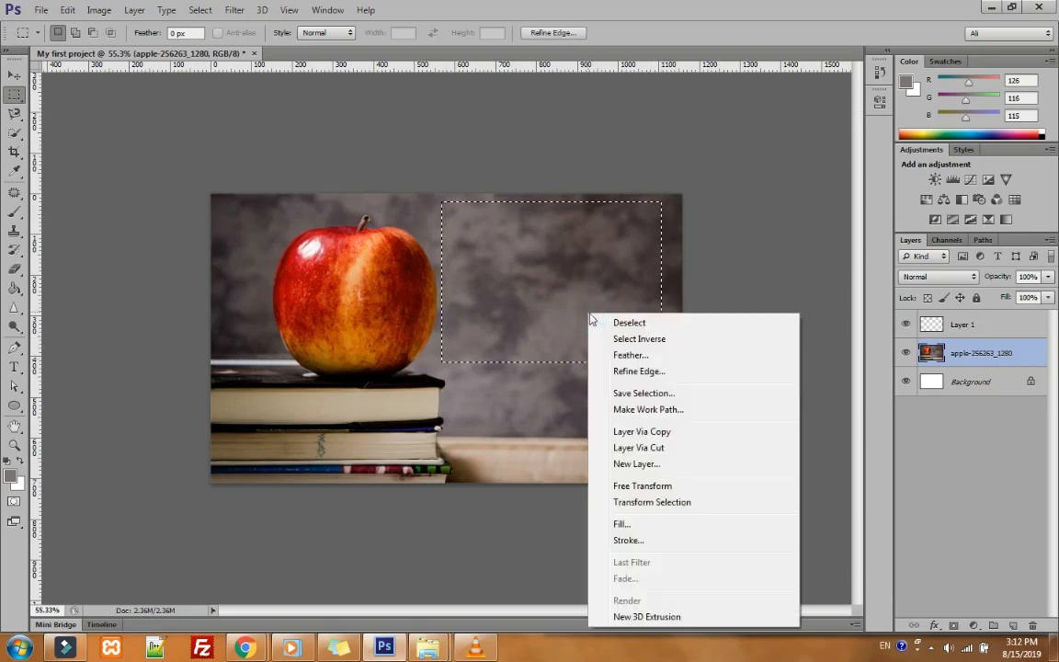
{"action": "left_click", "coordinate": [651, 340]}
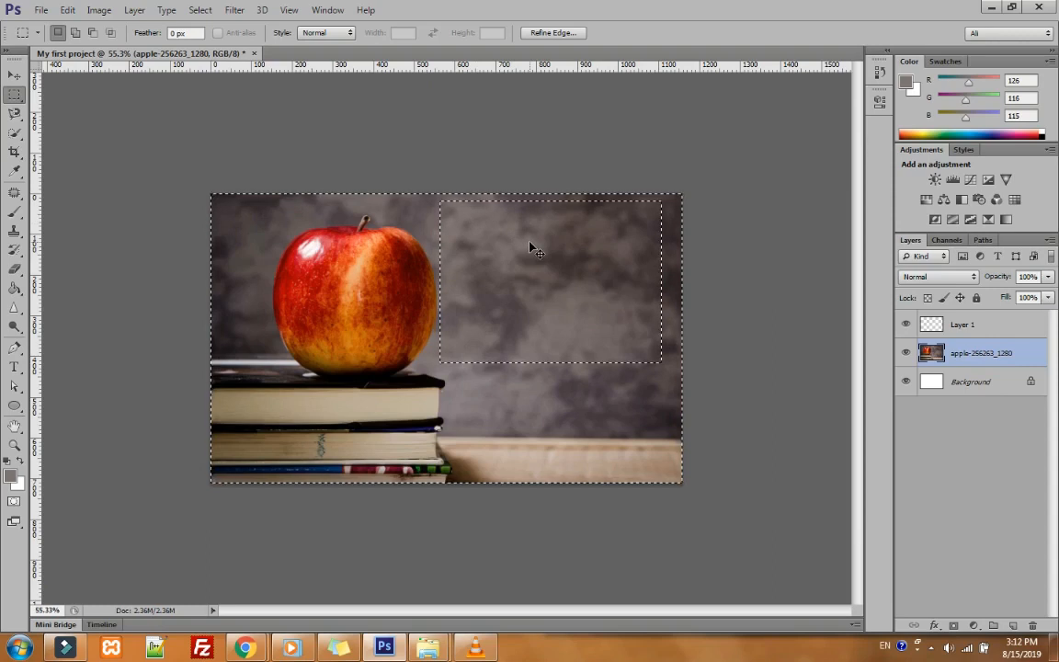
{"action": "key", "text": "ctrl+shift+i"}
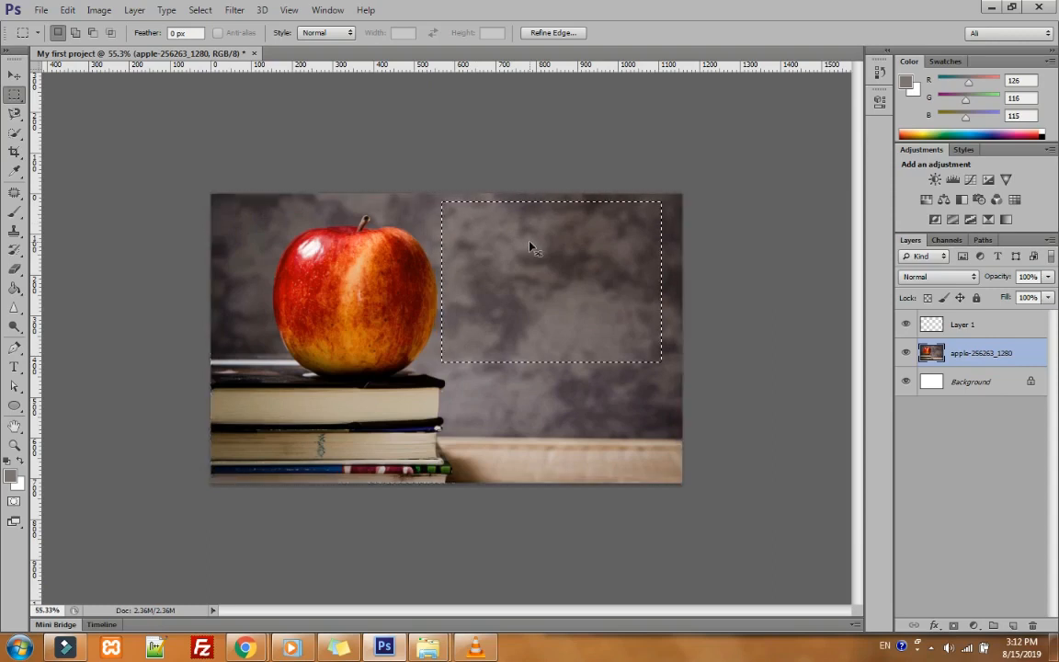
{"action": "key", "text": "ctrl+shift+i"}
{"action": "key", "text": "ctrl+shift+i"}
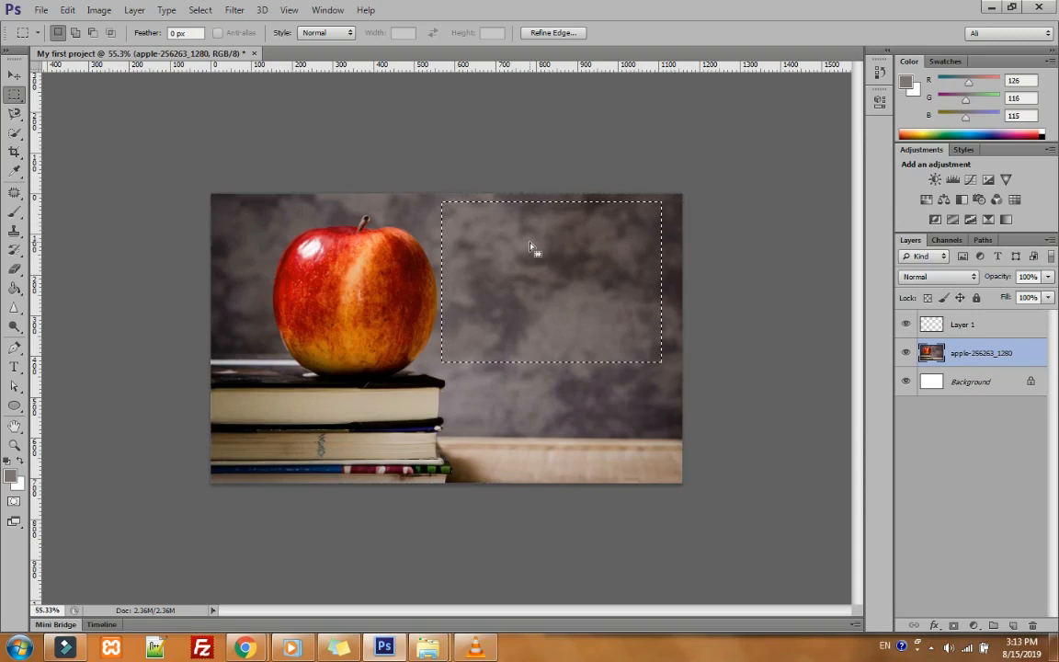
Step: Feather the rectangular selection with an increased feather radius
{"action": "right_click", "coordinate": [531, 244]}
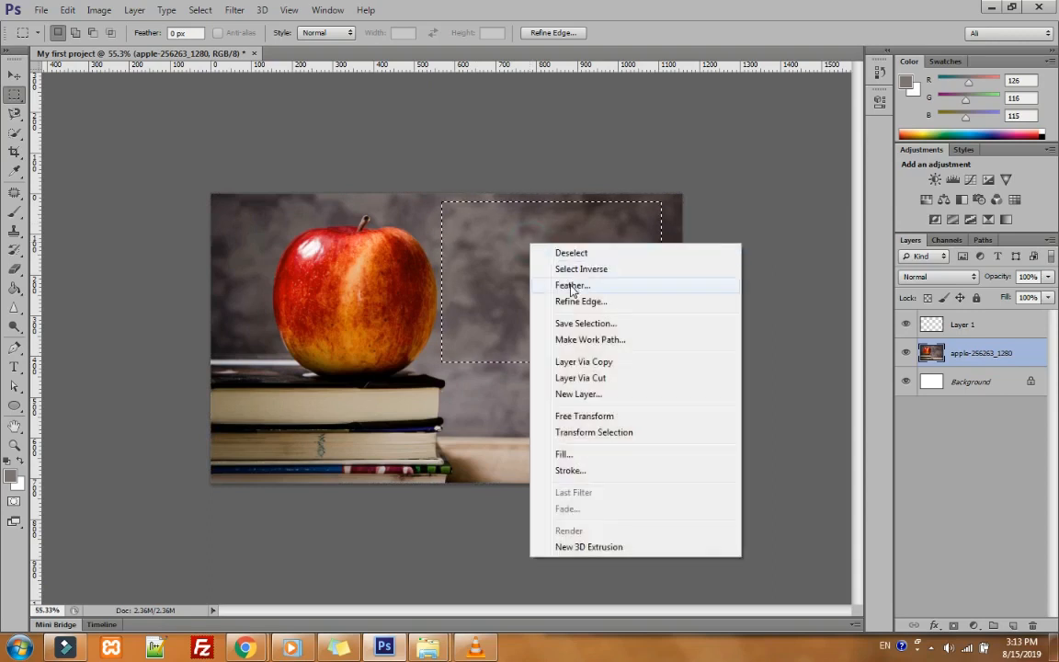
{"action": "left_click", "coordinate": [571, 287]}
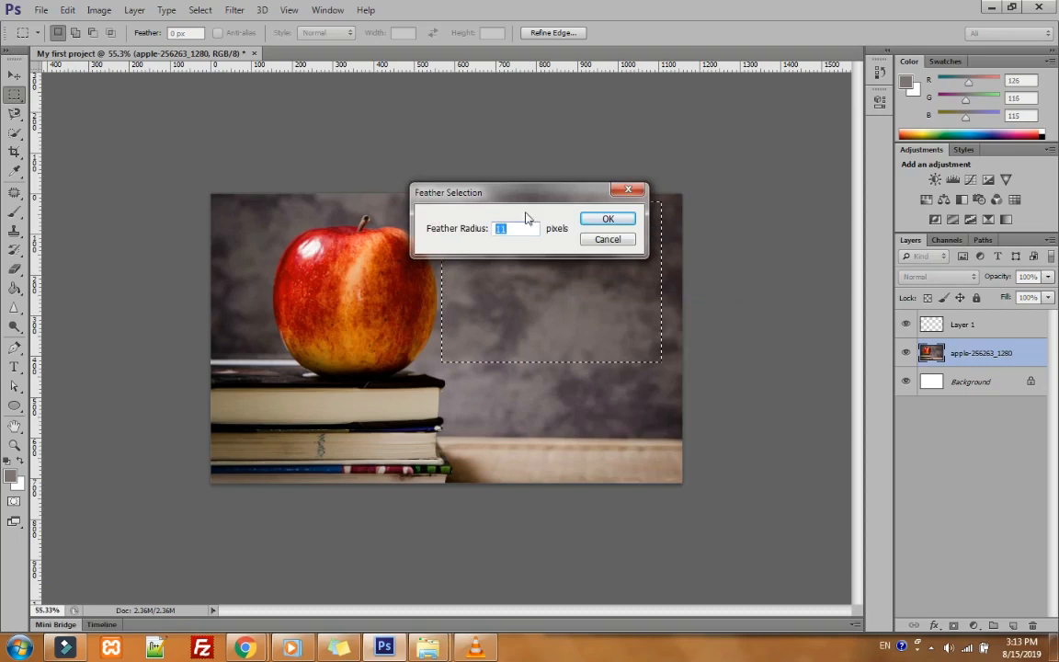
{"action": "left_click_drag", "start_coordinate": [520, 190], "coordinate": [504, 121]}
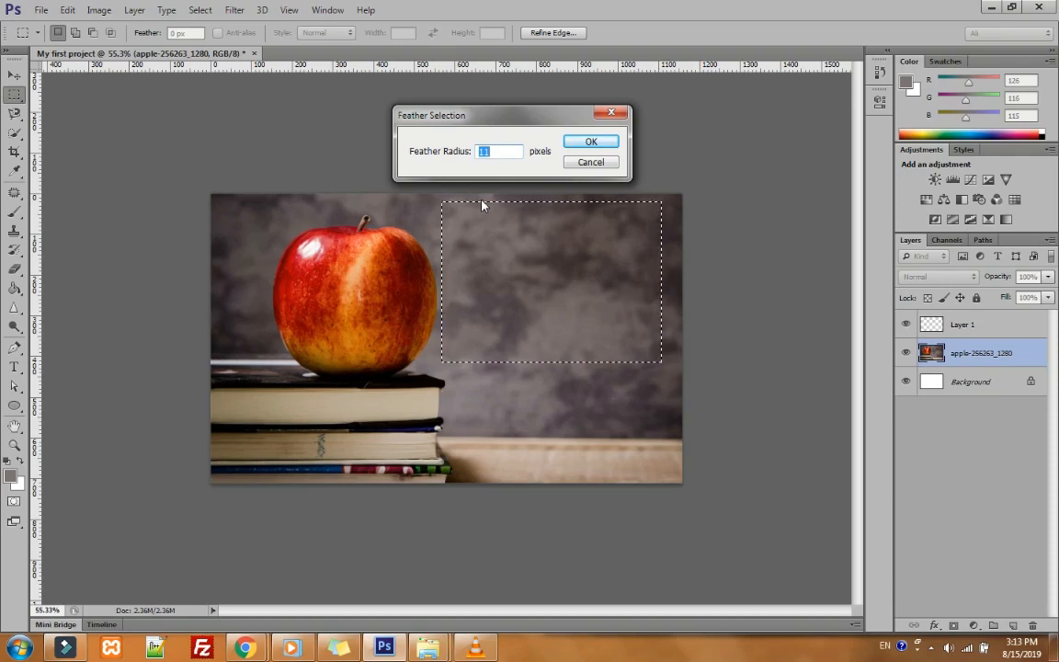
{"action": "left_click", "coordinate": [496, 151]}
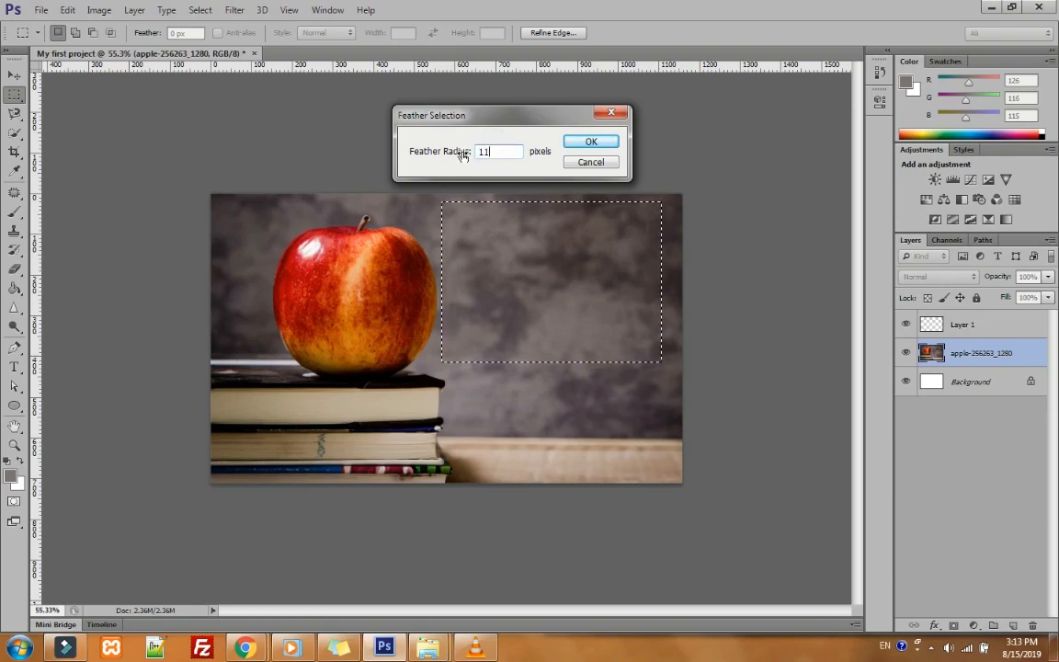
{"action": "left_click", "coordinate": [462, 153]}
{"action": "left_click_drag", "start_coordinate": [463, 154], "coordinate": [505, 155]}
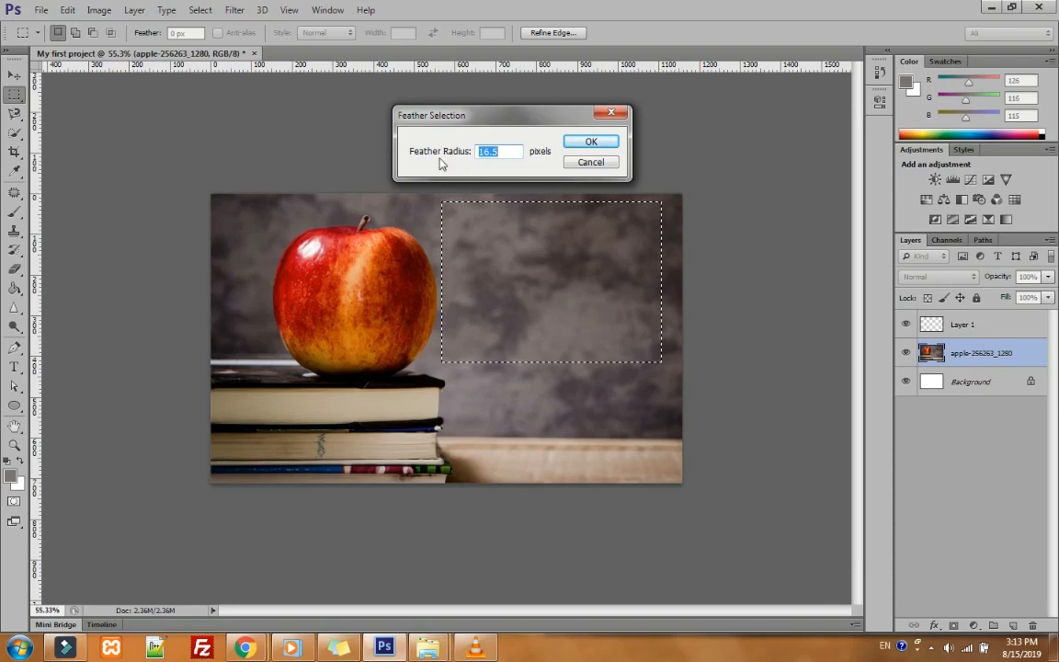
{"action": "left_click_drag", "start_coordinate": [429, 153], "coordinate": [555, 147]}
{"action": "left_click", "coordinate": [593, 142]}
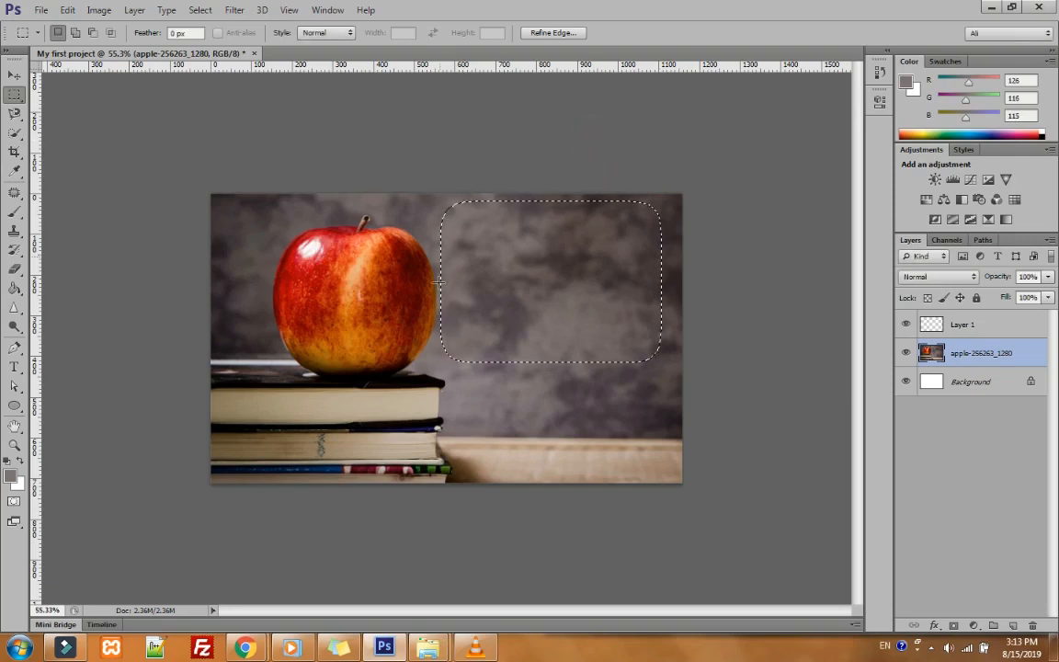
Step: Copy the feathered area to a new layer and hide the apple photo layer to inspect the copy's soft edges
{"action": "right_click", "coordinate": [546, 290]}
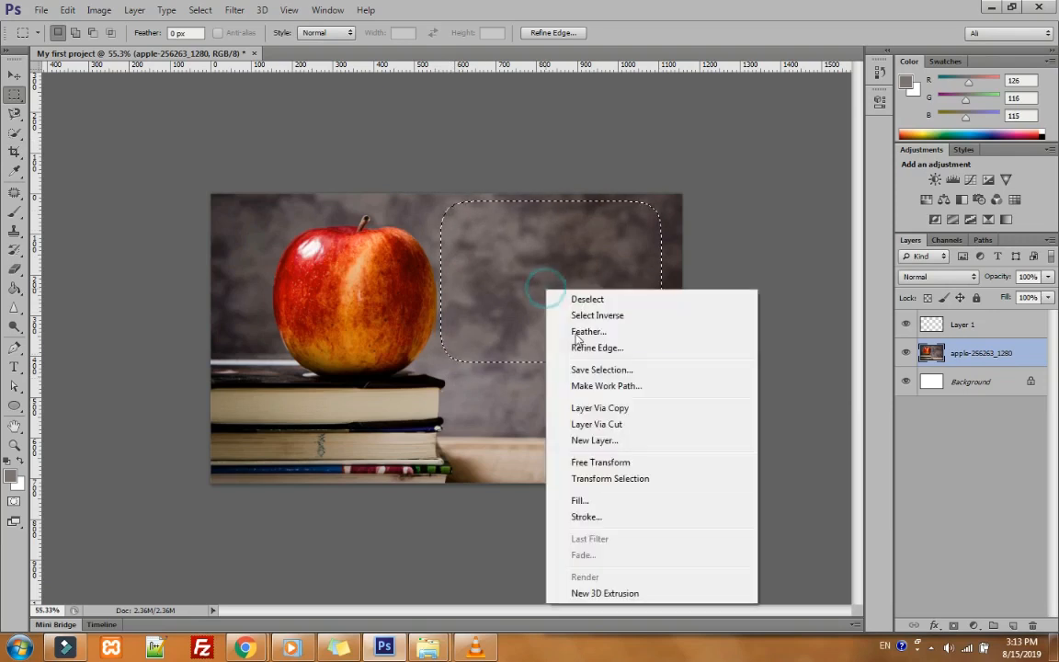
{"action": "left_click", "coordinate": [613, 406]}
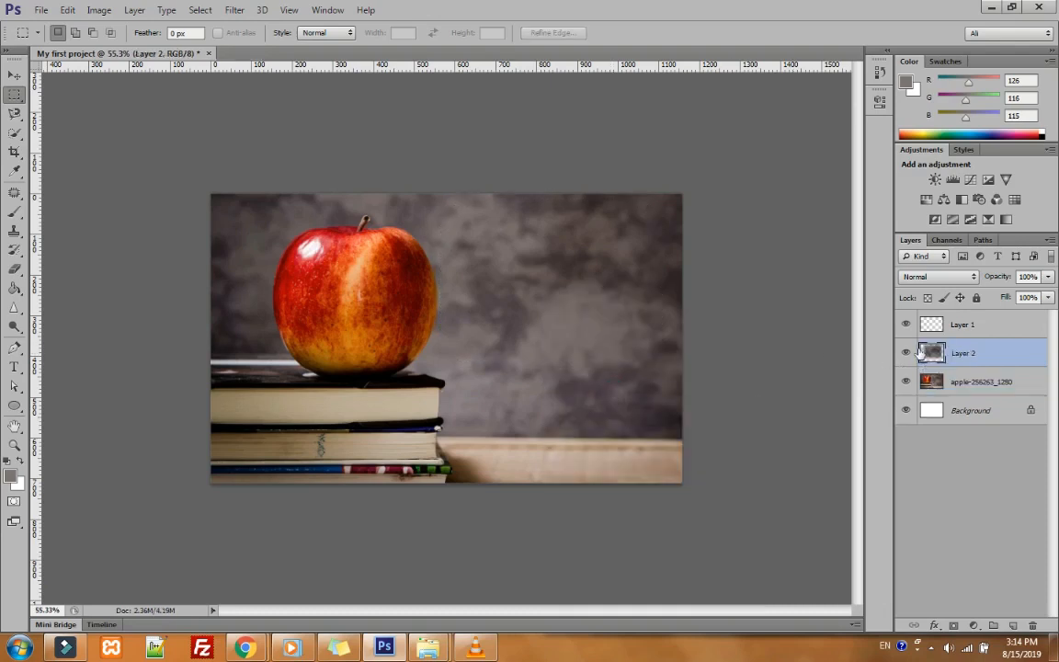
{"action": "left_click", "coordinate": [906, 382]}
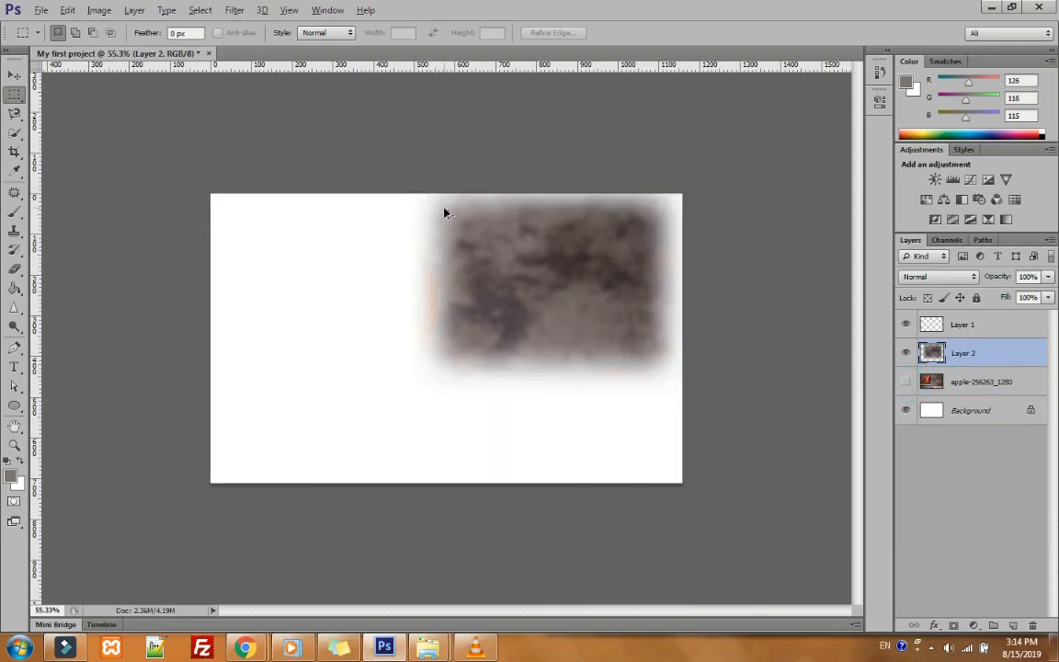
{"action": "scroll", "coordinate": [462, 262], "scroll_direction": "up", "scroll_amount": 8}
{"action": "scroll", "coordinate": [461, 262], "scroll_direction": "down", "scroll_amount": 6}
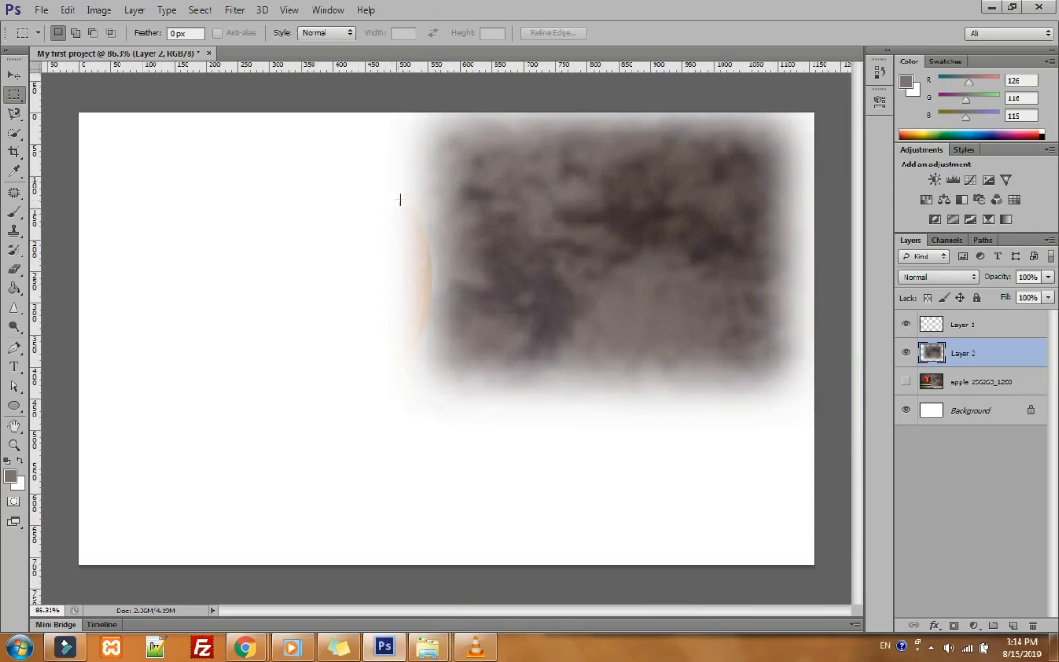
Step: Show the apple photo layer again, select a smaller rectangle of its background and feather it with a reduced radius
{"action": "left_click", "coordinate": [938, 381]}
{"action": "left_click", "coordinate": [906, 382]}
{"action": "left_click_drag", "start_coordinate": [444, 138], "coordinate": [760, 342]}
{"action": "right_click", "coordinate": [585, 248]}
{"action": "left_click", "coordinate": [628, 304]}
{"action": "left_click_drag", "start_coordinate": [460, 154], "coordinate": [297, 123]}
{"action": "left_click", "coordinate": [591, 141]}
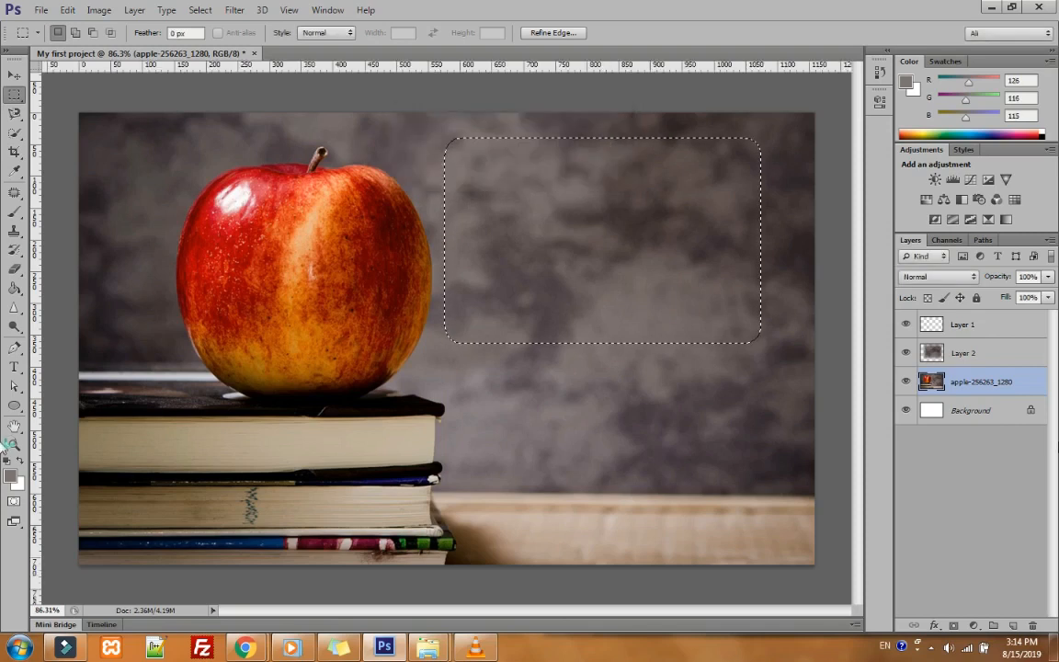
Step: Copy the newly feathered area to its own layer and hide both the apple photo layer and Layer 2
{"action": "right_click", "coordinate": [597, 270]}
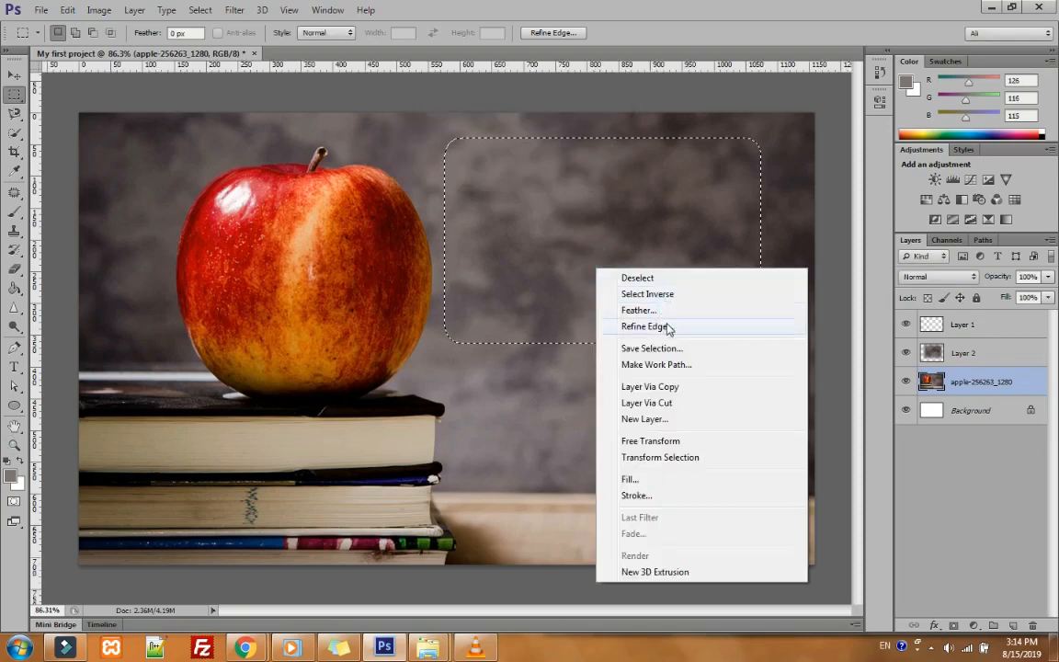
{"action": "left_click", "coordinate": [680, 387]}
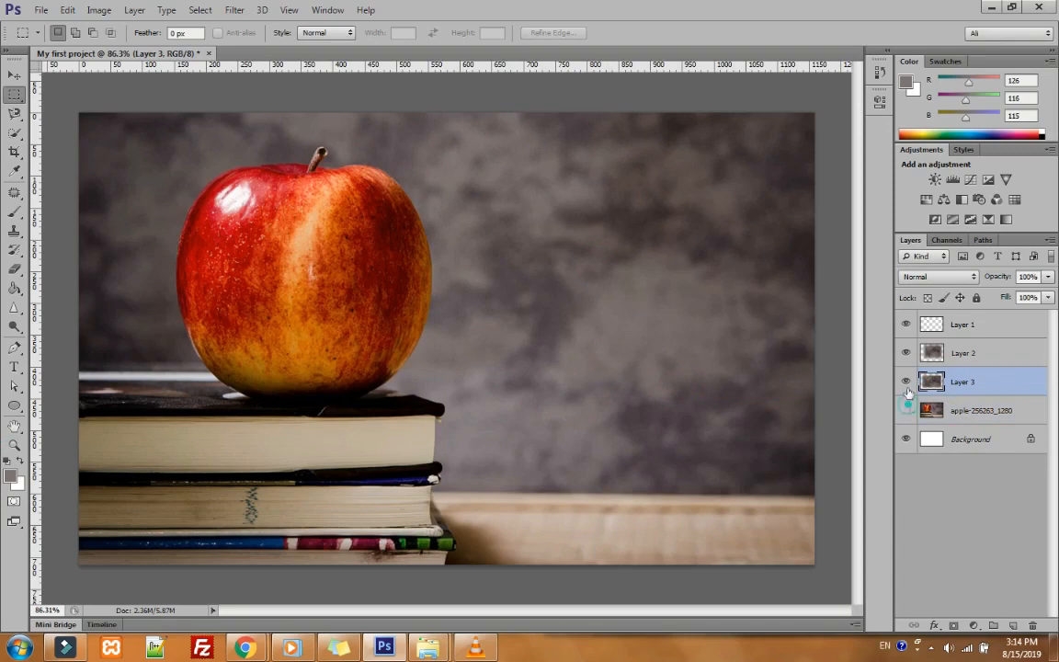
{"action": "left_click", "coordinate": [907, 410]}
{"action": "left_click", "coordinate": [905, 354]}
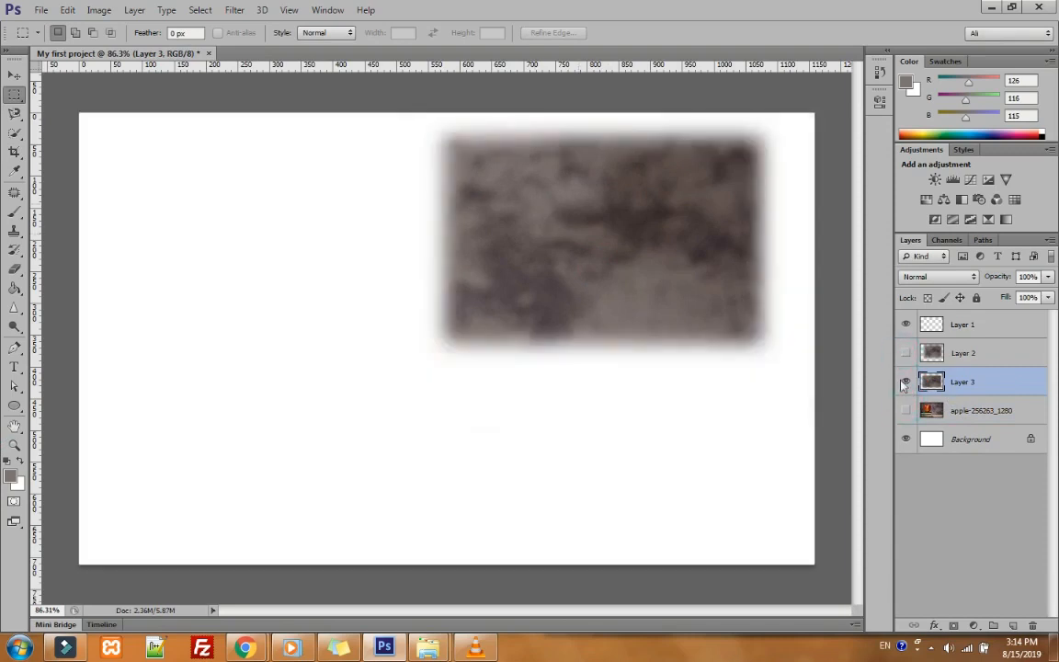
Step: Show Layer 2 and move Layer 3's patch to the canvas's lower left to compare the two feathered edges
{"action": "key", "text": "v"}
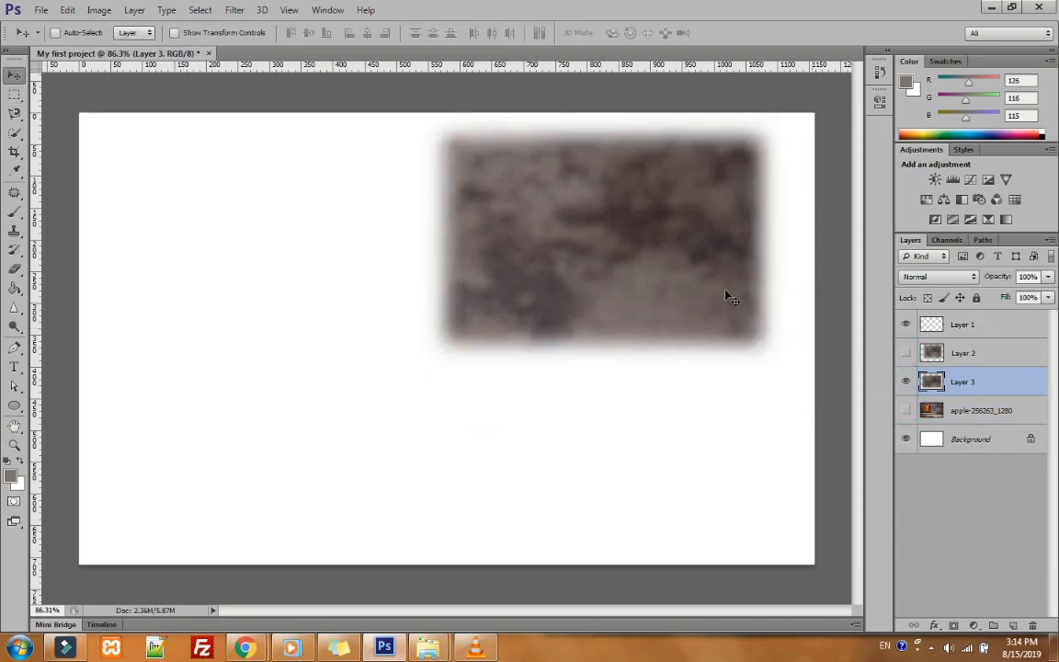
{"action": "left_click_drag", "start_coordinate": [700, 278], "coordinate": [412, 325]}
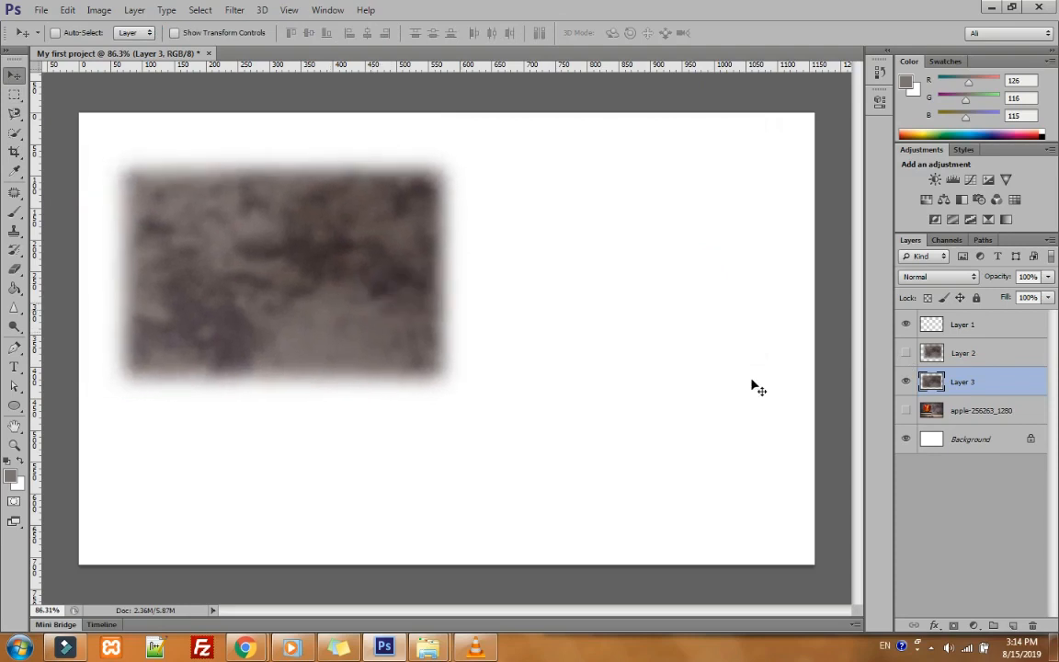
{"action": "left_click", "coordinate": [905, 353]}
{"action": "left_click_drag", "start_coordinate": [477, 292], "coordinate": [433, 457]}
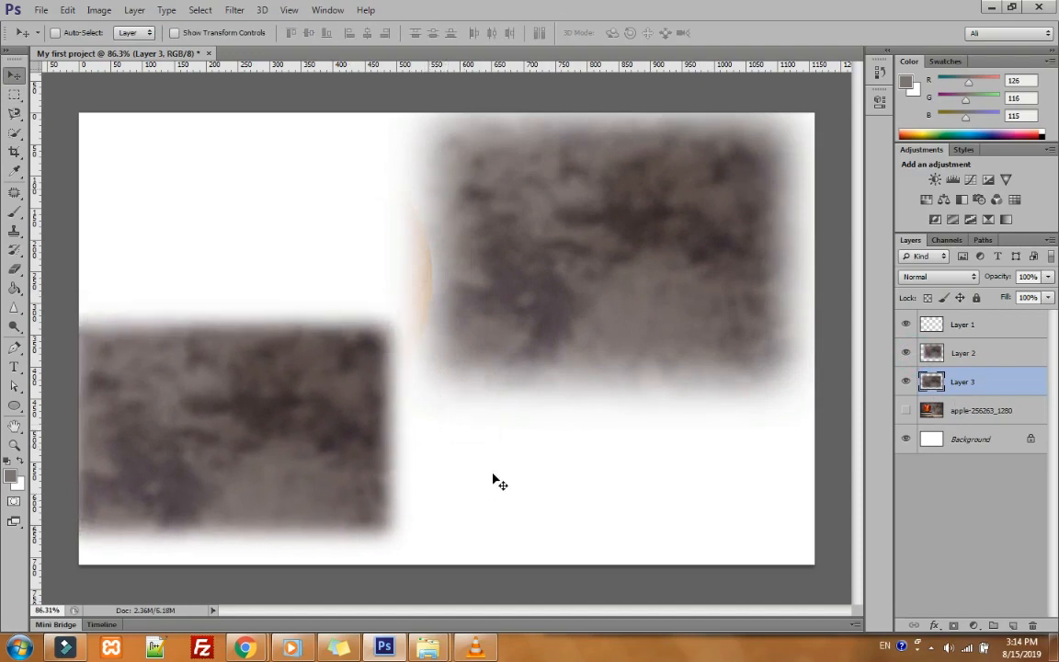
{"action": "scroll", "coordinate": [402, 478], "scroll_direction": "up", "scroll_amount": 5}
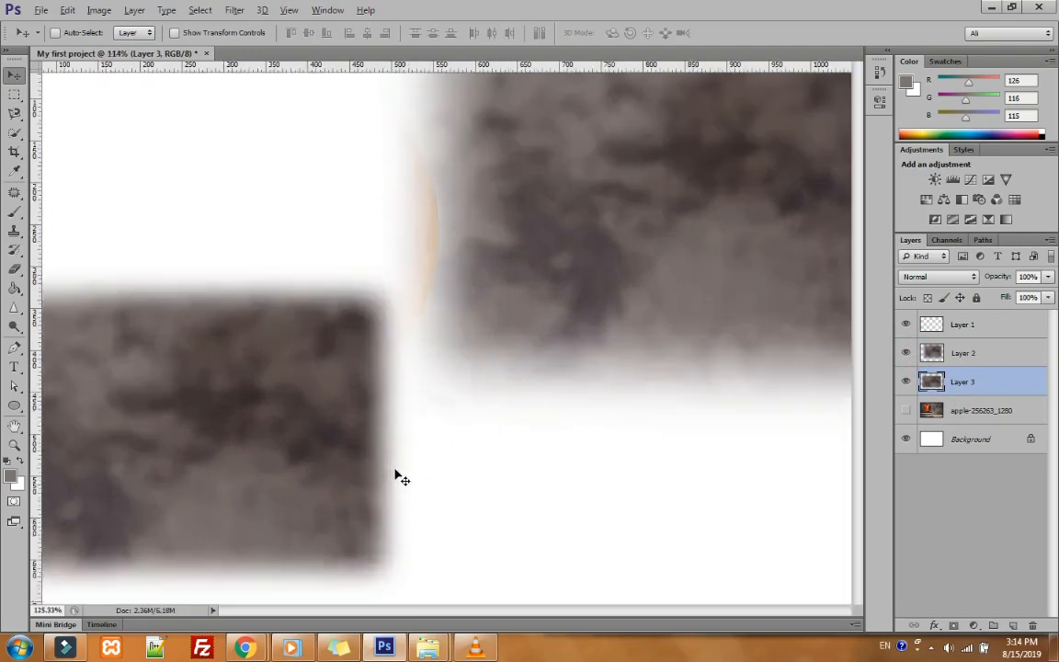
{"action": "scroll", "coordinate": [397, 474], "scroll_direction": "down", "scroll_amount": 2}
{"action": "scroll", "coordinate": [395, 474], "scroll_direction": "down", "scroll_amount": 4}
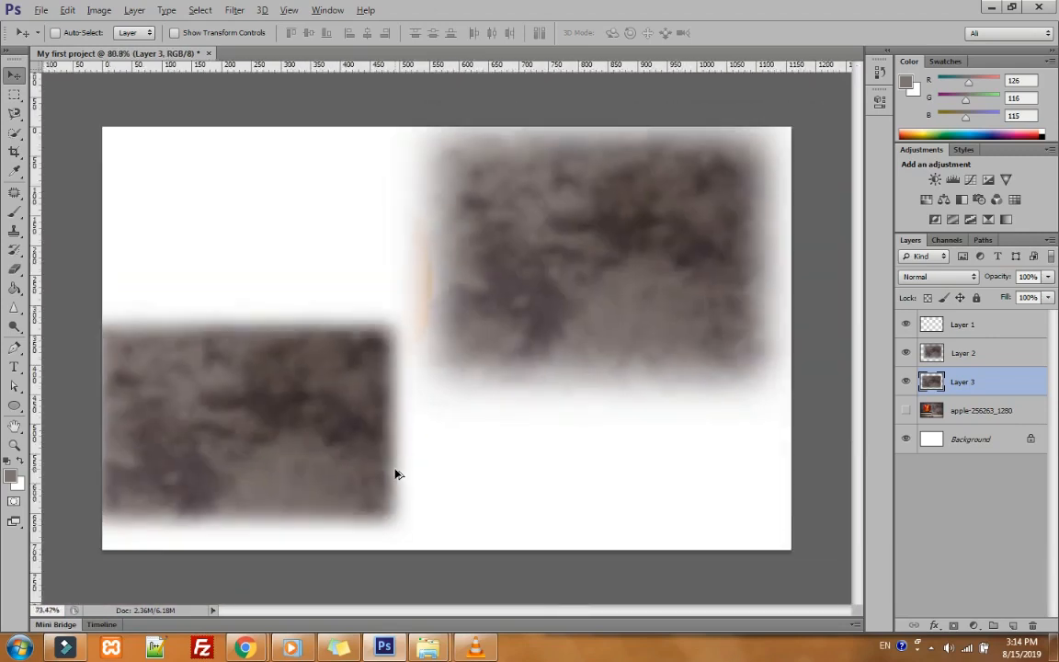
Step: Hide Layer 3 and Layer 2, and make the apple photo layer visible again
{"action": "left_click", "coordinate": [907, 381]}
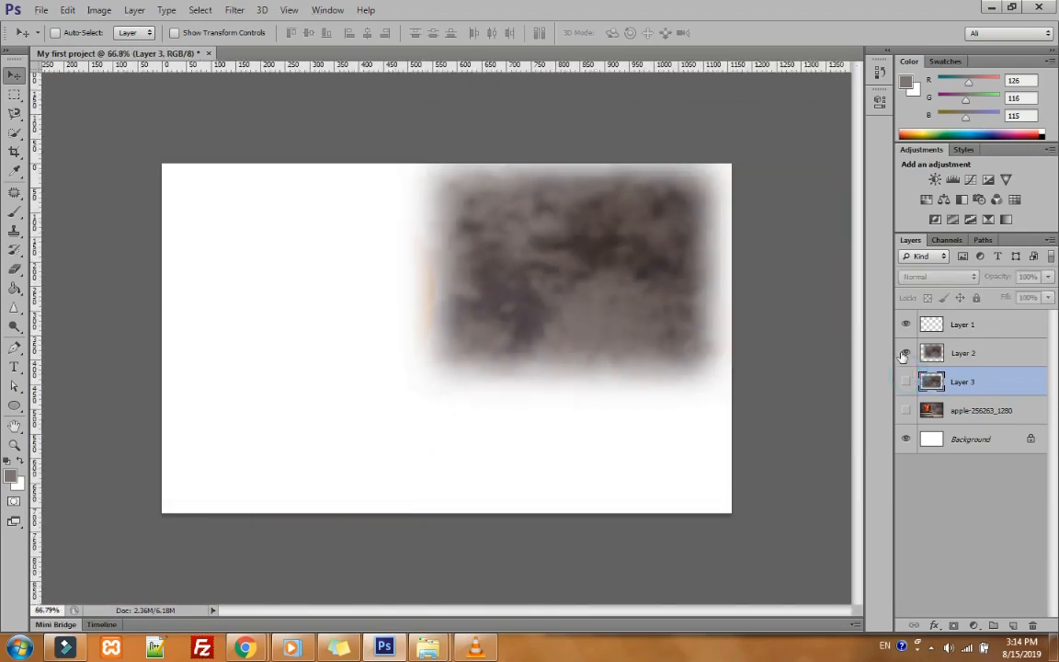
{"action": "left_click", "coordinate": [906, 352]}
{"action": "left_click", "coordinate": [906, 410]}
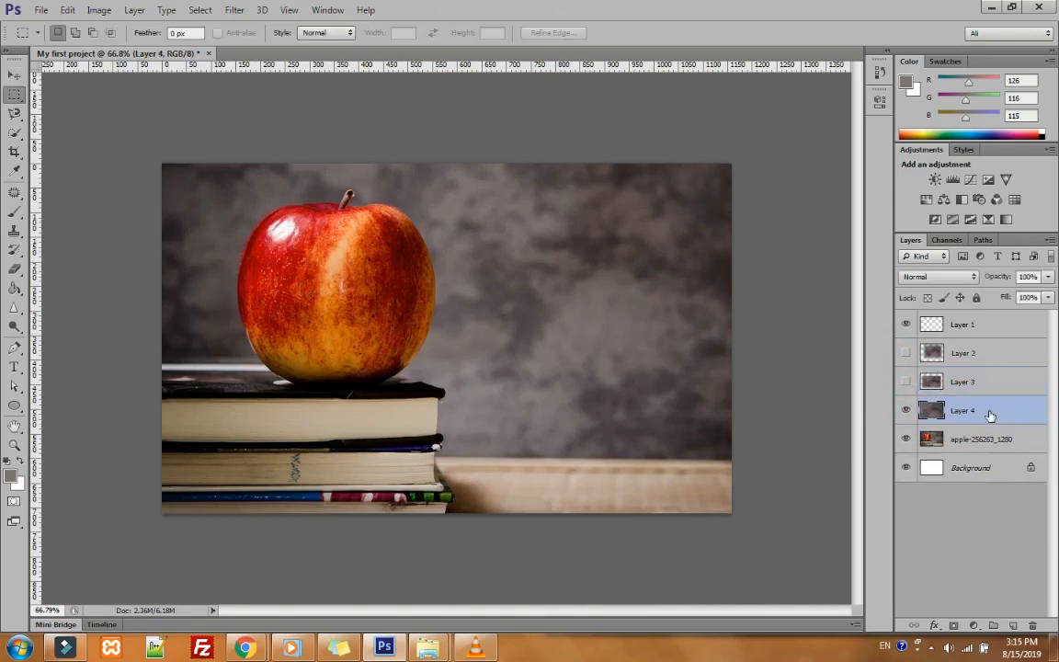
Step: On the apple-256263_1280 layer, outline the right half of the apple freehand with the Lasso Tool
{"action": "left_click", "coordinate": [907, 440]}
{"action": "left_click", "coordinate": [907, 440]}
{"action": "left_click", "coordinate": [965, 440]}
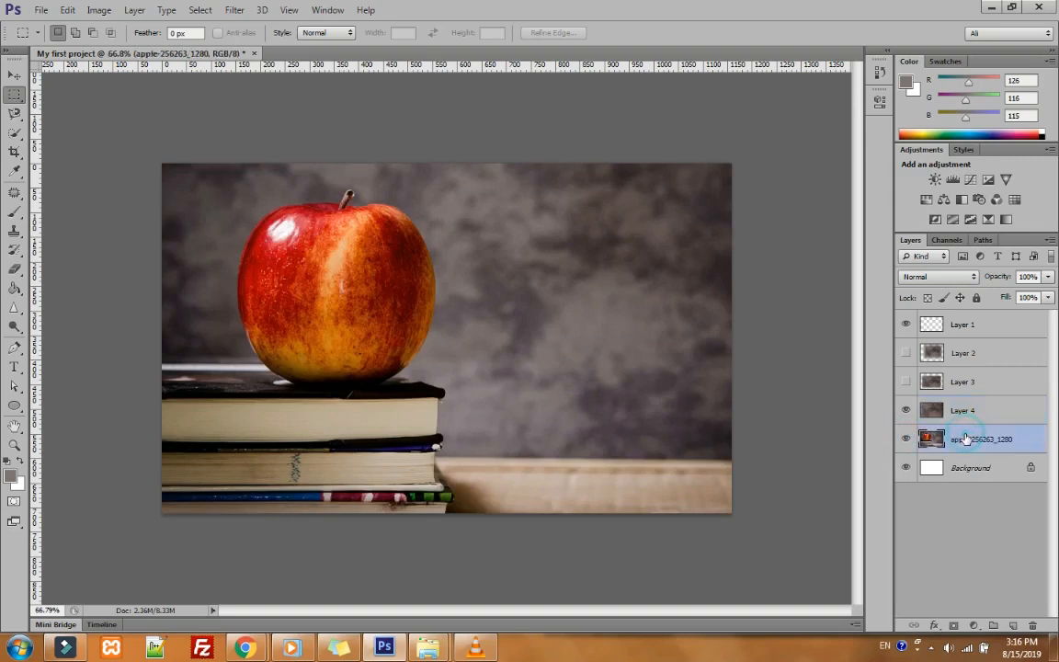
{"action": "right_click", "coordinate": [14, 94]}
{"action": "left_click", "coordinate": [85, 107]}
{"action": "left_click", "coordinate": [14, 112]}
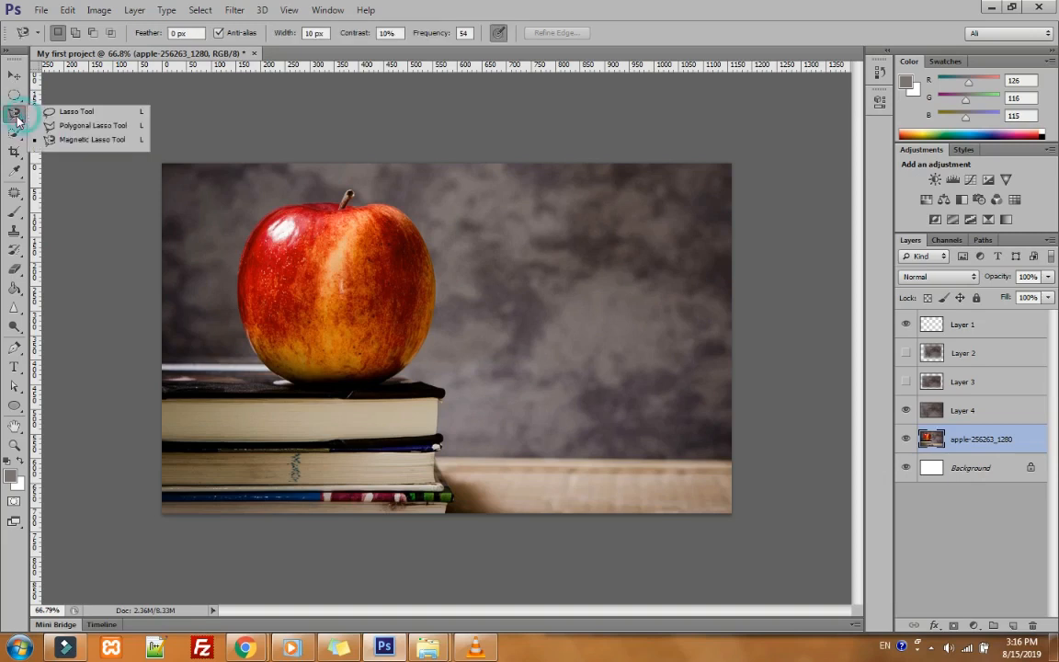
{"action": "left_click", "coordinate": [67, 115]}
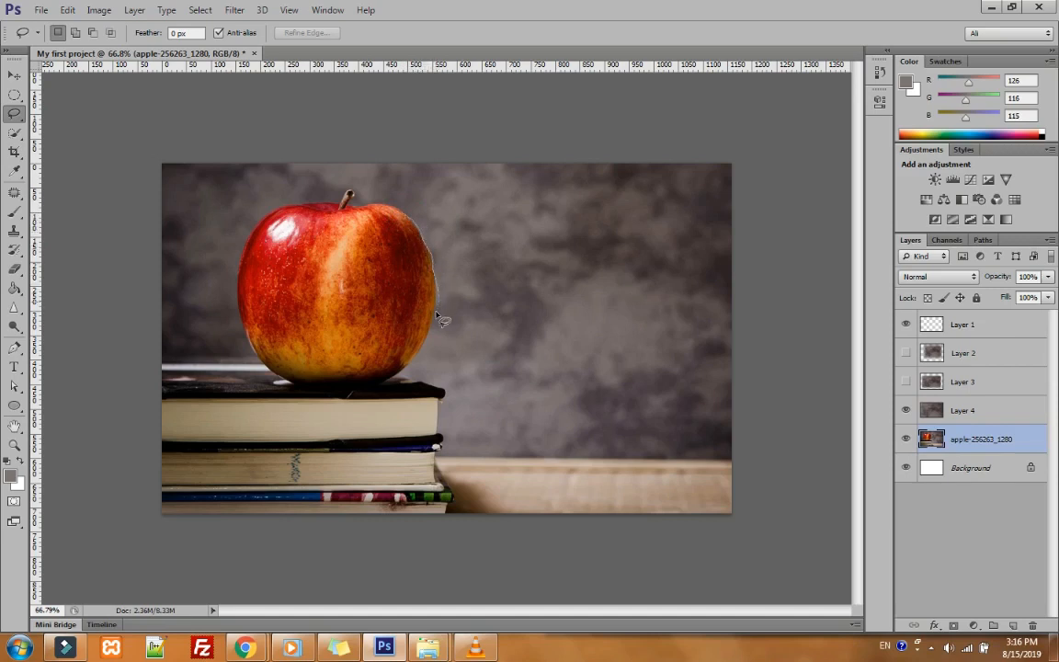
{"action": "mouse_move", "coordinate": [411, 371]}
{"action": "left_mouse_down"}
{"action": "mouse_move", "coordinate": [374, 381]}
{"action": "mouse_move", "coordinate": [339, 373]}
{"action": "mouse_move", "coordinate": [342, 286]}
{"action": "left_mouse_up"}
{"action": "mouse_move", "coordinate": [342, 224]}
{"action": "left_mouse_down"}
{"action": "mouse_move", "coordinate": [331, 193]}
{"action": "mouse_move", "coordinate": [372, 206]}
{"action": "left_mouse_up"}
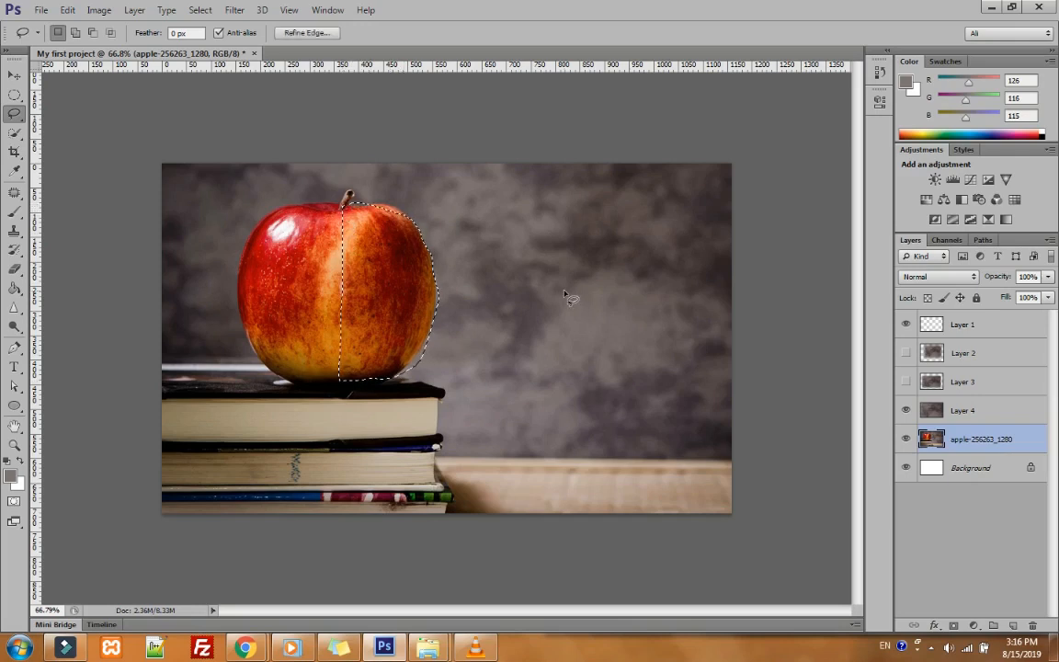
Step: Refine the edge of the apple-half selection with Smooth set to 77 and a slight feather
{"action": "right_click", "coordinate": [370, 263]}
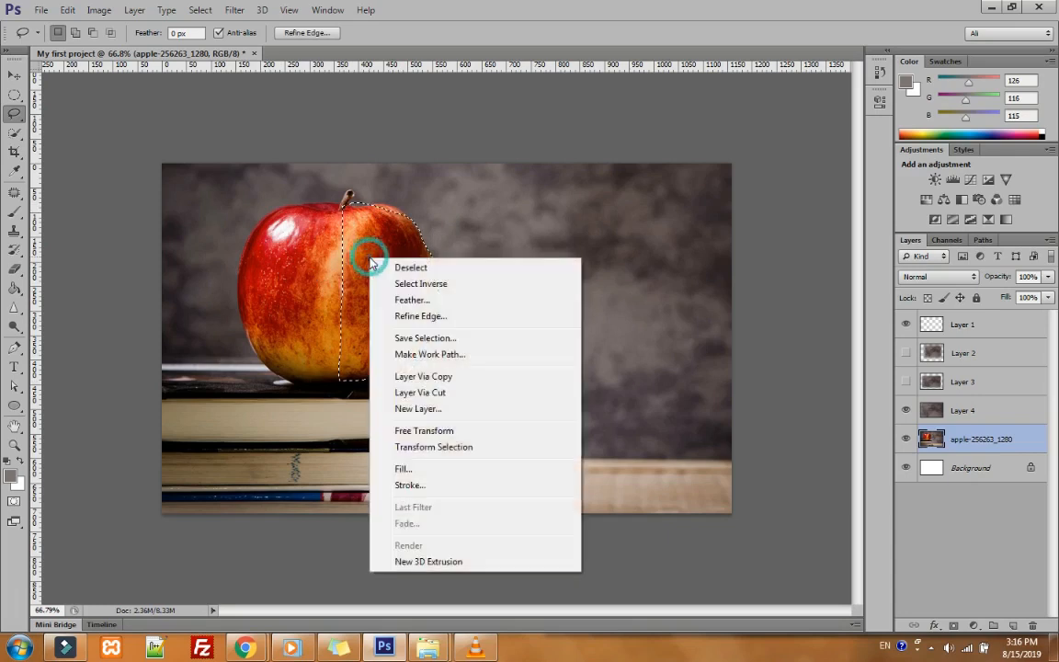
{"action": "left_click", "coordinate": [441, 315]}
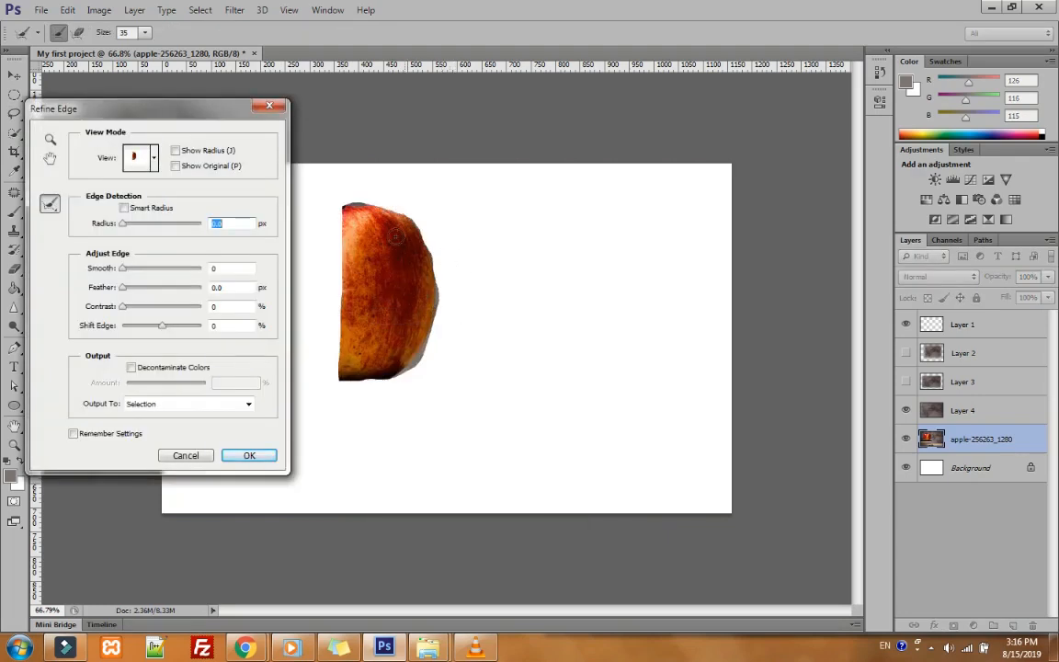
{"action": "mouse_move", "coordinate": [128, 269]}
{"action": "left_mouse_down"}
{"action": "mouse_move", "coordinate": [179, 273]}
{"action": "mouse_move", "coordinate": [110, 268]}
{"action": "left_mouse_up"}
{"action": "left_click_drag", "start_coordinate": [123, 269], "coordinate": [184, 269]}
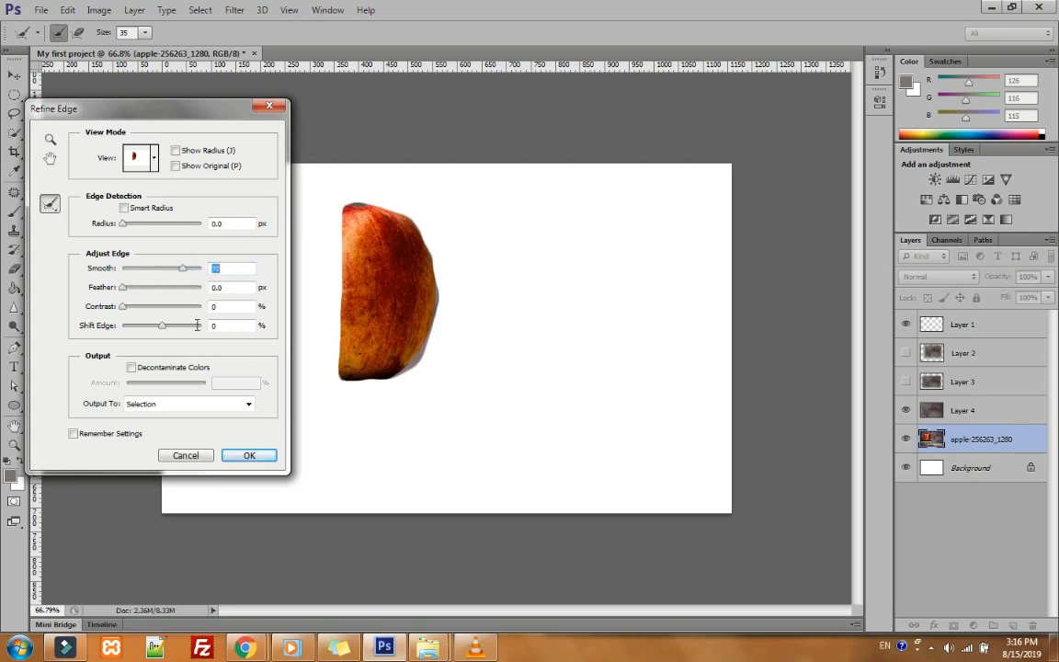
{"action": "left_click", "coordinate": [141, 288]}
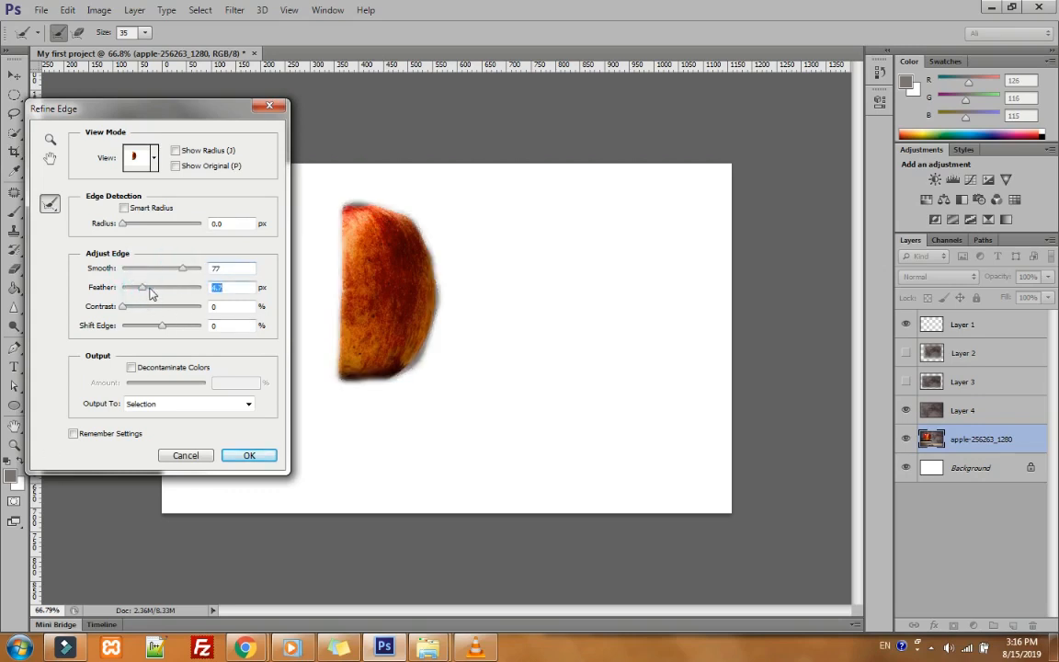
{"action": "left_click", "coordinate": [249, 455]}
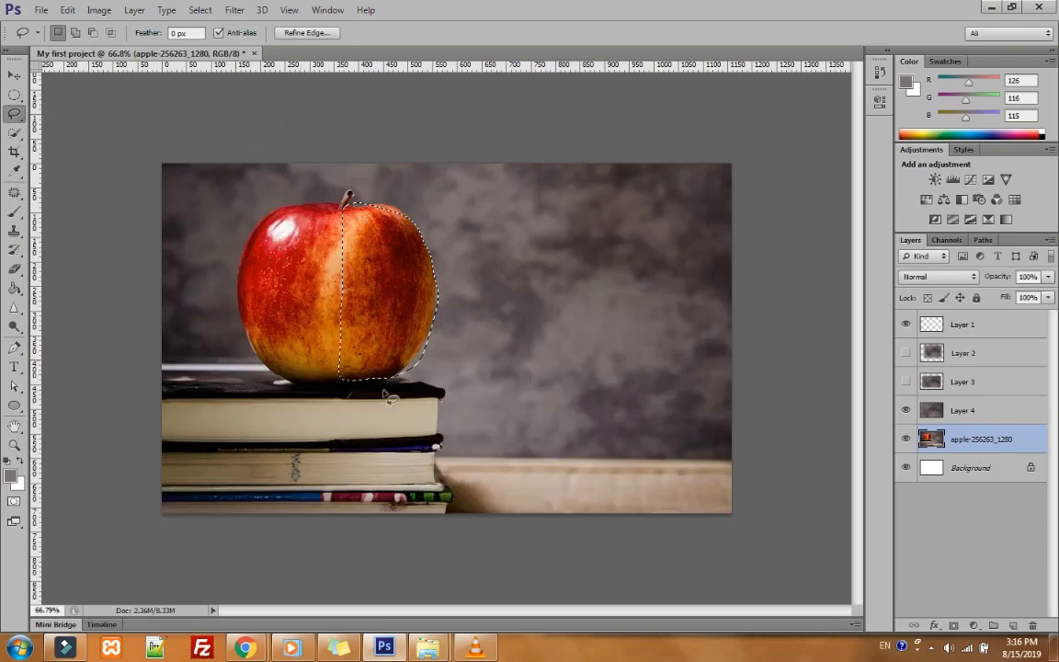
Step: Fill the selected right half of the apple with a solid custom red at 100% opacity in Normal mode
{"action": "right_click", "coordinate": [373, 236]}
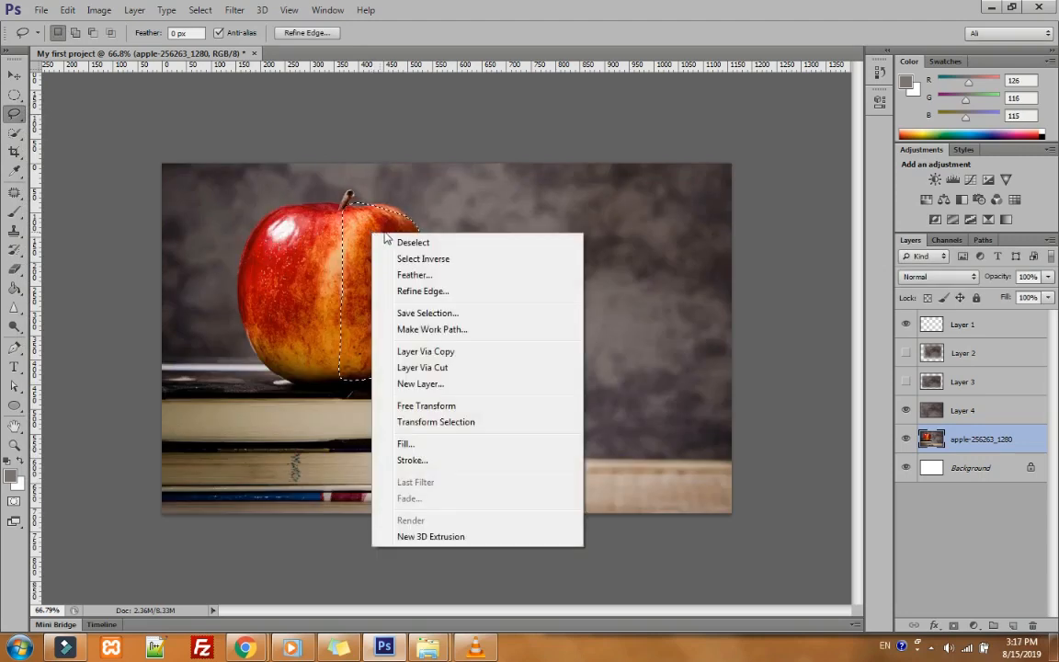
{"action": "left_click", "coordinate": [405, 445]}
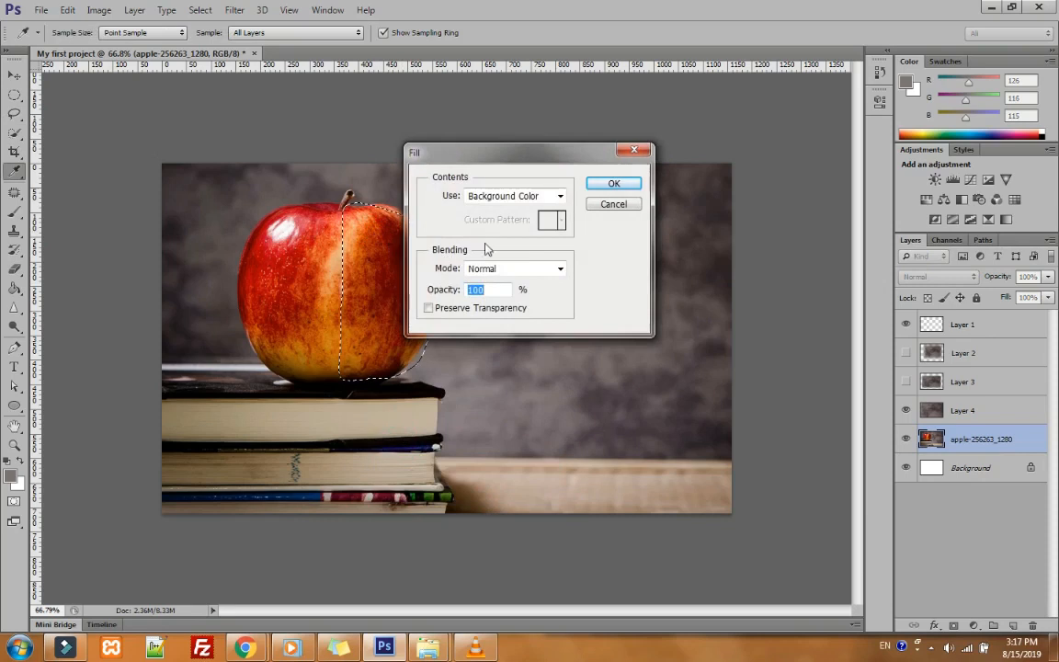
{"action": "left_click", "coordinate": [548, 223]}
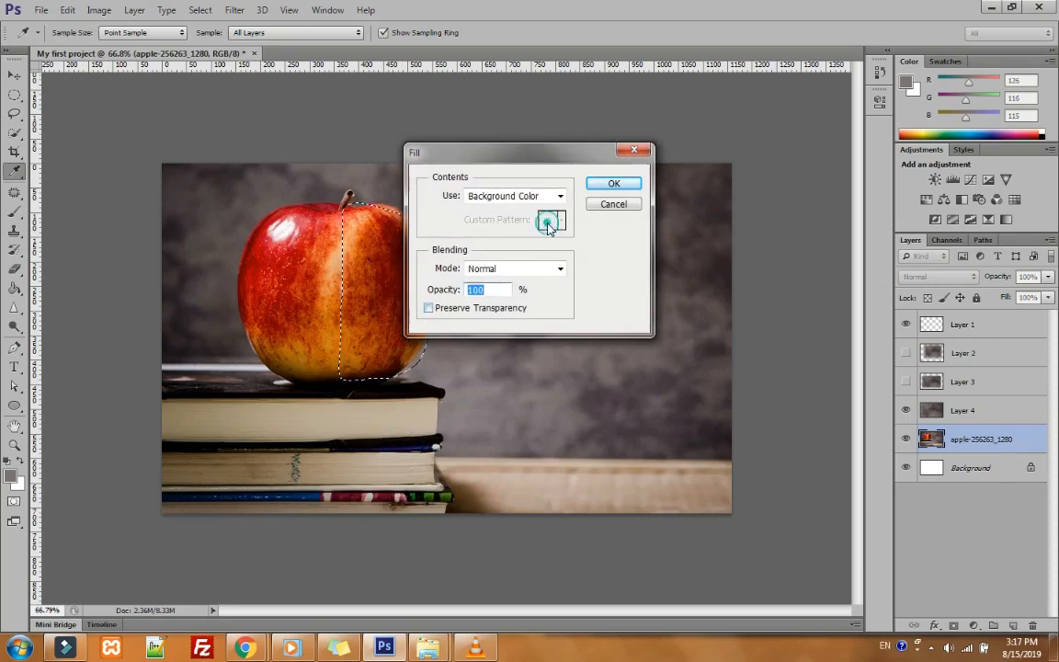
{"action": "left_click", "coordinate": [559, 223]}
{"action": "left_click", "coordinate": [560, 197]}
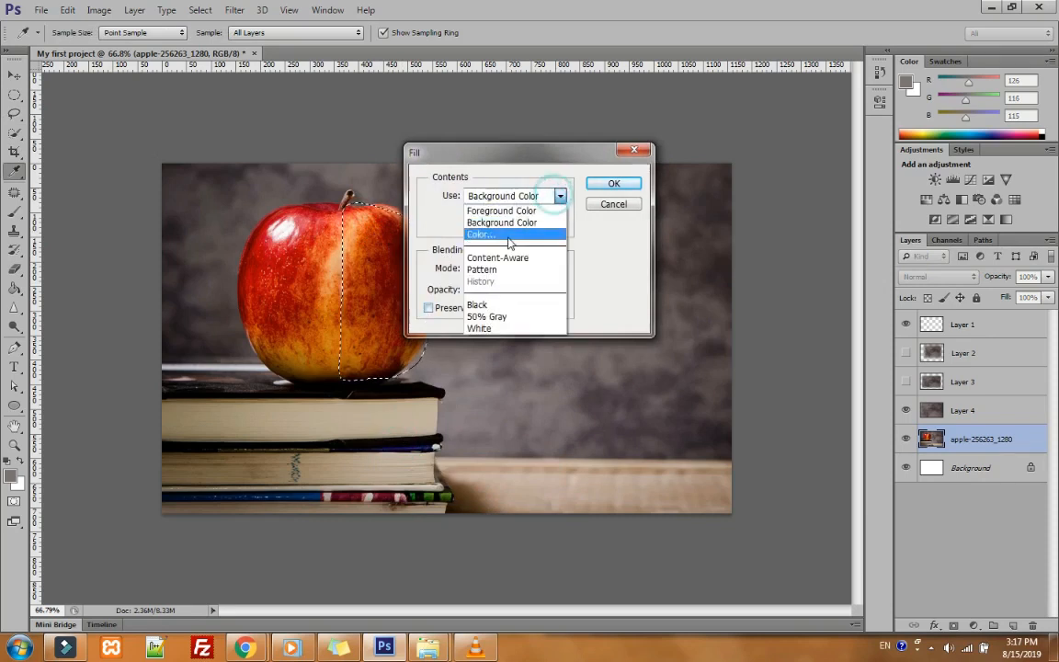
{"action": "left_click", "coordinate": [503, 237]}
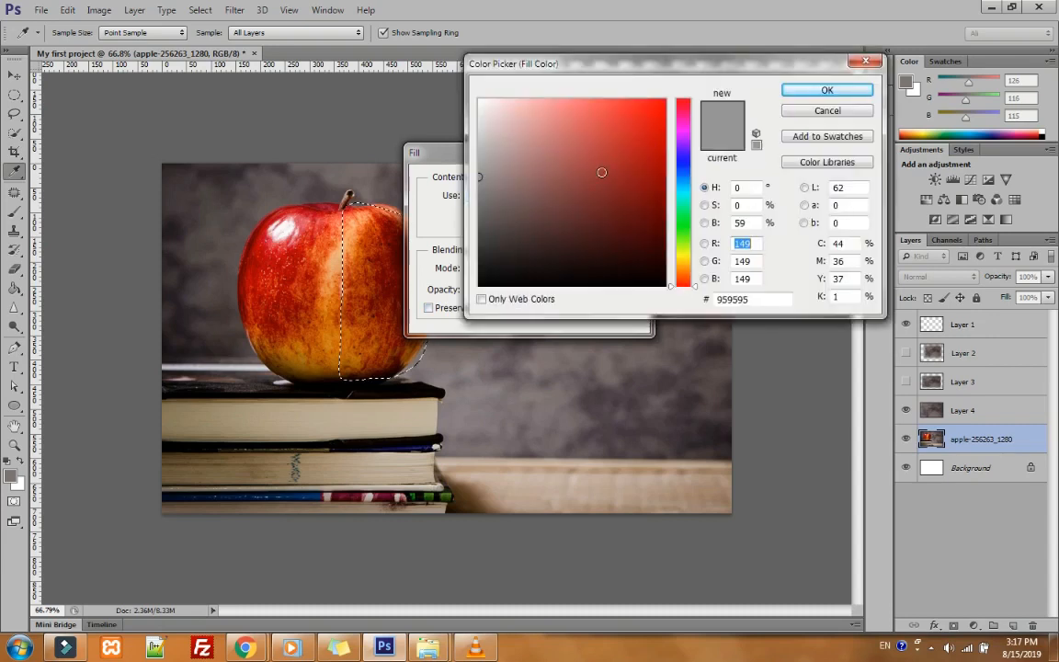
{"action": "left_click", "coordinate": [601, 172]}
{"action": "left_click", "coordinate": [627, 138]}
{"action": "left_click", "coordinate": [828, 89]}
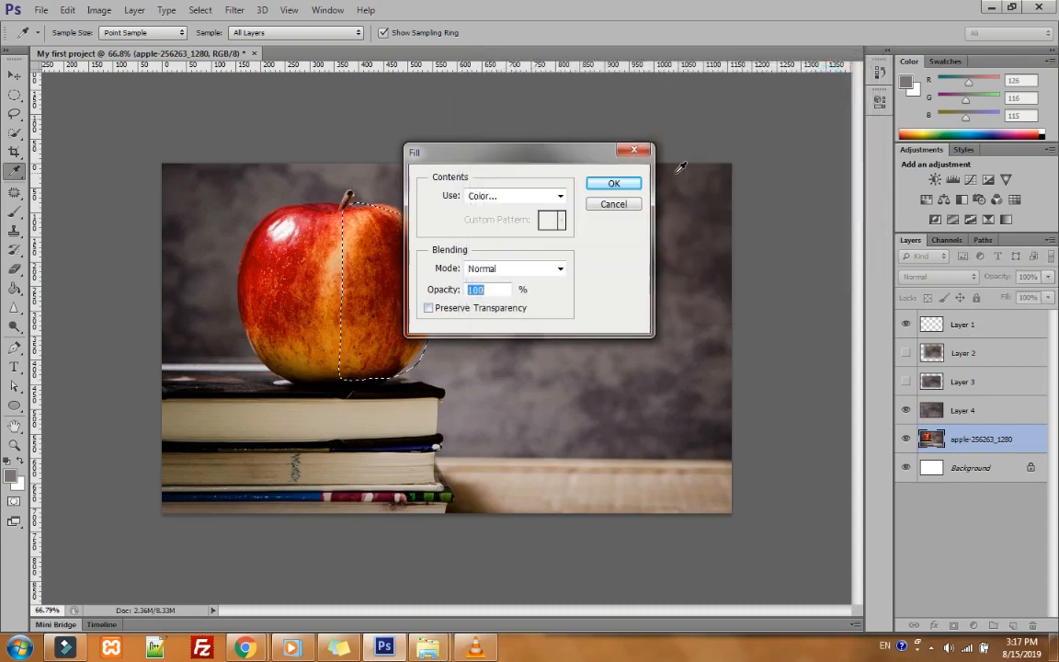
{"action": "left_click", "coordinate": [631, 184]}
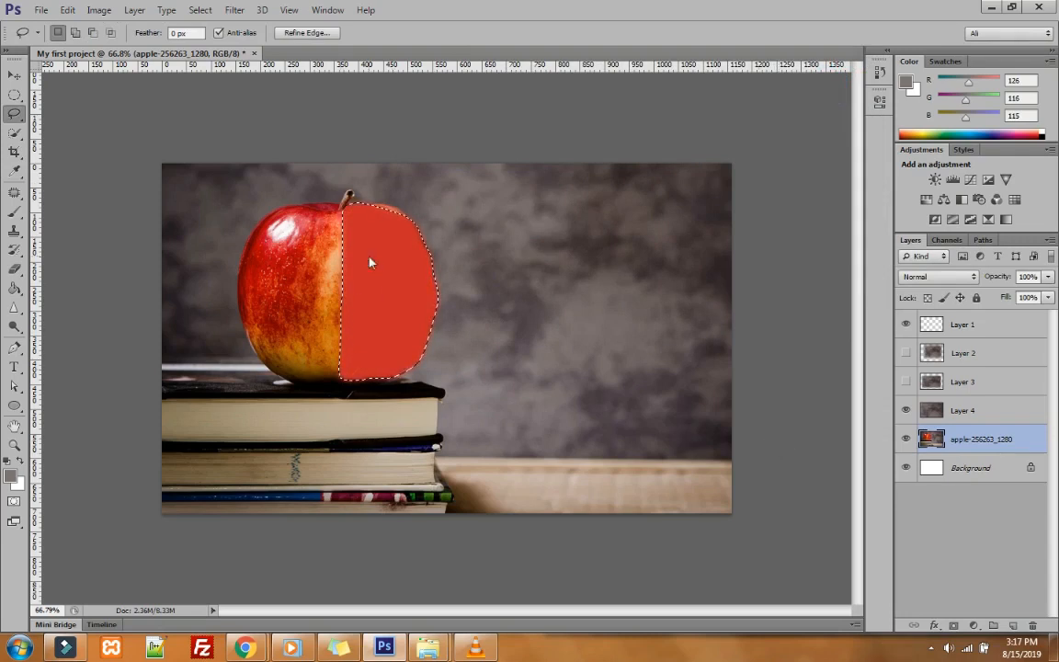
Step: Undo the red fill on the apple's right half
{"action": "key", "text": "ctrl+shift+s"}
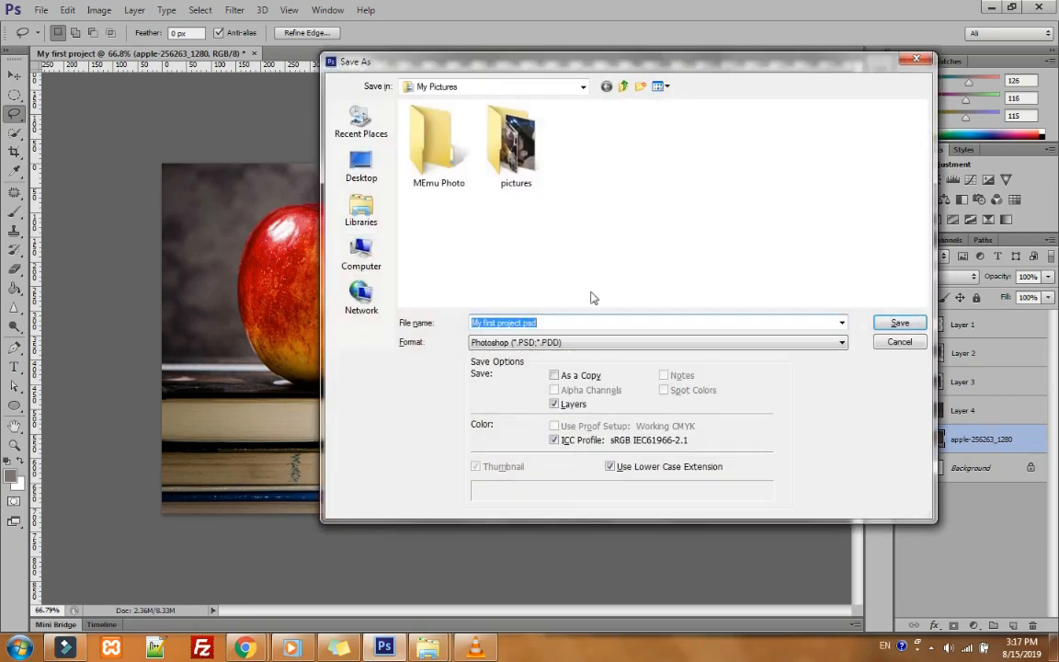
{"action": "left_click", "coordinate": [899, 342]}
{"action": "key", "text": "ctrl+shift+z"}
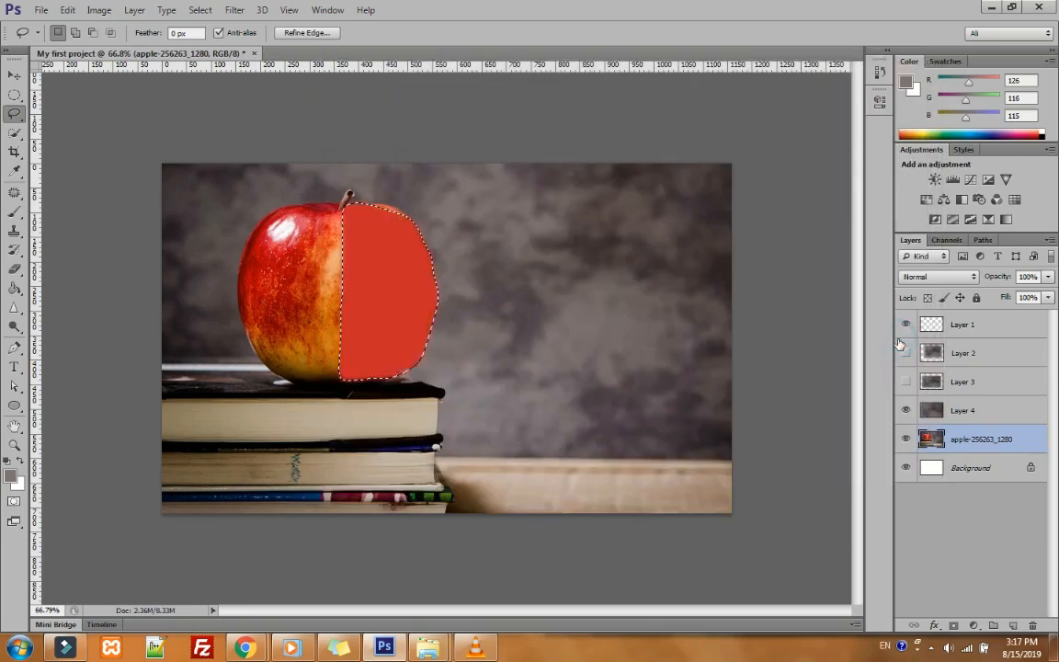
{"action": "left_click", "coordinate": [905, 353]}
Step: Stroke the apple-half selection with a 3 px grey line centred on its edge
{"action": "right_click", "coordinate": [376, 293]}
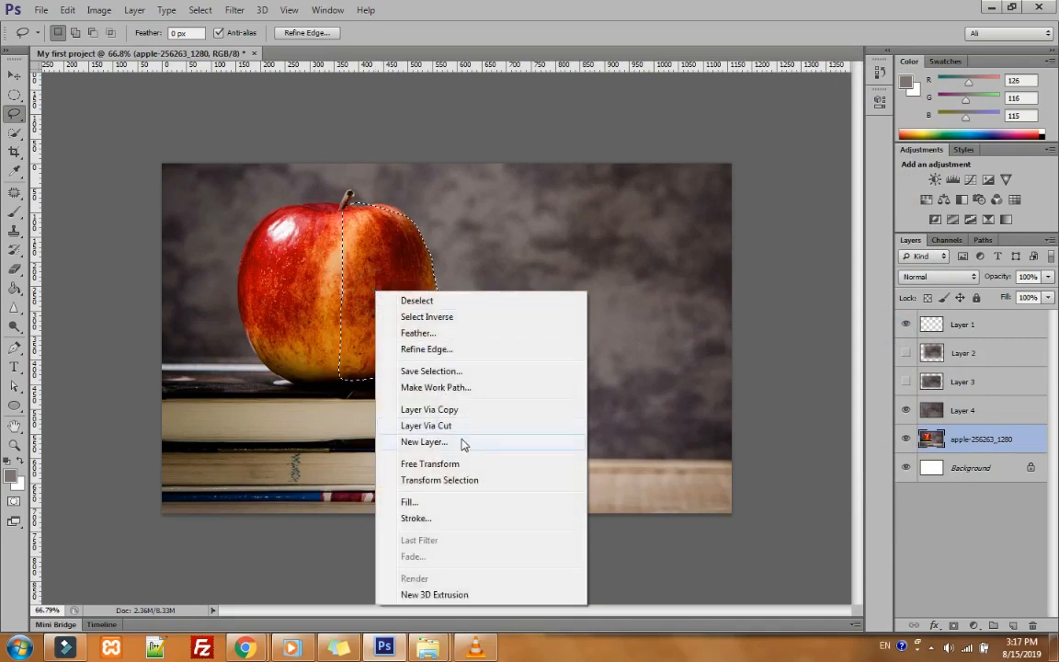
{"action": "left_click", "coordinate": [415, 519]}
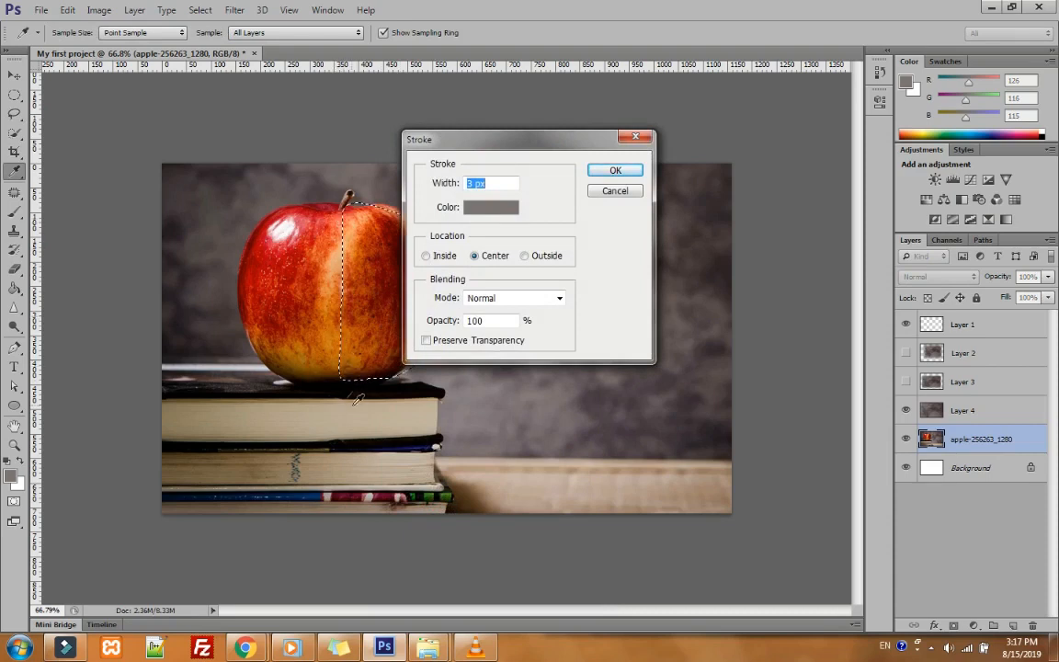
{"action": "left_click", "coordinate": [615, 172]}
{"action": "key", "text": "l"}
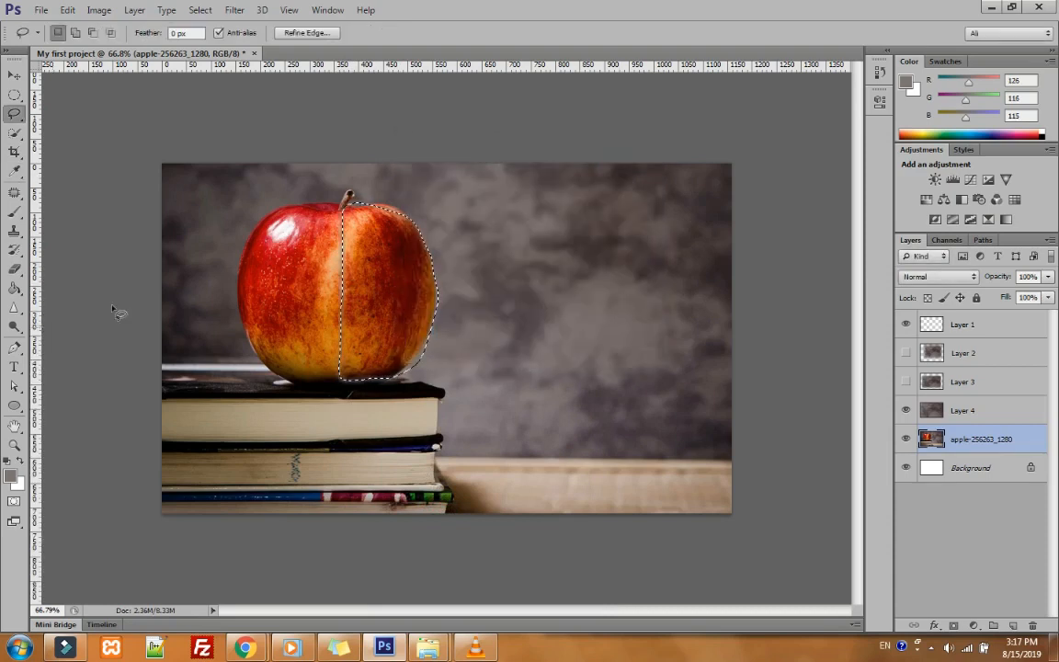
Step: Clear the selection to view the stroke, and undo both the deselection and the stroke
{"action": "left_click_drag", "start_coordinate": [341, 273], "coordinate": [301, 337]}
{"action": "key", "text": "ctrl+z"}
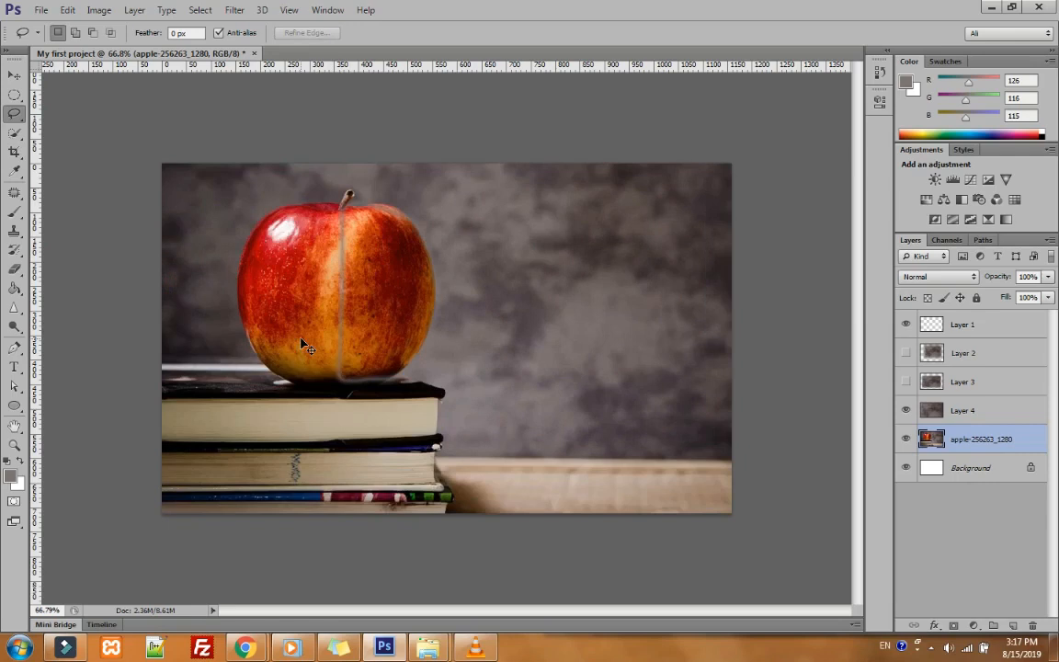
{"action": "key", "text": "ctrl+alt+z"}
{"action": "key", "text": "ctrl+alt+z"}
Step: Deselect the apple half and outline a narrow triangle on the grey background beside the apple with the Polygonal Lasso Tool
{"action": "right_click", "coordinate": [379, 280]}
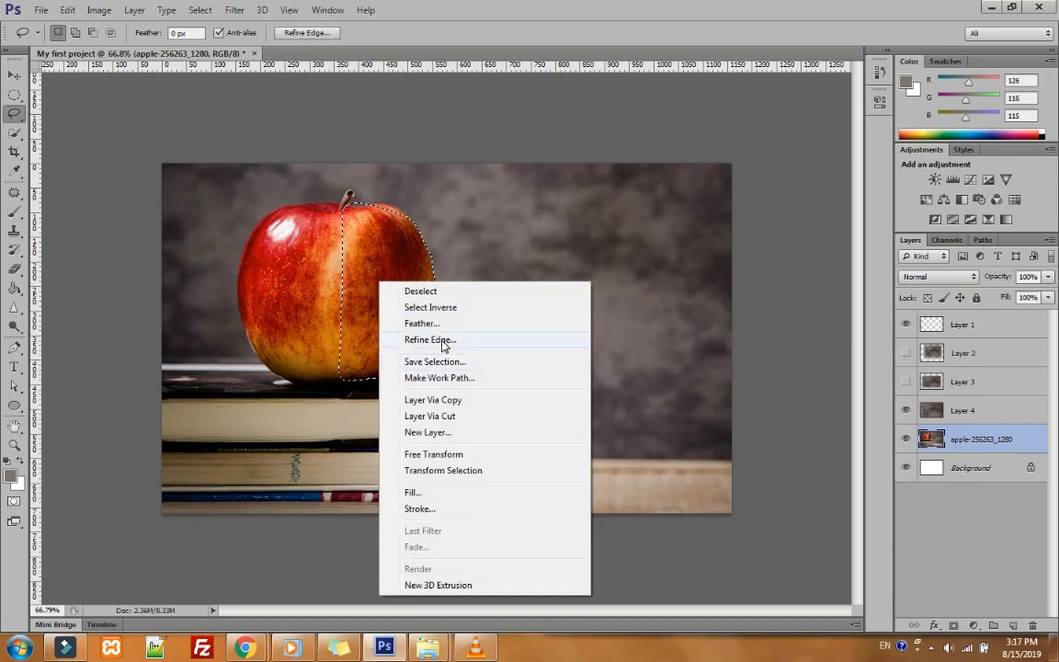
{"action": "left_click", "coordinate": [13, 117]}
{"action": "left_click", "coordinate": [21, 120]}
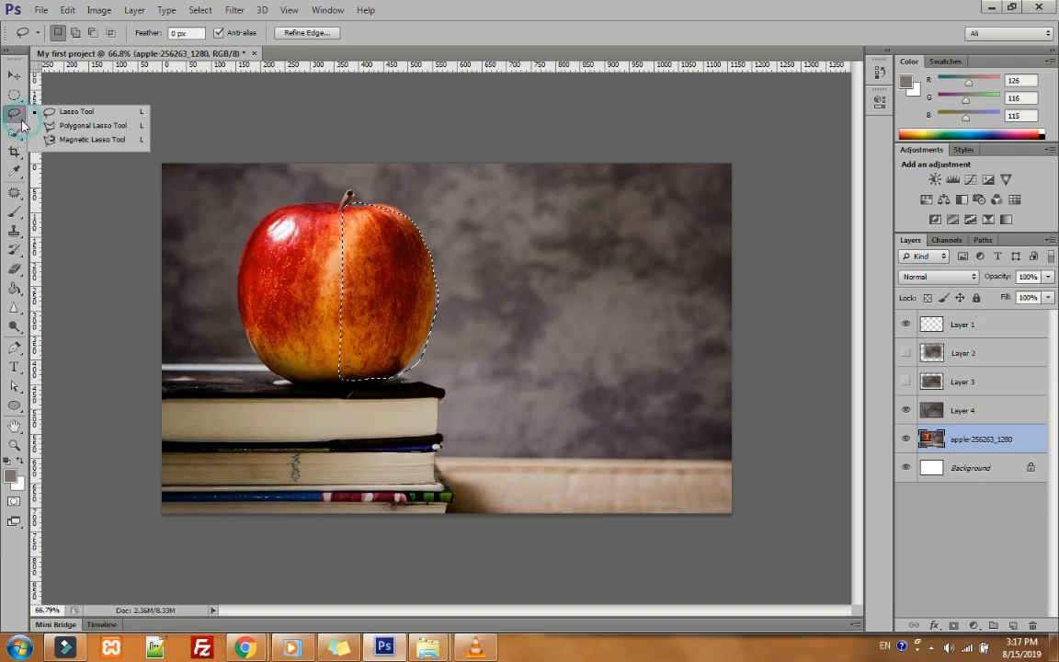
{"action": "left_click", "coordinate": [88, 125]}
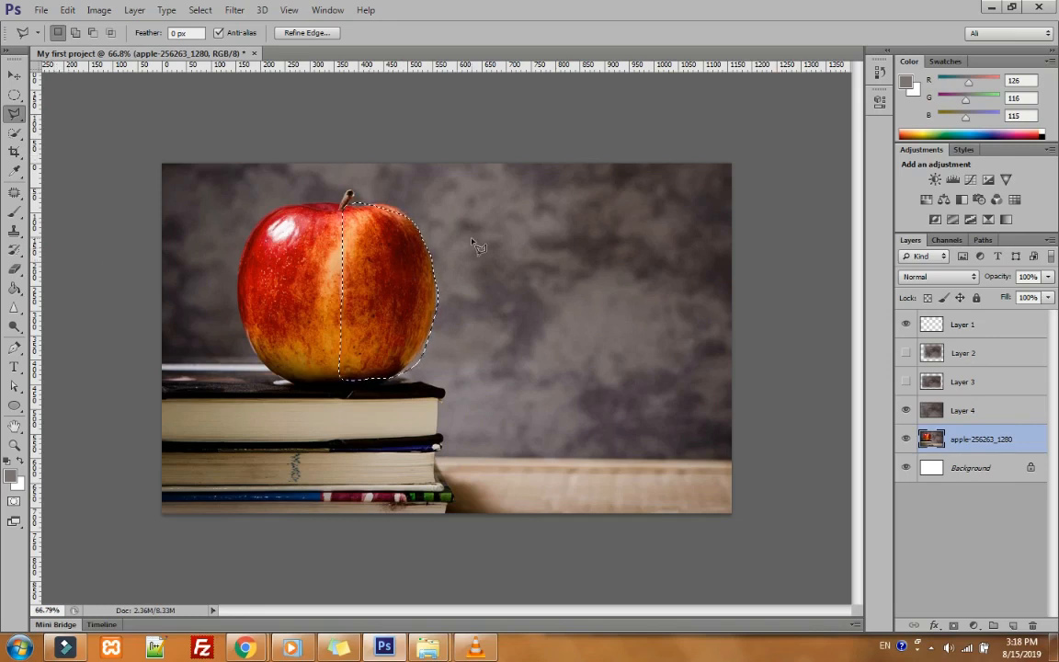
{"action": "key", "text": "ctrl+d"}
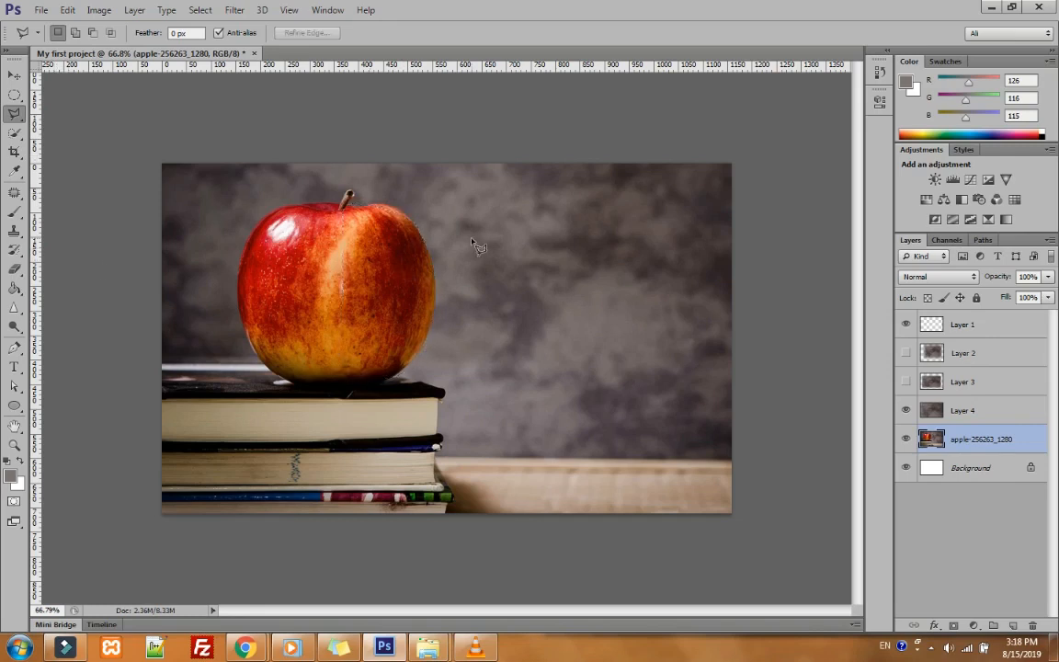
{"action": "left_click", "coordinate": [472, 241]}
{"action": "left_click", "coordinate": [541, 451]}
{"action": "left_click", "coordinate": [597, 309]}
{"action": "left_click", "coordinate": [472, 240]}
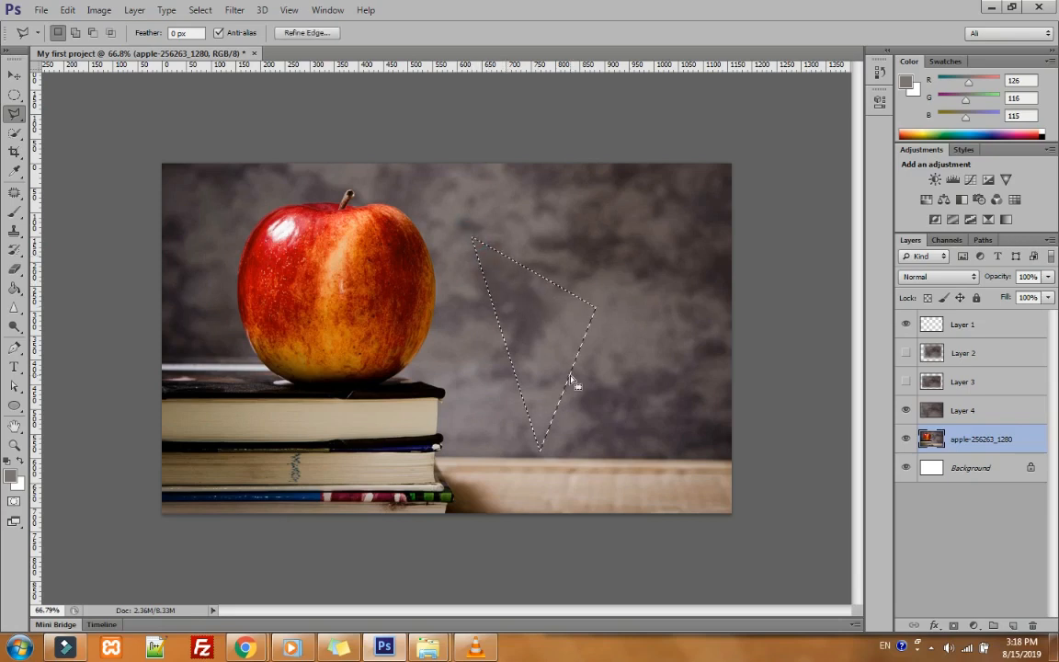
Step: Copy the triangular selection from the apple photo to its own layer
{"action": "right_click", "coordinate": [572, 328]}
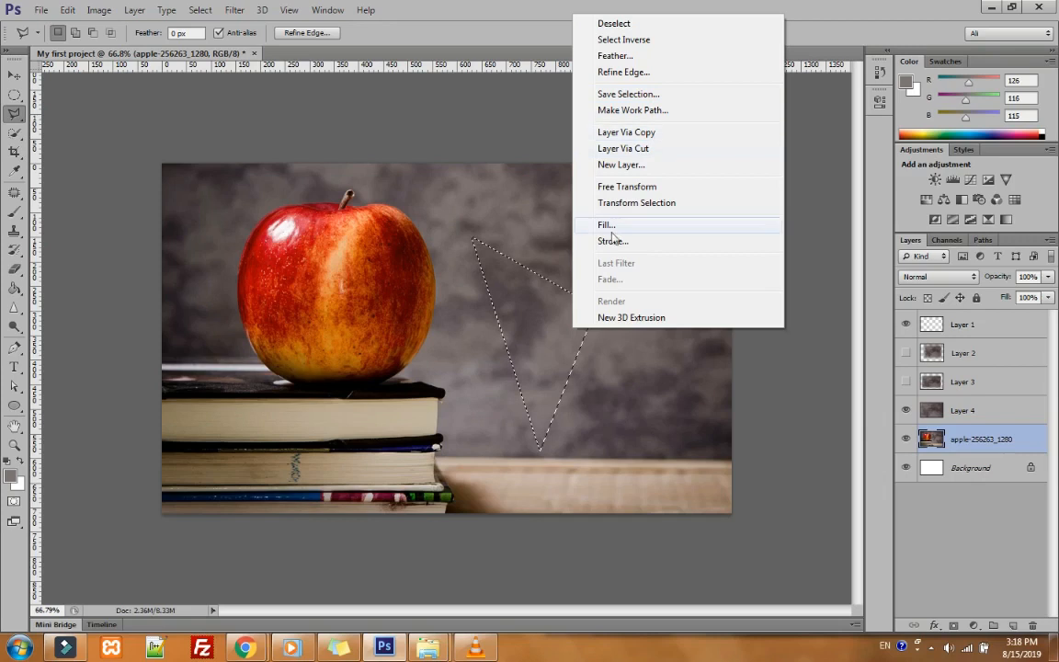
{"action": "left_click", "coordinate": [555, 303]}
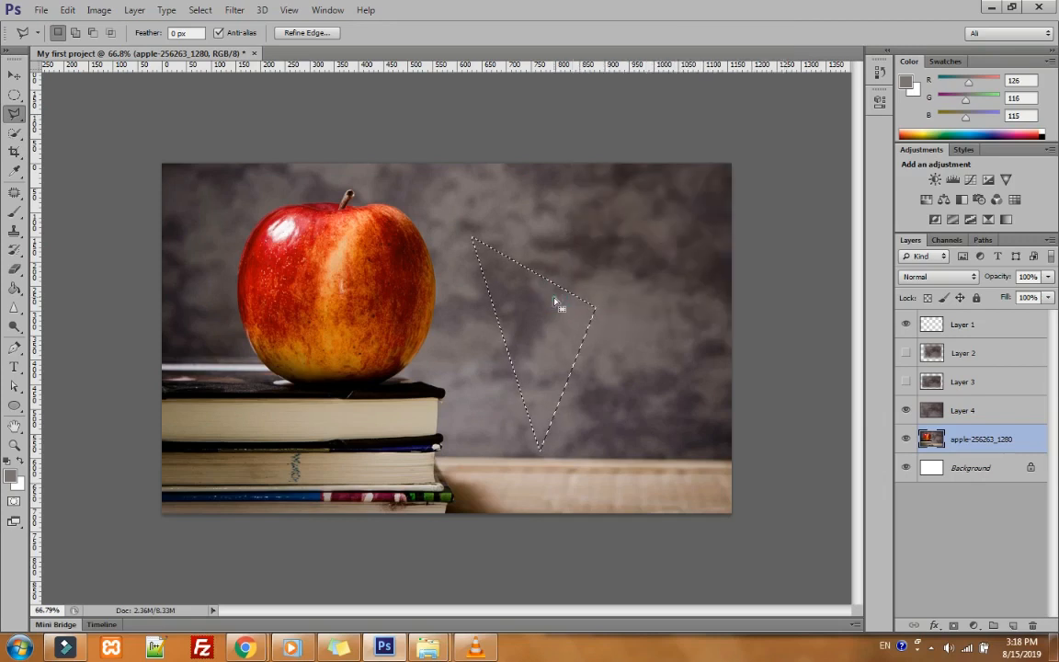
{"action": "key", "text": "ctrl+j"}
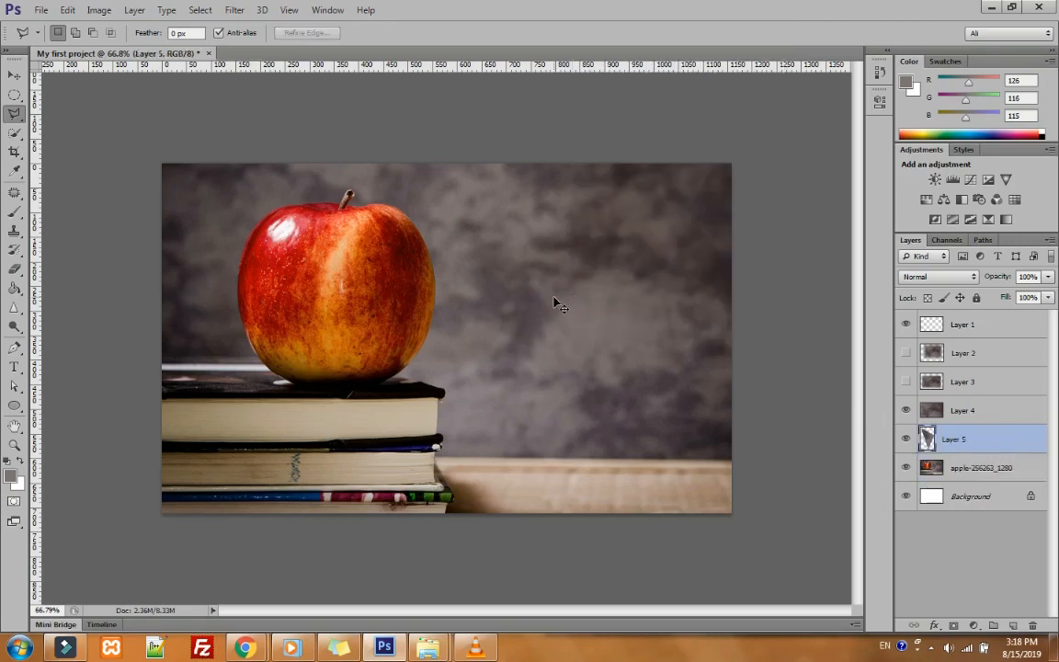
Step: Hide Layer 4 and temporarily hide the apple photo layer to view the copied triangle on its own
{"action": "left_click", "coordinate": [905, 469]}
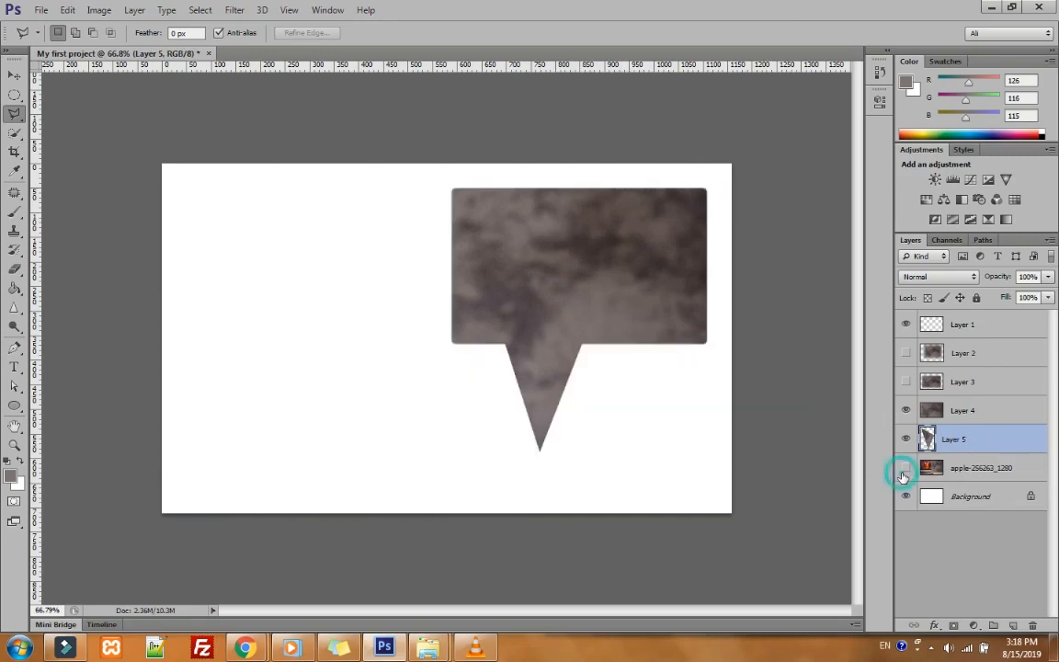
{"action": "left_click", "coordinate": [906, 411]}
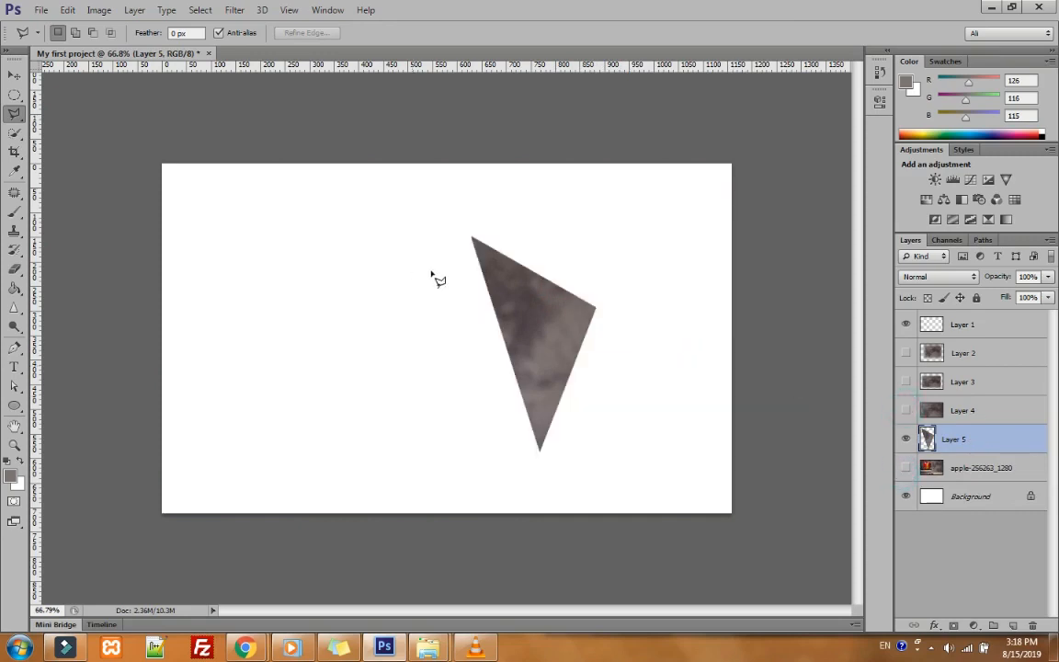
{"action": "left_click", "coordinate": [906, 469]}
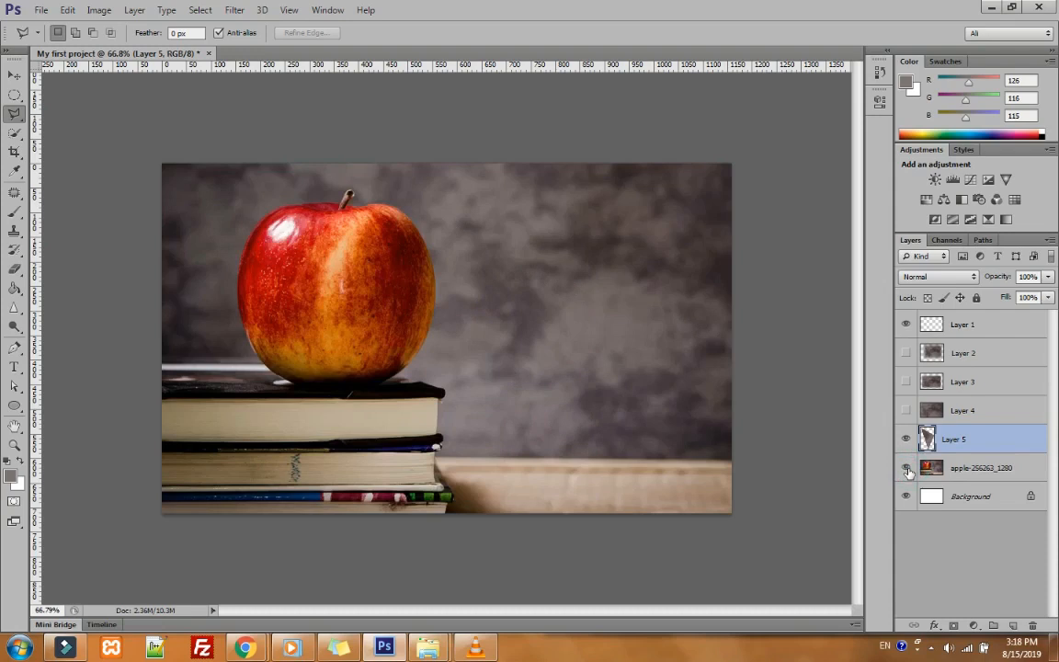
Step: Outline the whole apple and its stem with the Magnetic Lasso Tool and close the outline into a selection
{"action": "left_click", "coordinate": [12, 115]}
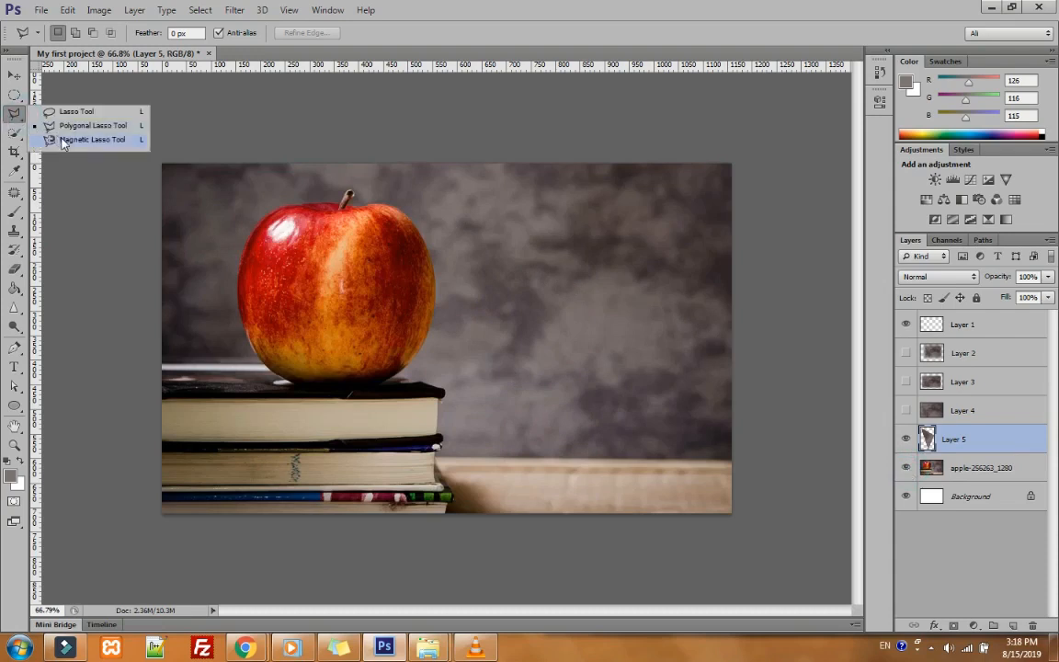
{"action": "left_click", "coordinate": [91, 140]}
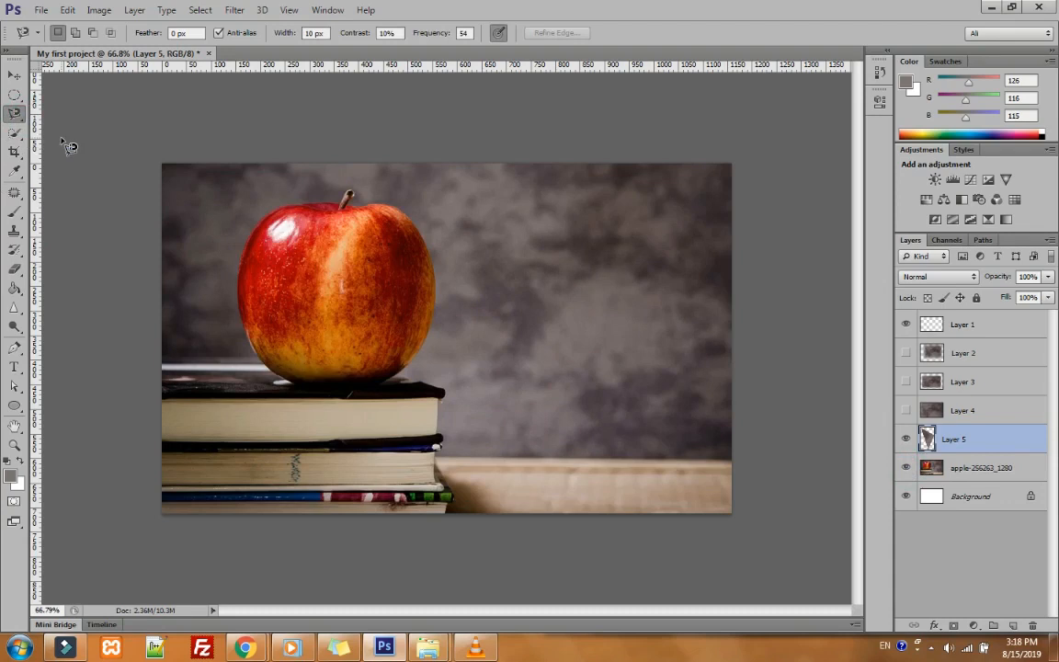
{"action": "left_click", "coordinate": [23, 118]}
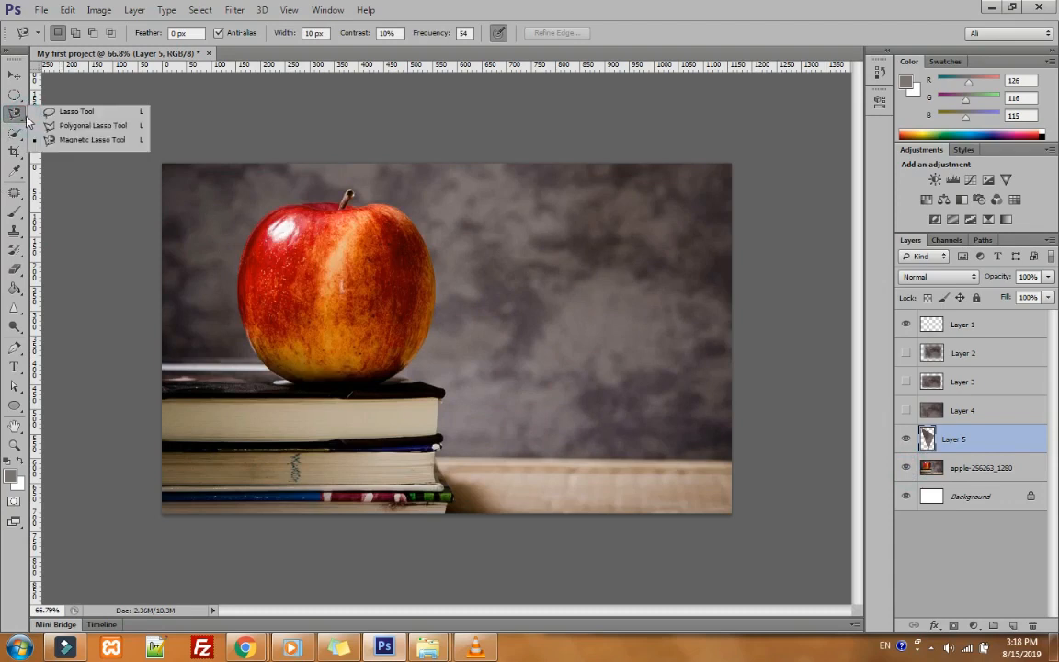
{"action": "left_click", "coordinate": [17, 113]}
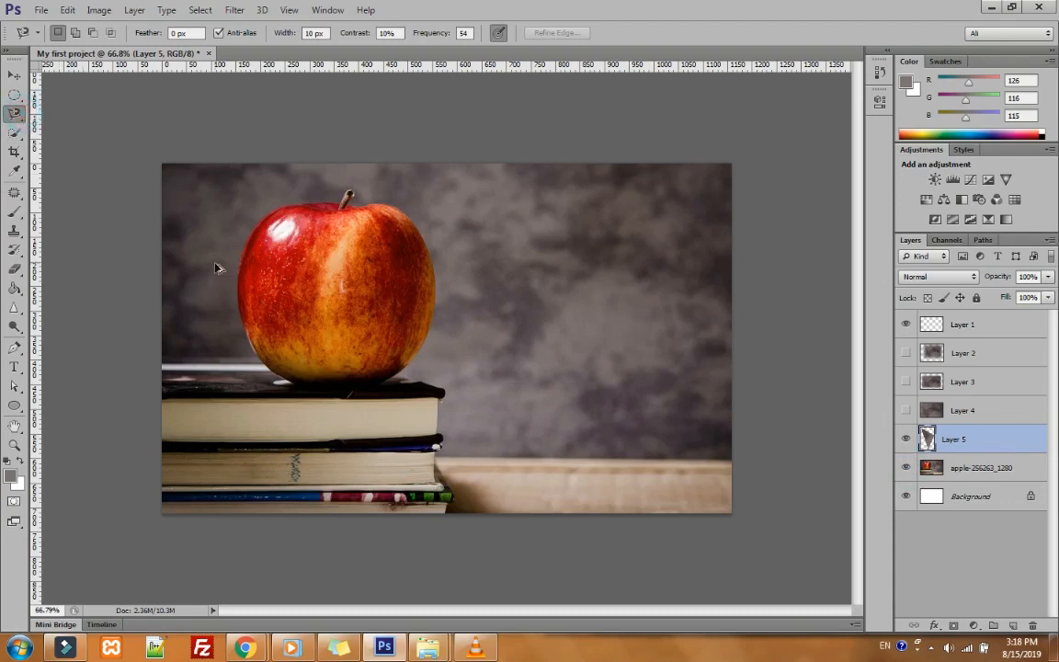
{"action": "scroll", "coordinate": [290, 277], "scroll_direction": "up", "scroll_amount": 10}
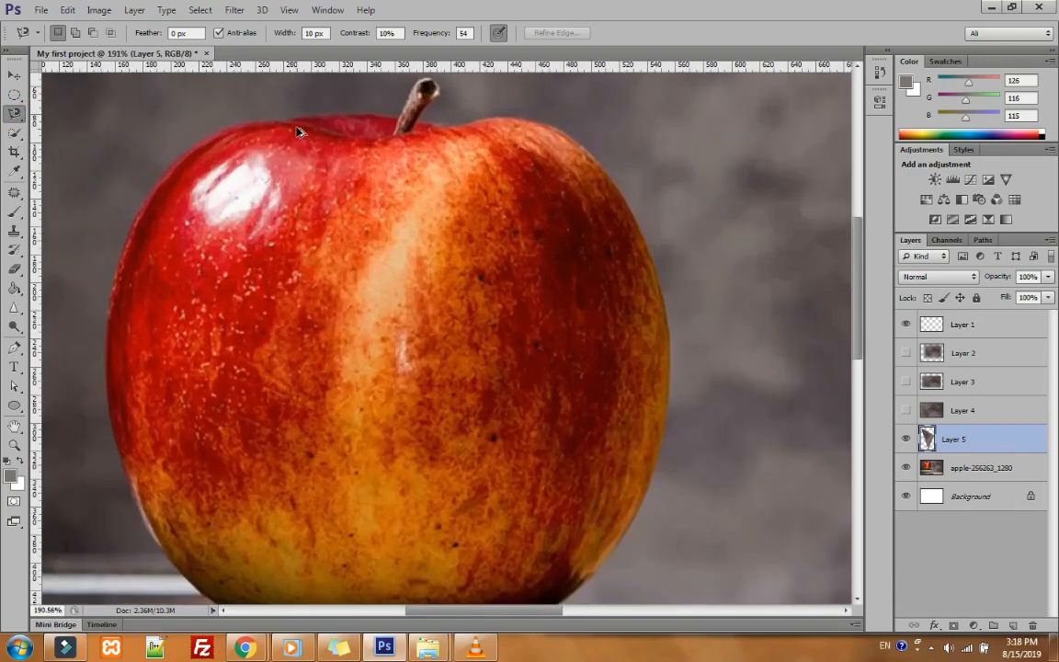
{"action": "scroll", "coordinate": [224, 170], "scroll_direction": "up", "scroll_amount": 3}
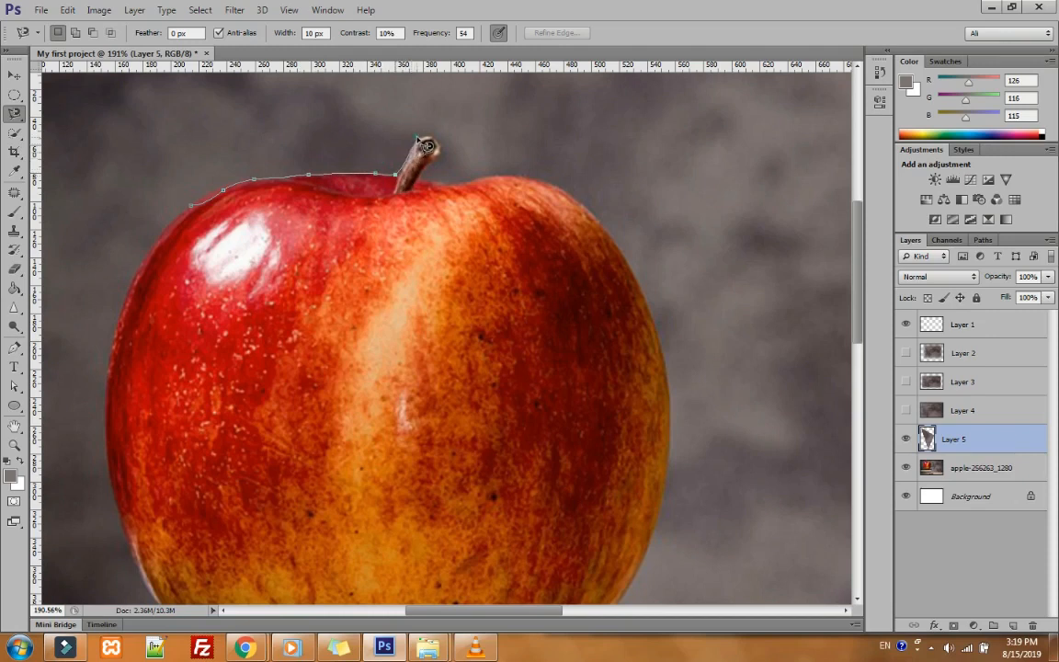
{"action": "left_click", "coordinate": [441, 143]}
{"action": "left_click", "coordinate": [439, 153]}
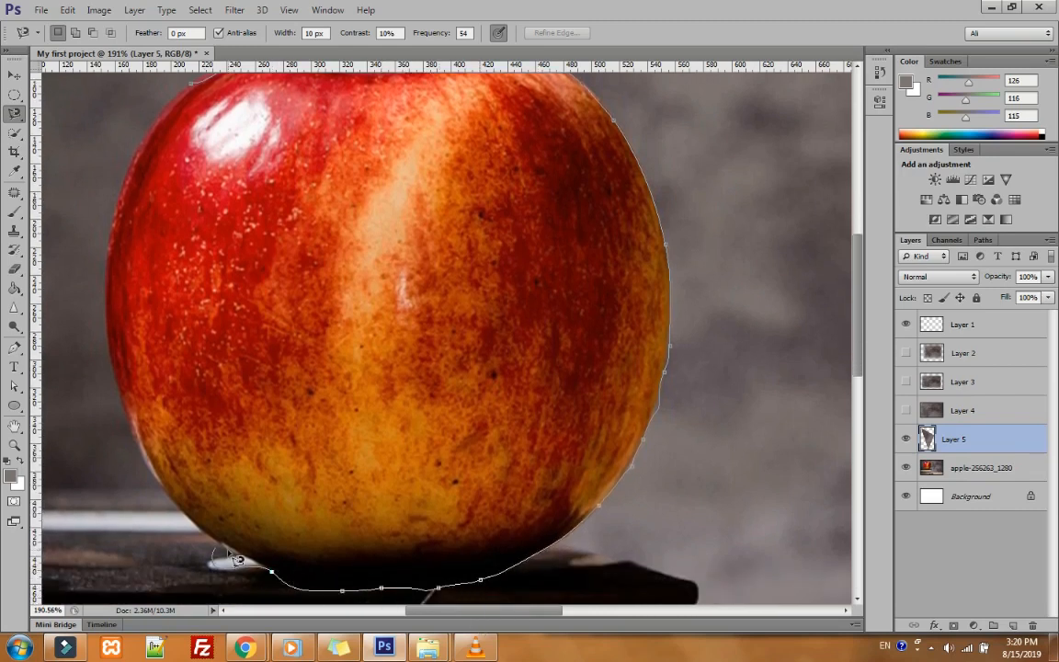
{"action": "left_click", "coordinate": [191, 84]}
{"action": "scroll", "coordinate": [287, 192], "scroll_direction": "down", "scroll_amount": 4}
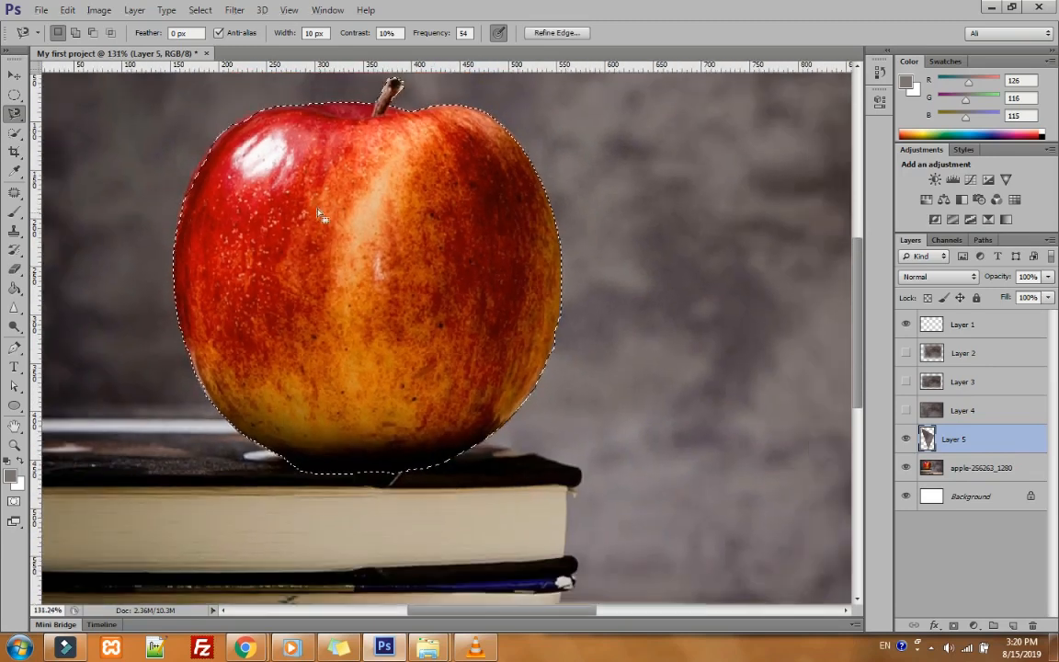
Step: Add the missed sliver along the apple's upper-left side to the selection with the Magnetic Lasso Tool
{"action": "scroll", "coordinate": [287, 191], "scroll_direction": "up", "scroll_amount": 3}
{"action": "scroll", "coordinate": [247, 129], "scroll_direction": "up", "scroll_amount": 3}
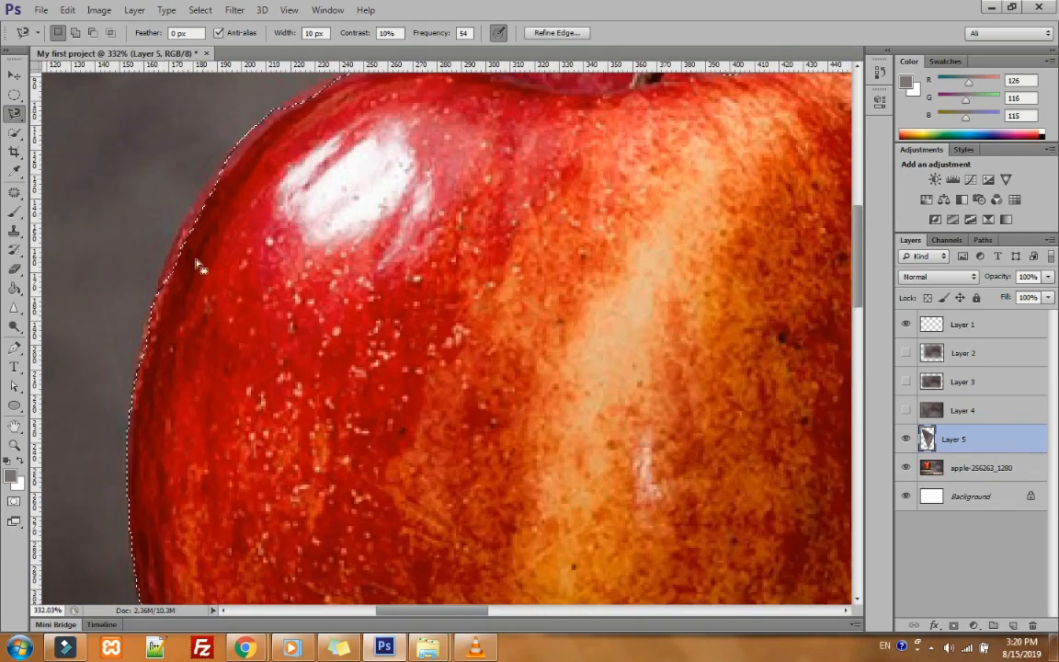
{"action": "key", "text": "alt"}
{"action": "scroll", "coordinate": [335, 147], "scroll_direction": "down", "scroll_amount": 4}
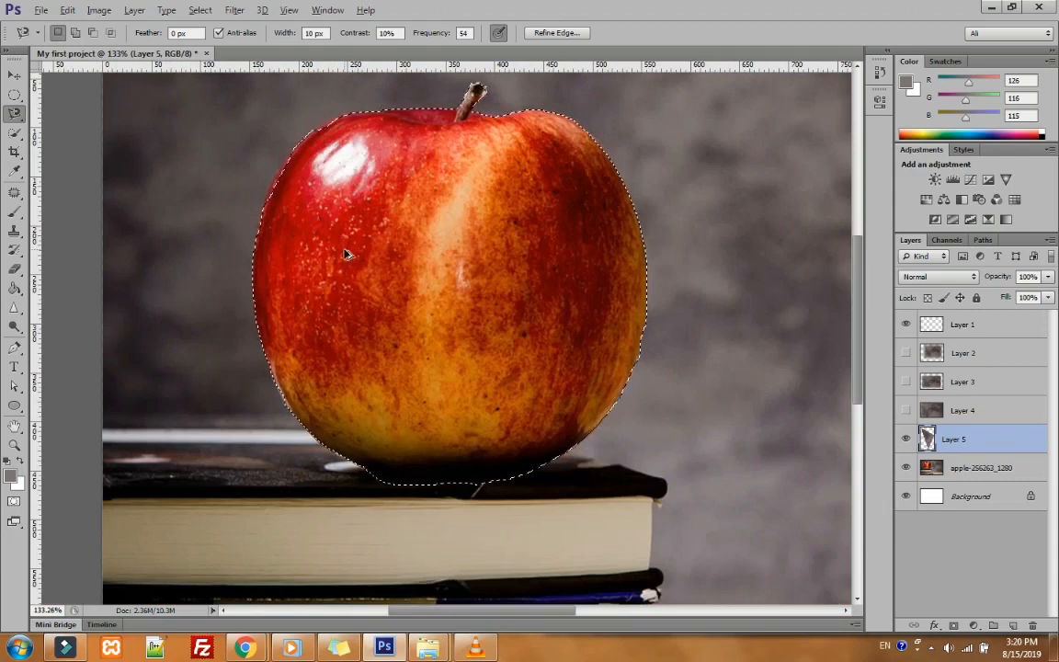
{"action": "scroll", "coordinate": [348, 259], "scroll_direction": "up", "scroll_amount": 2}
{"action": "scroll", "coordinate": [164, 207], "scroll_direction": "up", "scroll_amount": 2}
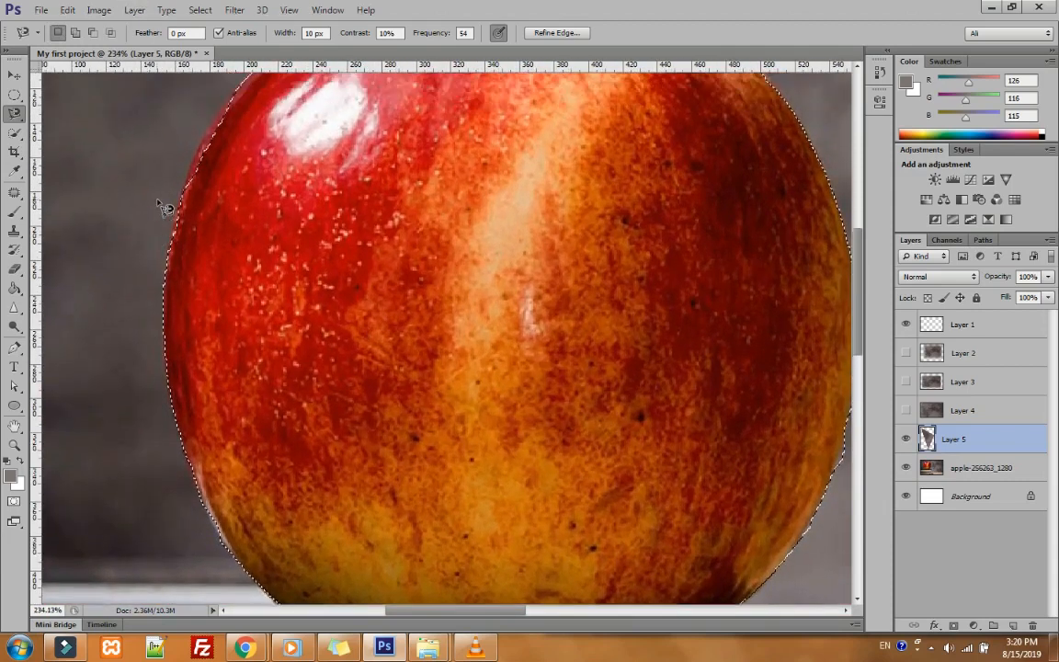
{"action": "scroll", "coordinate": [162, 205], "scroll_direction": "up", "scroll_amount": 3}
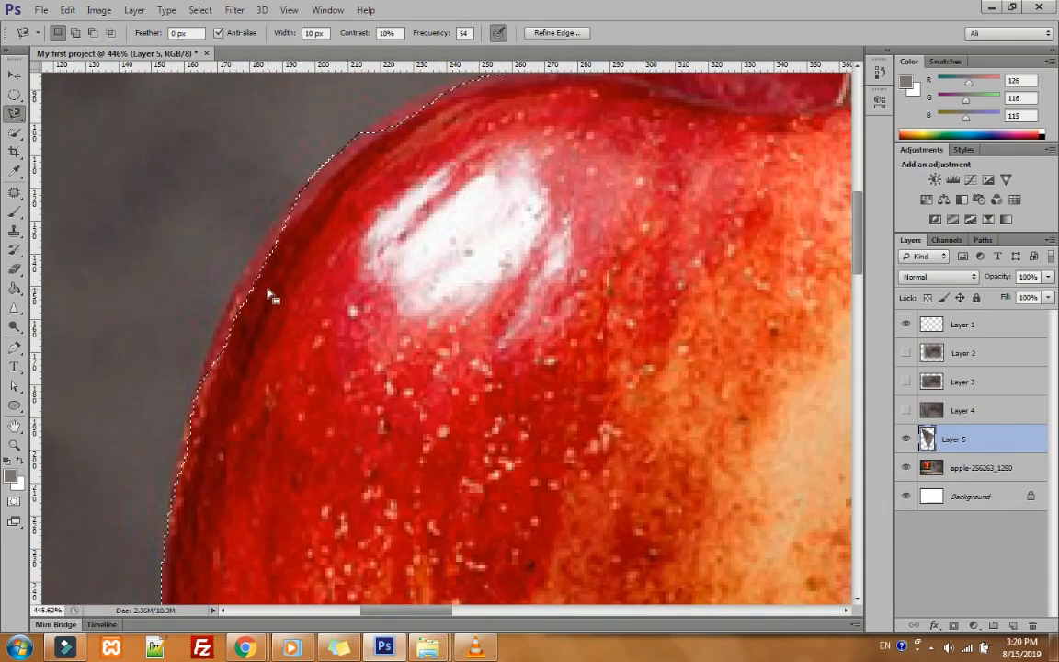
{"action": "key", "text": "shift"}
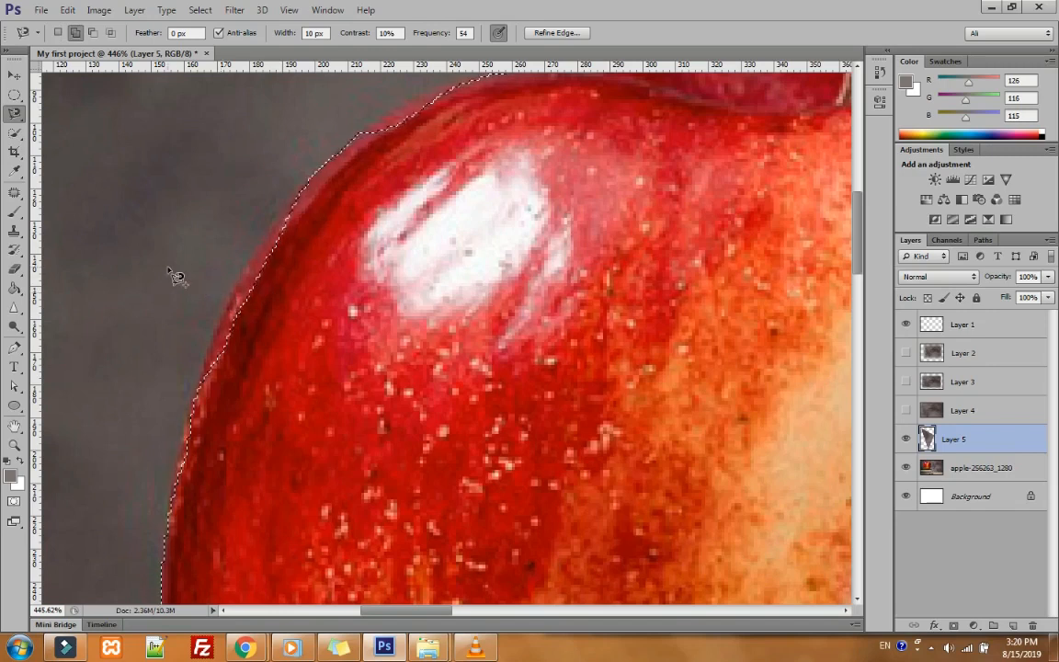
{"action": "left_click", "coordinate": [197, 391]}
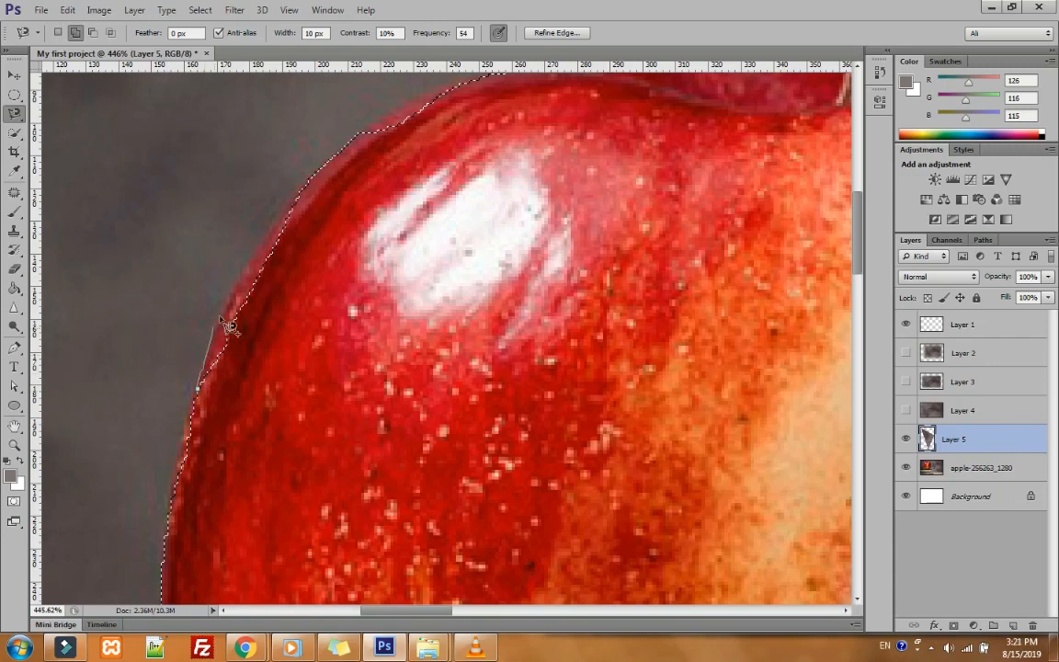
{"action": "left_click", "coordinate": [299, 192]}
{"action": "left_click", "coordinate": [315, 224]}
{"action": "double_click", "coordinate": [246, 426]}
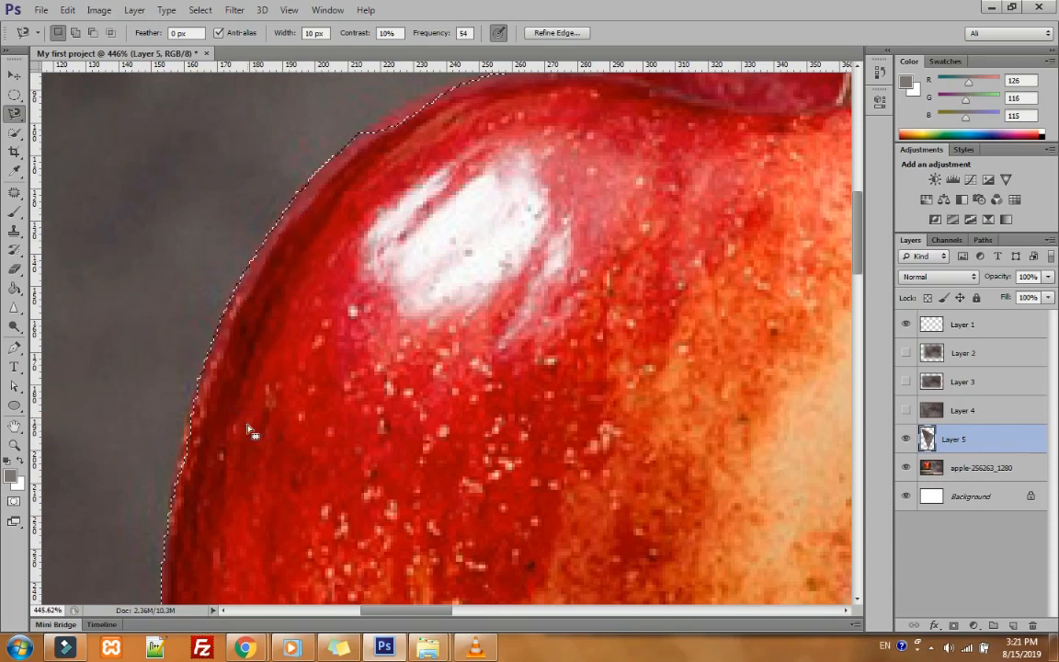
Step: Extend the selection over the missed strip on the apple's left shoulder, between the white highlight and the background
{"action": "scroll", "coordinate": [255, 386], "scroll_direction": "down", "scroll_amount": 1}
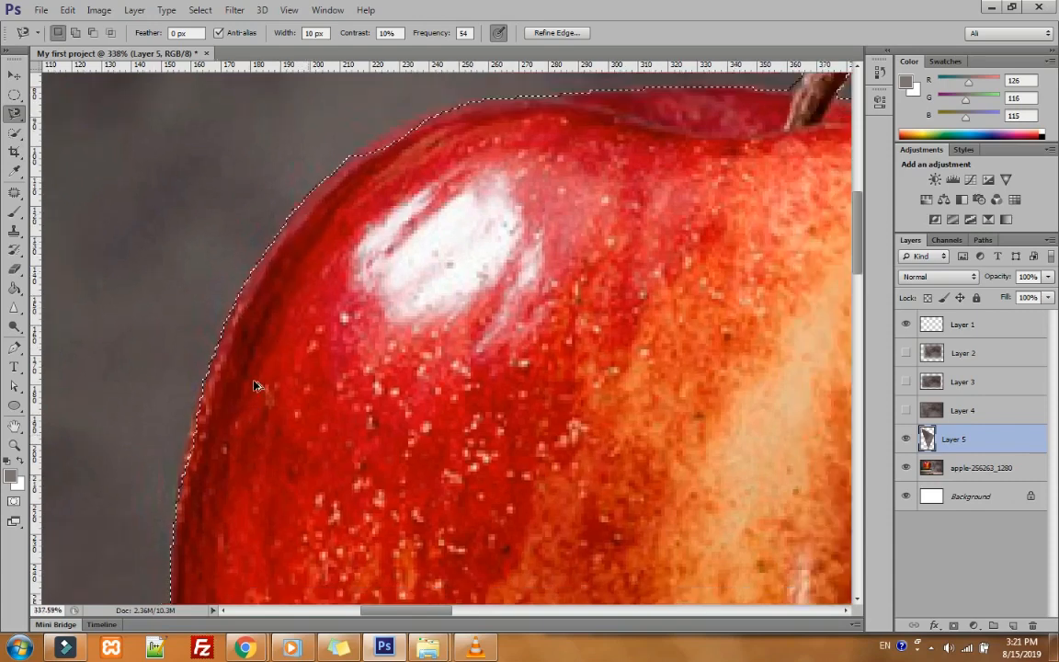
{"action": "scroll", "coordinate": [255, 386], "scroll_direction": "down", "scroll_amount": 3}
{"action": "scroll", "coordinate": [333, 262], "scroll_direction": "down", "scroll_amount": 1}
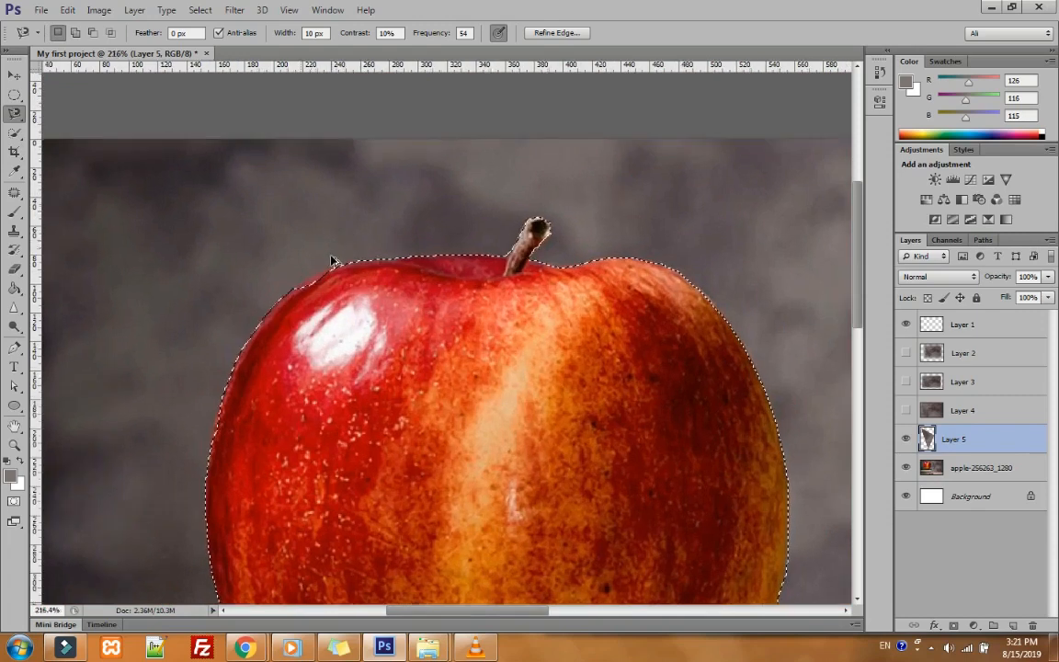
{"action": "scroll", "coordinate": [333, 261], "scroll_direction": "up", "scroll_amount": 3}
{"action": "key", "text": "shift"}
{"action": "left_click", "coordinate": [255, 324]}
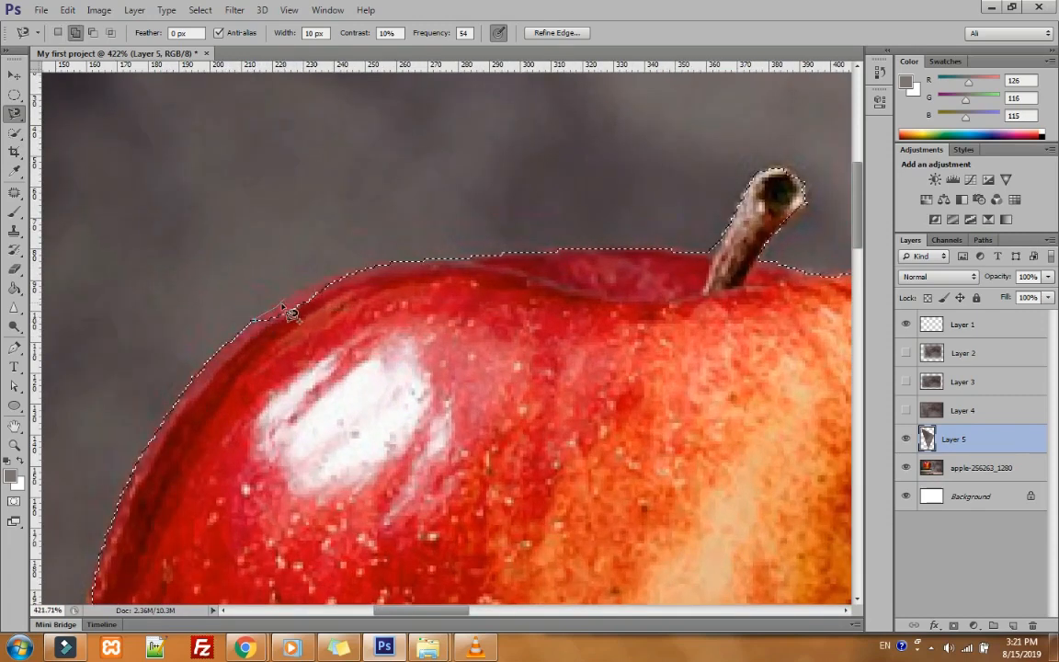
{"action": "left_click", "coordinate": [319, 287]}
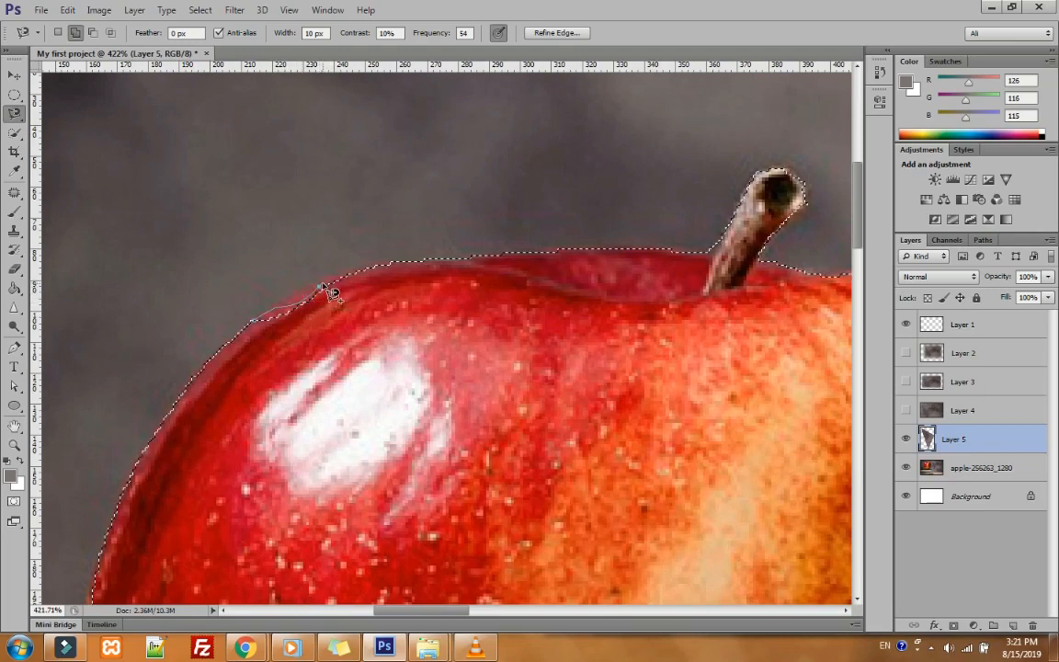
{"action": "left_click", "coordinate": [323, 283]}
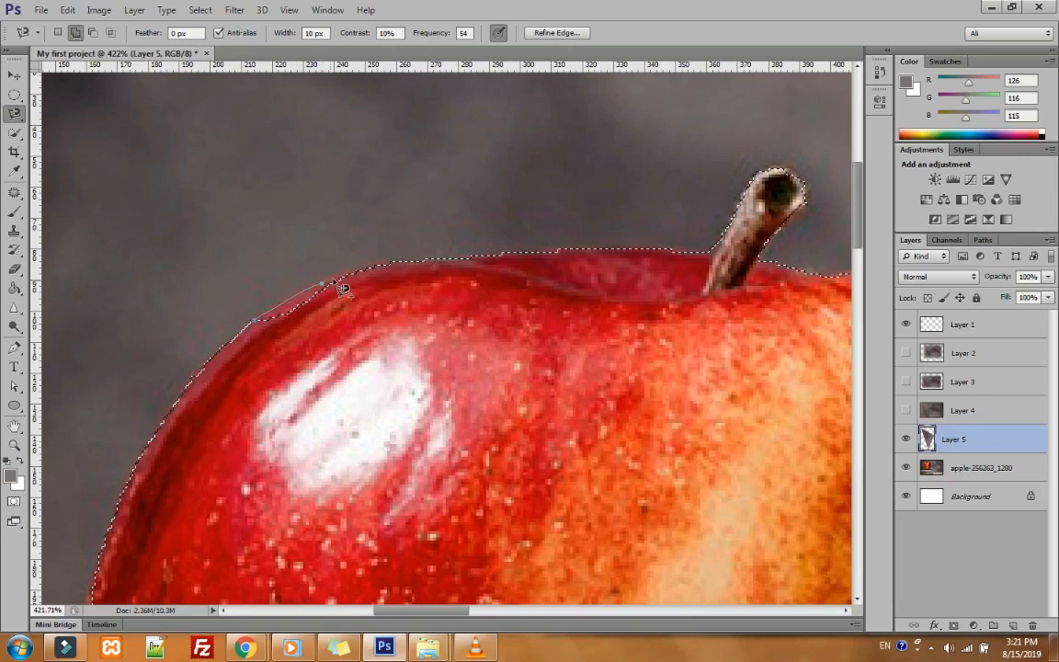
{"action": "left_click", "coordinate": [346, 275]}
{"action": "left_click", "coordinate": [349, 291]}
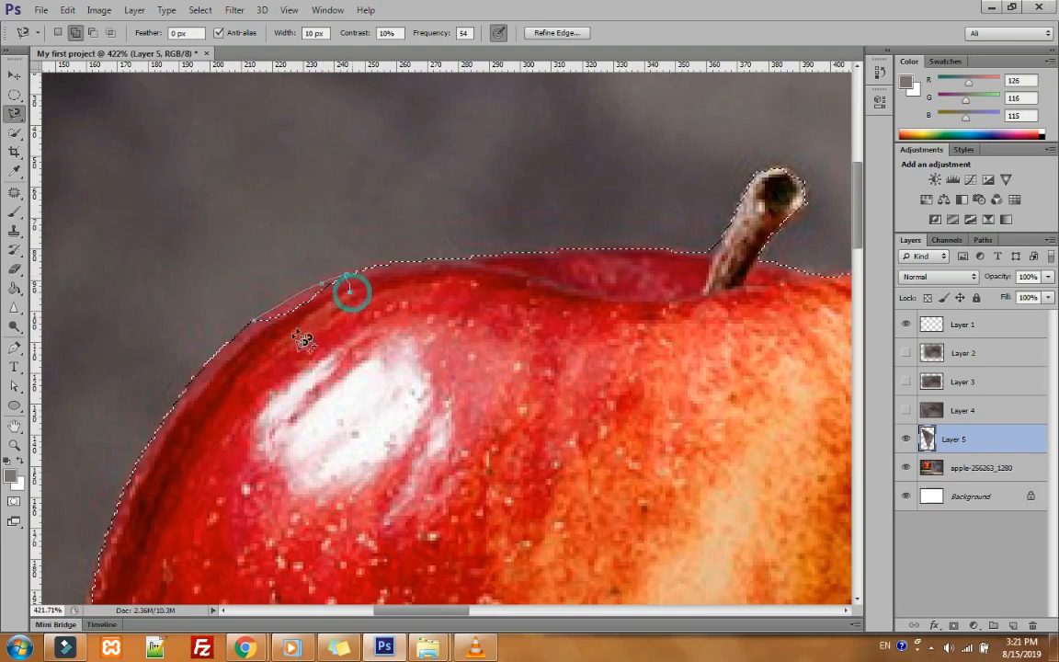
{"action": "double_click", "coordinate": [273, 344]}
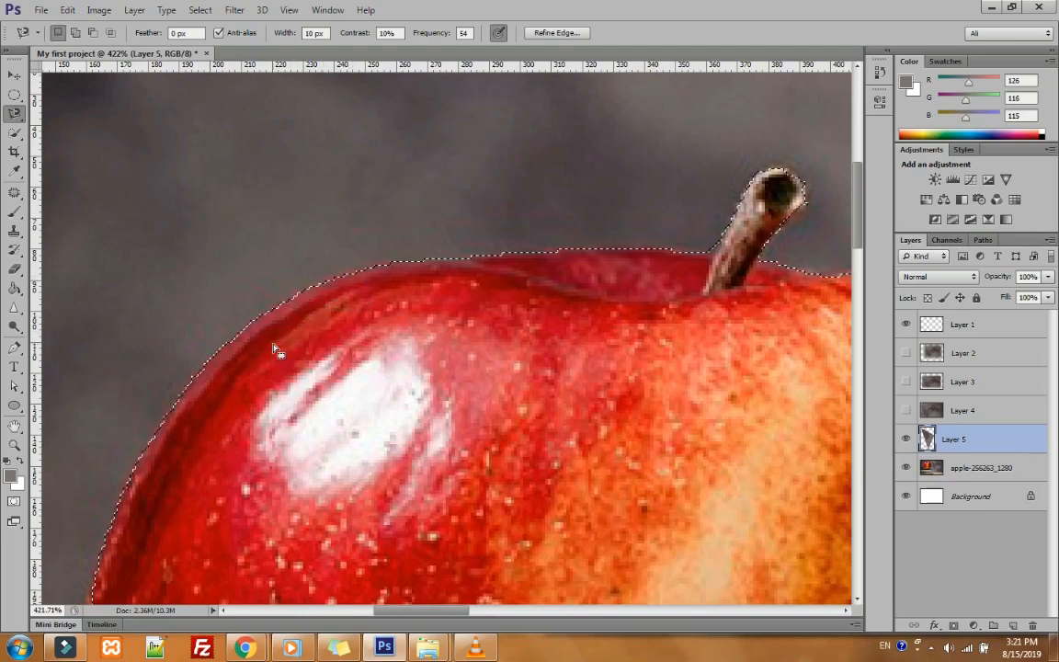
Step: Subtract the strip of dark book cover beneath the apple from the selection with the Magnetic Lasso Tool
{"action": "scroll", "coordinate": [273, 343], "scroll_direction": "down", "scroll_amount": 3}
{"action": "scroll", "coordinate": [273, 347], "scroll_direction": "down", "scroll_amount": 2}
{"action": "scroll", "coordinate": [273, 348], "scroll_direction": "down", "scroll_amount": 3}
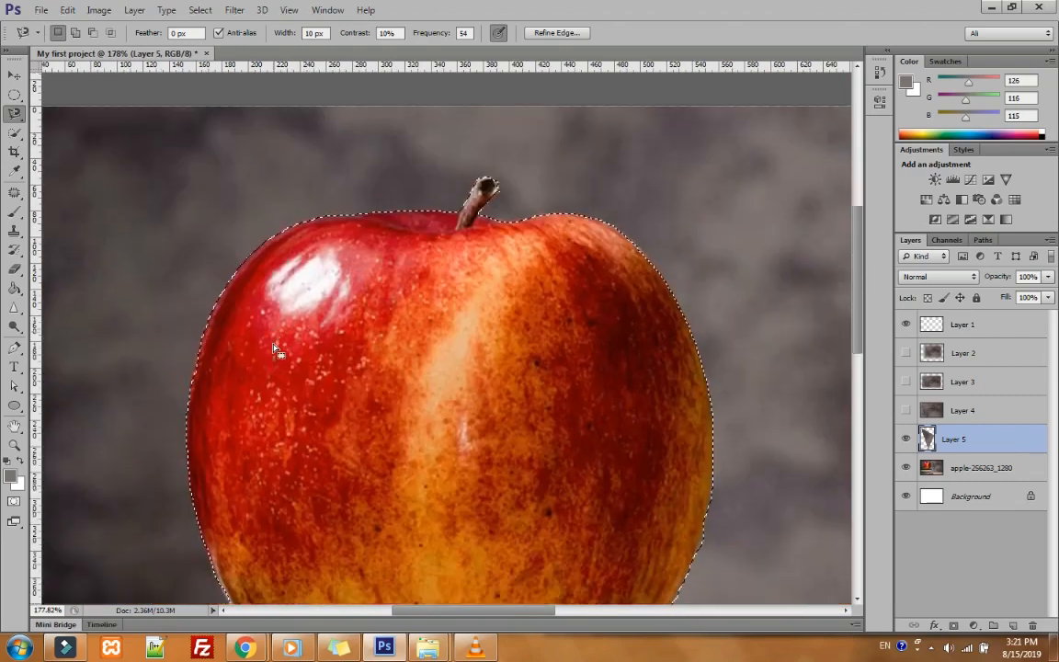
{"action": "scroll", "coordinate": [273, 349], "scroll_direction": "down", "scroll_amount": 3}
{"action": "scroll", "coordinate": [511, 459], "scroll_direction": "down", "scroll_amount": 2}
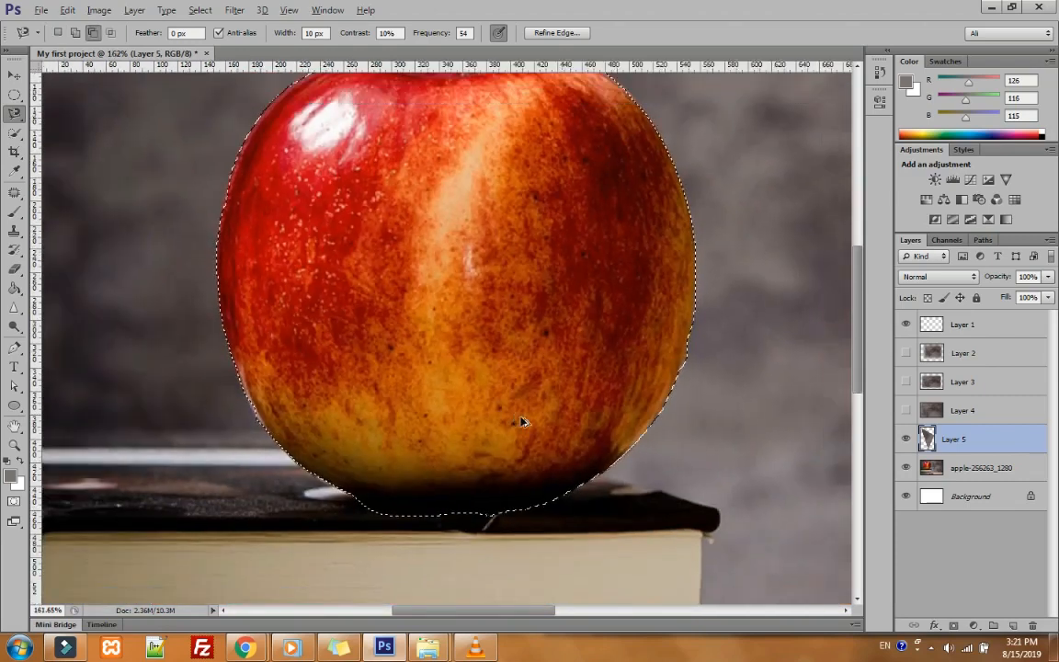
{"action": "scroll", "coordinate": [444, 524], "scroll_direction": "up", "scroll_amount": 3}
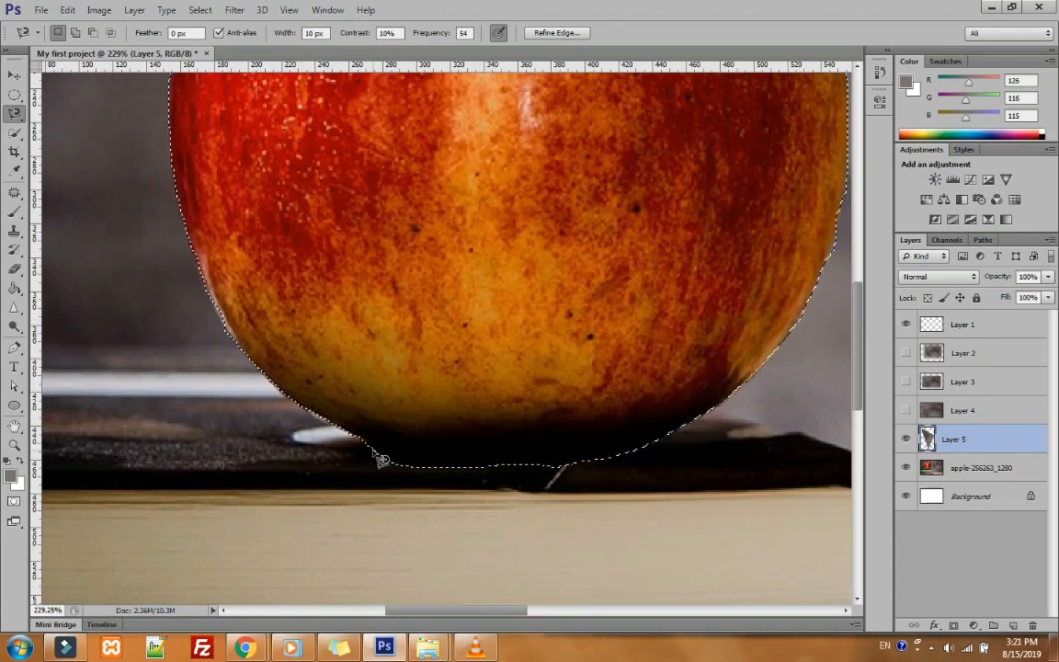
{"action": "key", "text": "alt"}
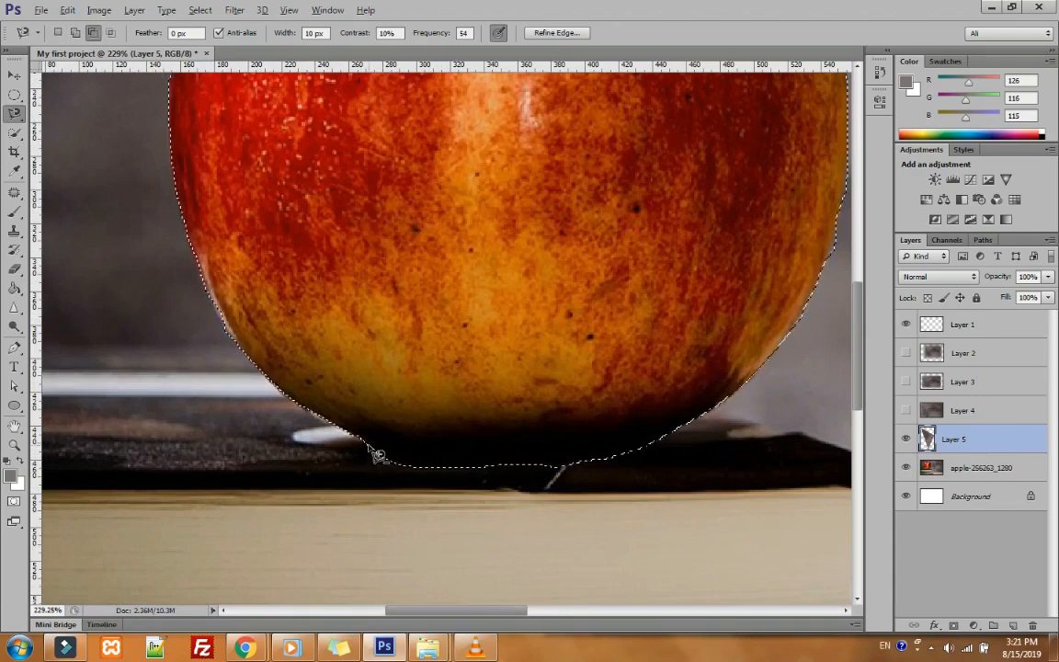
{"action": "left_click", "coordinate": [368, 449], "text": "alt"}
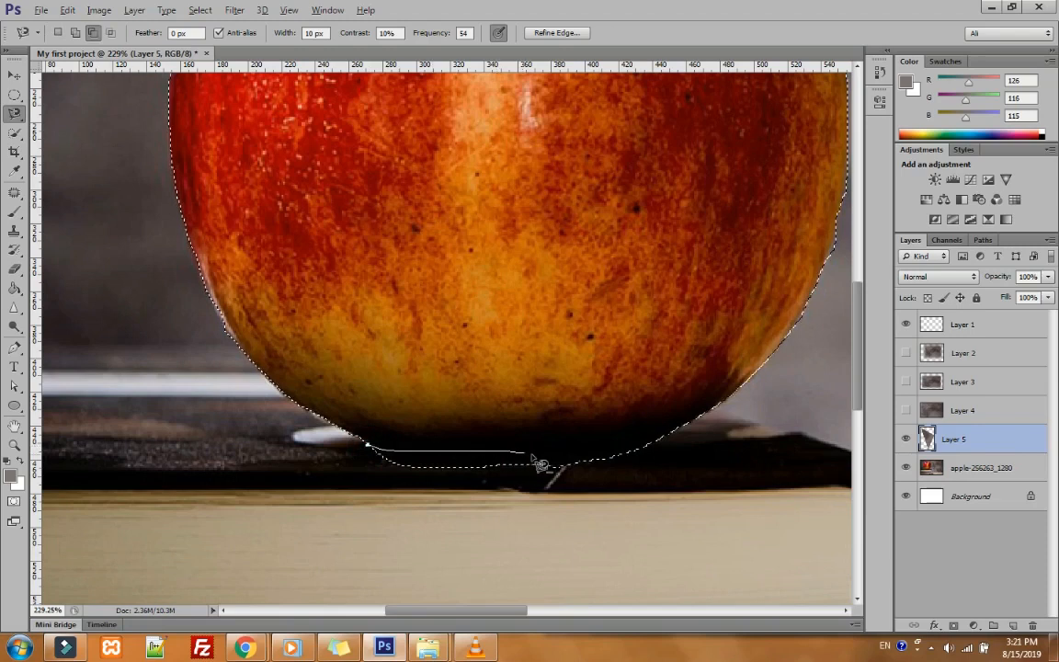
{"action": "left_click", "coordinate": [640, 447]}
{"action": "left_click", "coordinate": [617, 466]}
{"action": "left_click", "coordinate": [363, 480]}
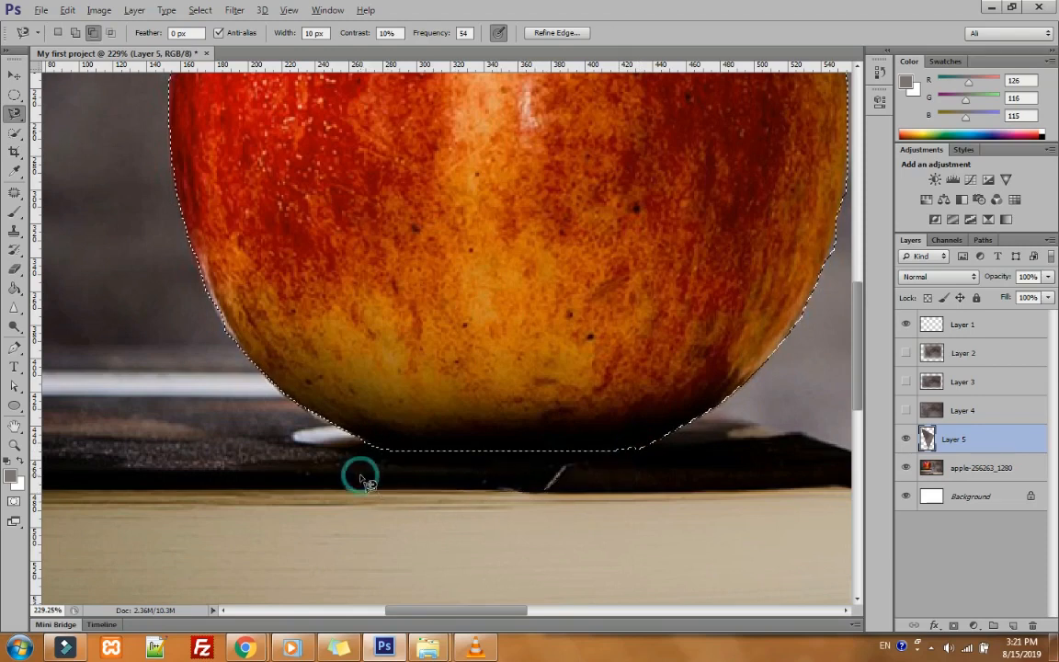
Step: Refine the apple selection's edge with Smooth 55, Feather 1.9 px, Contrast 21% and Shift Edge -11%, output to Selection
{"action": "scroll", "coordinate": [363, 480], "scroll_direction": "down", "scroll_amount": 8}
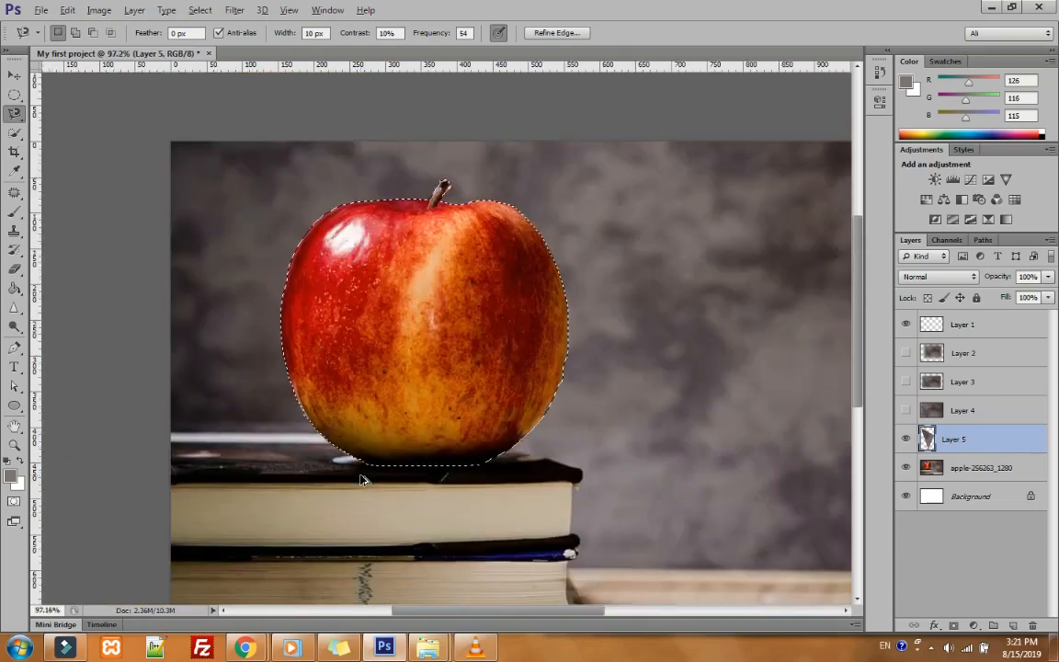
{"action": "scroll", "coordinate": [427, 327], "scroll_direction": "up", "scroll_amount": 4}
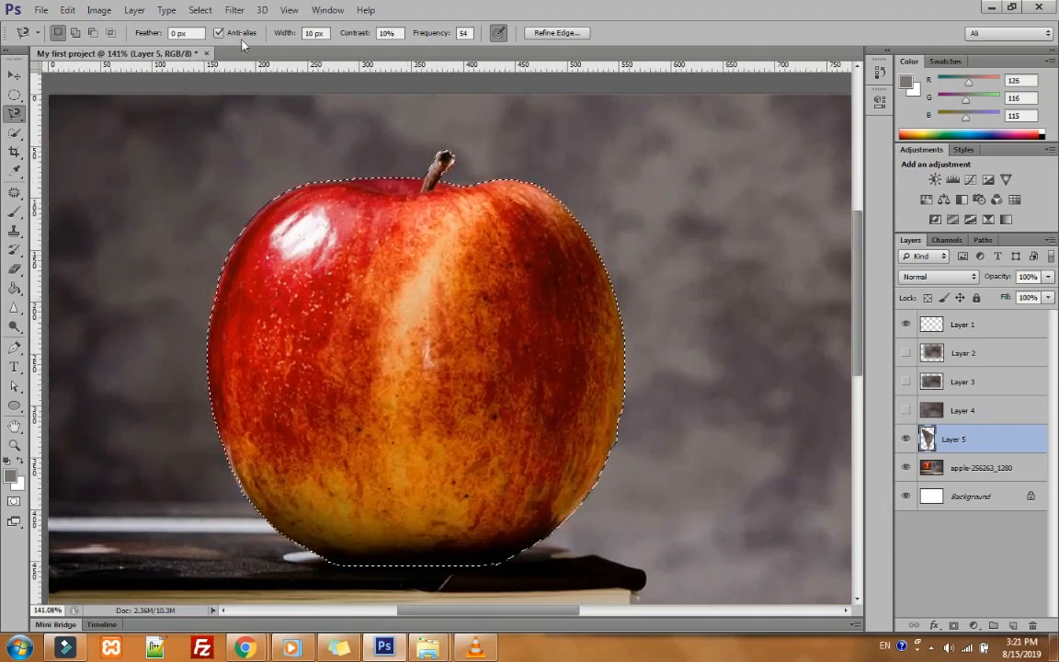
{"action": "left_click", "coordinate": [579, 34]}
{"action": "left_click_drag", "start_coordinate": [204, 116], "coordinate": [844, 52]}
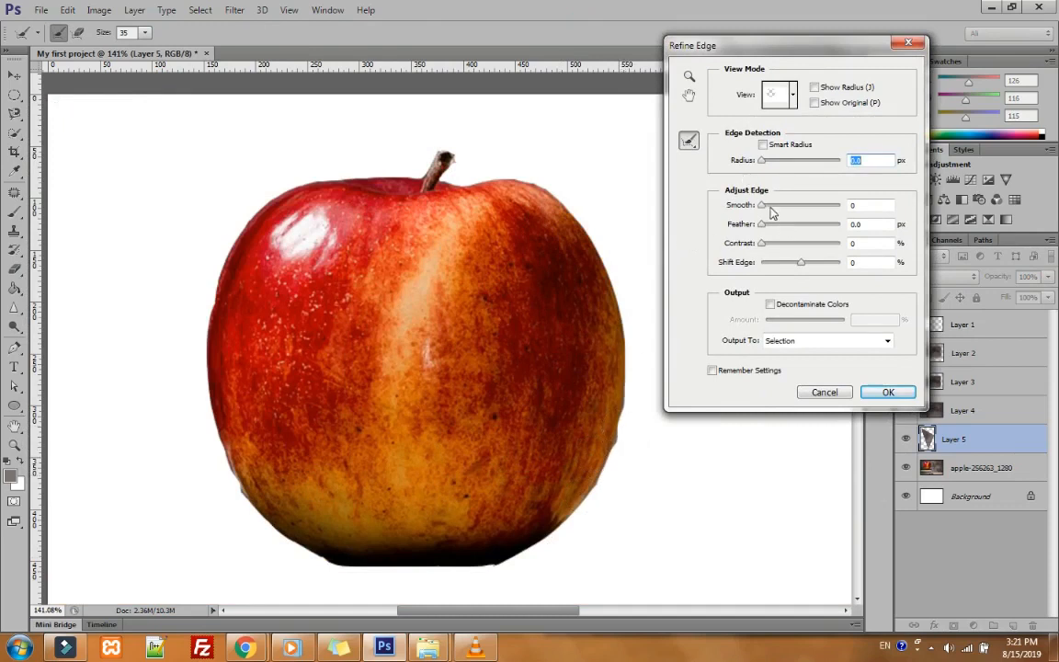
{"action": "left_click_drag", "start_coordinate": [769, 207], "coordinate": [809, 211]}
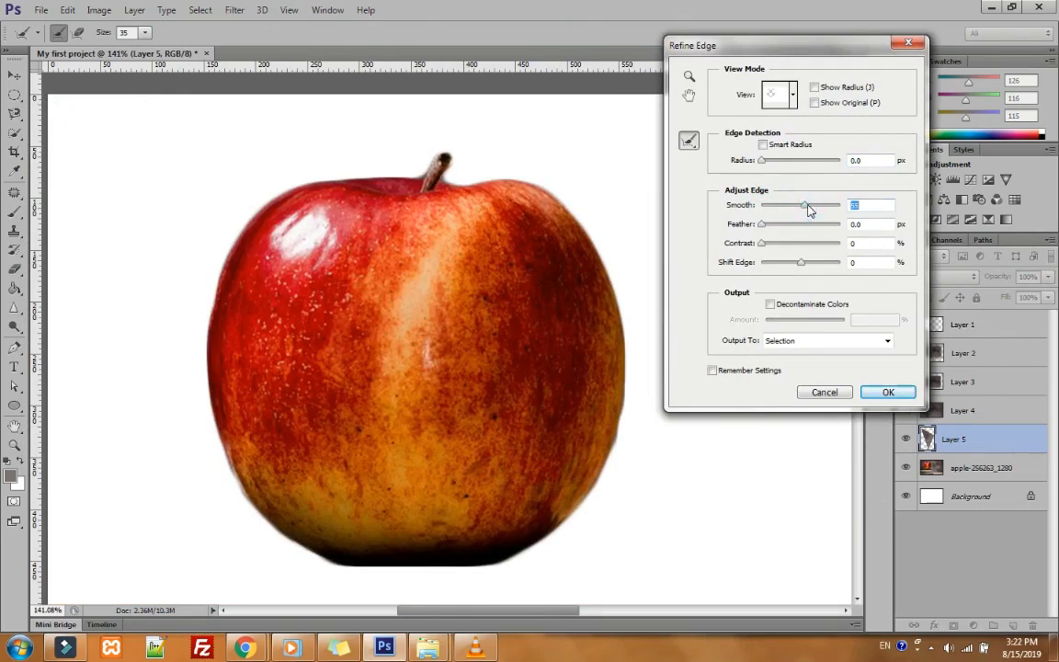
{"action": "left_click", "coordinate": [770, 226]}
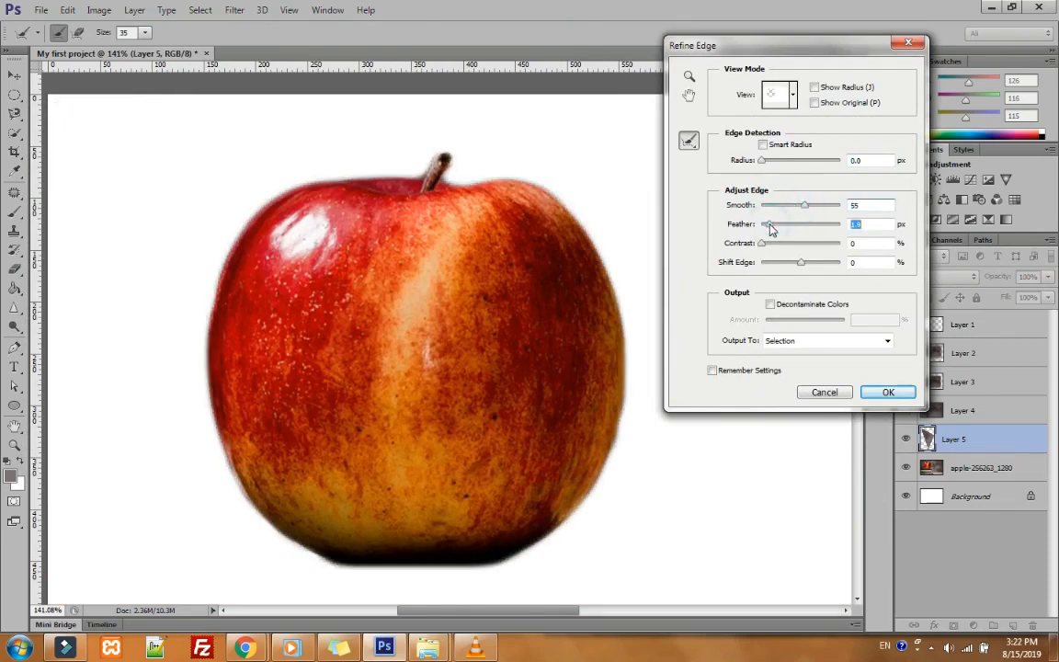
{"action": "left_click_drag", "start_coordinate": [761, 244], "coordinate": [796, 263]}
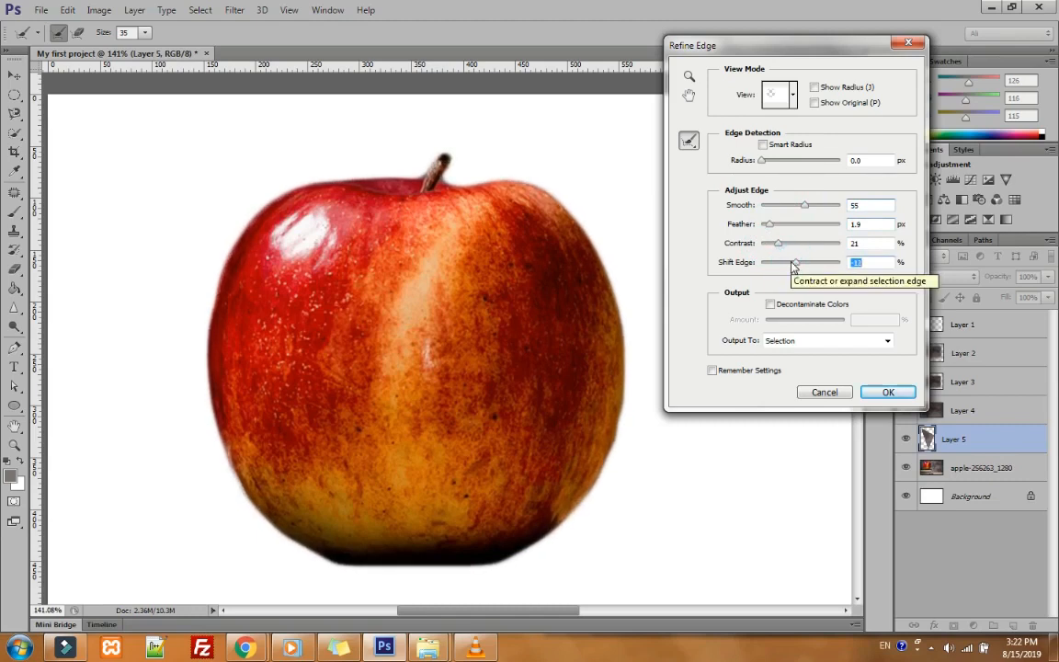
{"action": "left_click", "coordinate": [902, 395]}
{"action": "scroll", "coordinate": [525, 291], "scroll_direction": "down", "scroll_amount": 2}
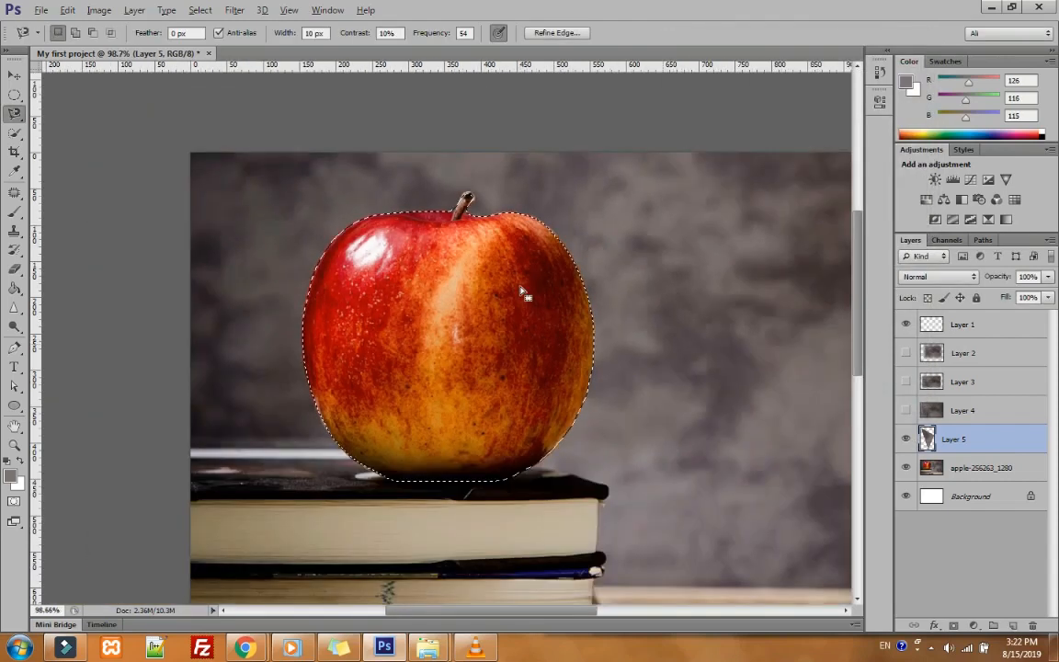
Step: Copy the selected apple from the apple-256263_1280 layer to a new layer and hide the original photo layer
{"action": "left_click", "coordinate": [942, 467]}
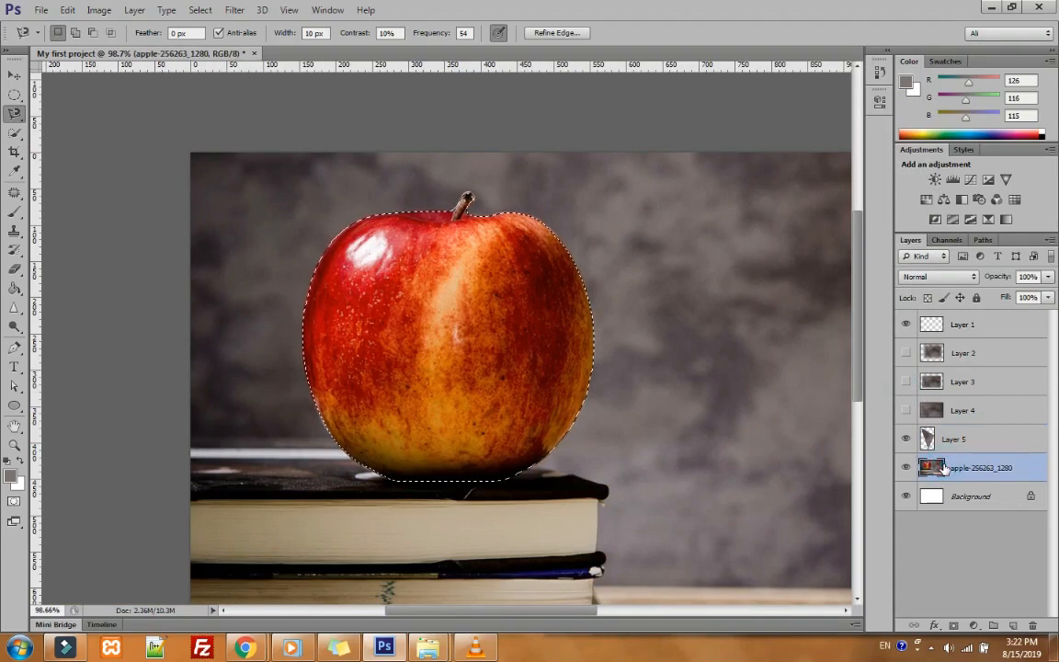
{"action": "key", "text": "ctrl+j"}
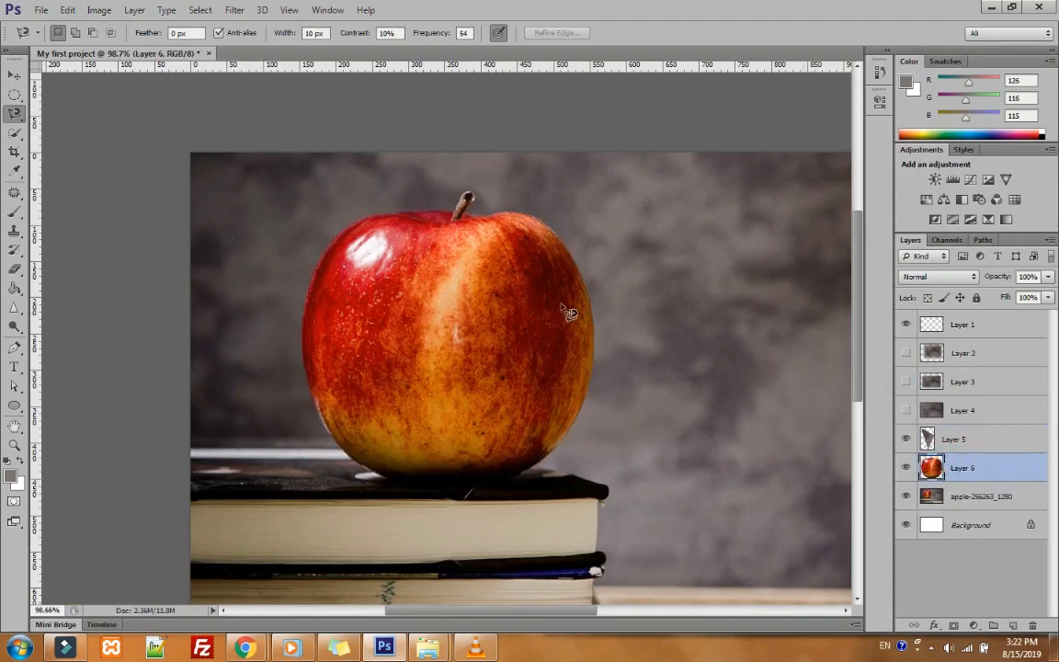
{"action": "left_click", "coordinate": [908, 499]}
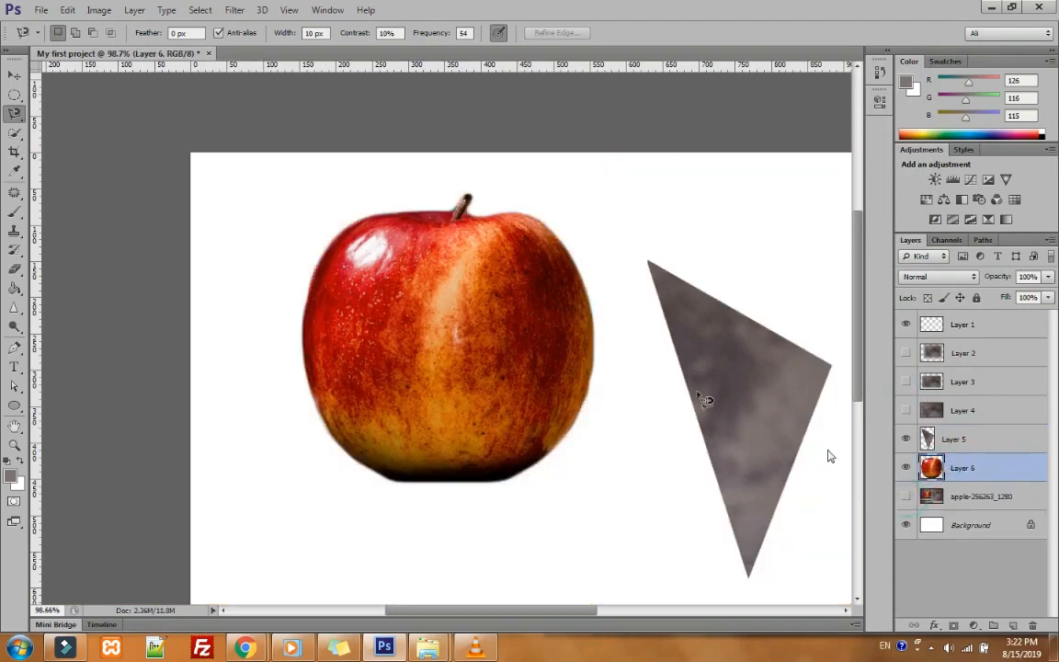
Step: Hide Layer 5 and move the cut-out apple slightly to the right on the white canvas
{"action": "left_click", "coordinate": [906, 441]}
{"action": "key", "text": "ctrl+0"}
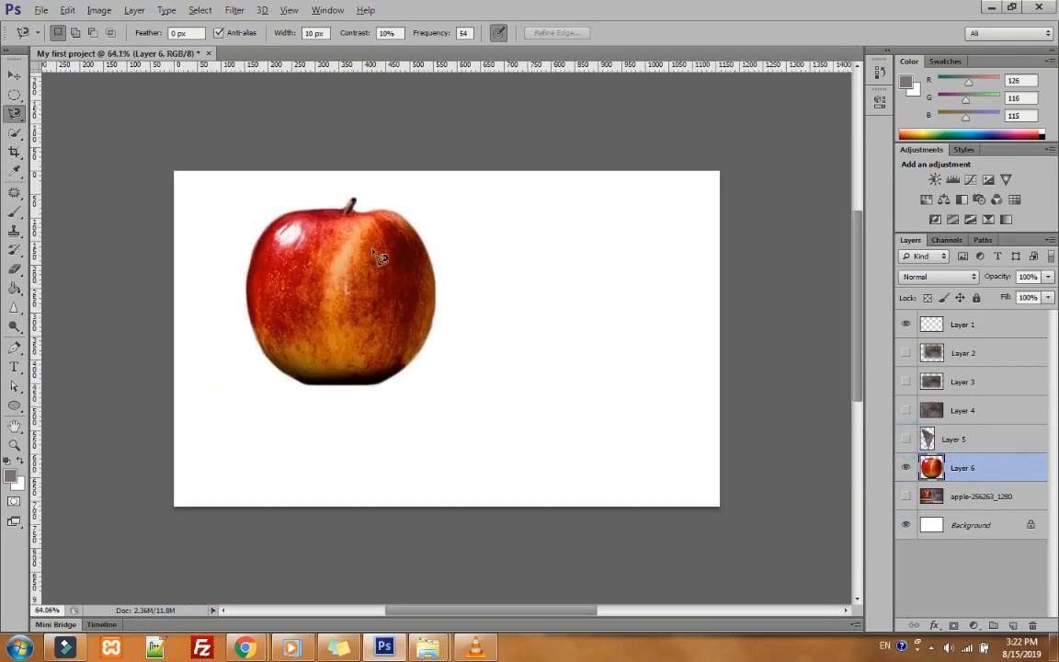
{"action": "left_click", "coordinate": [16, 76]}
{"action": "left_click_drag", "start_coordinate": [442, 296], "coordinate": [402, 324]}
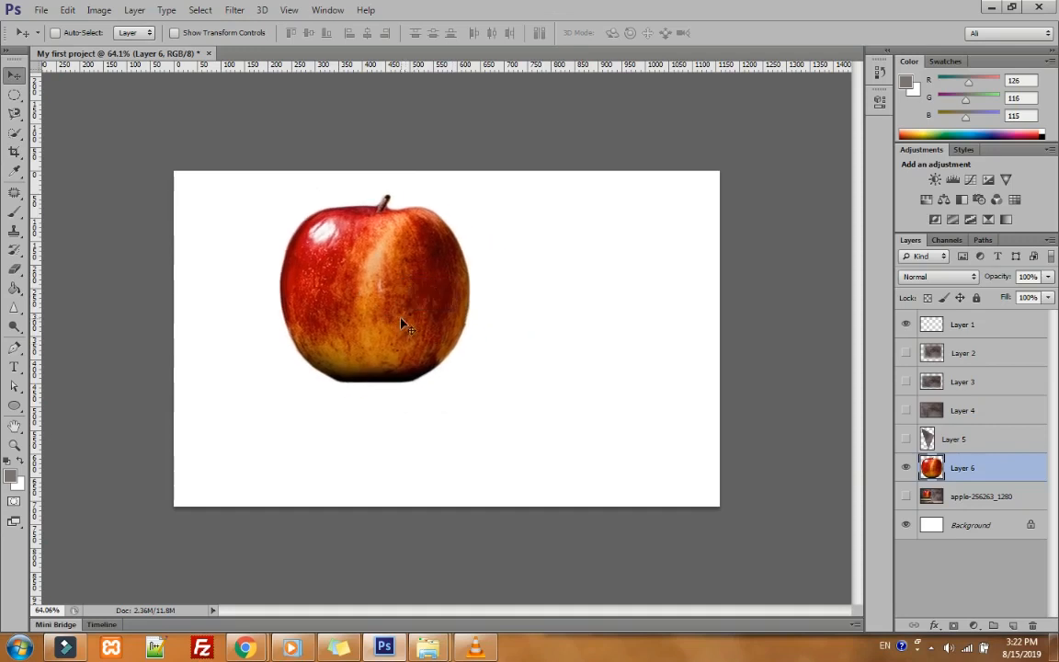
{"action": "left_click", "coordinate": [14, 113]}
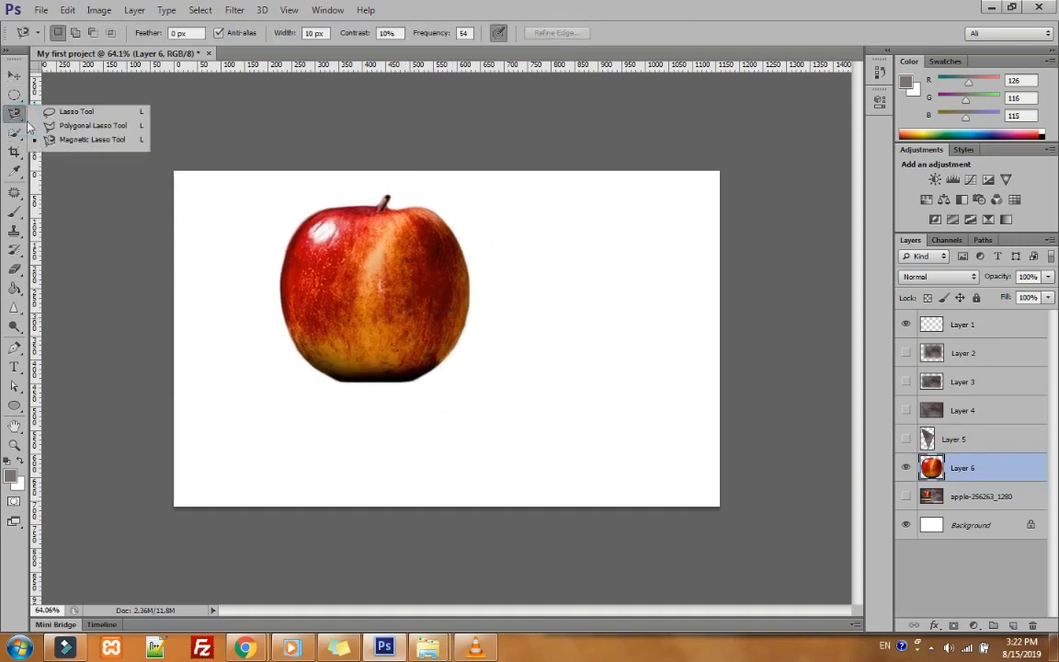
{"action": "left_click", "coordinate": [60, 140]}
{"action": "scroll", "coordinate": [294, 250], "scroll_direction": "up", "scroll_amount": 2}
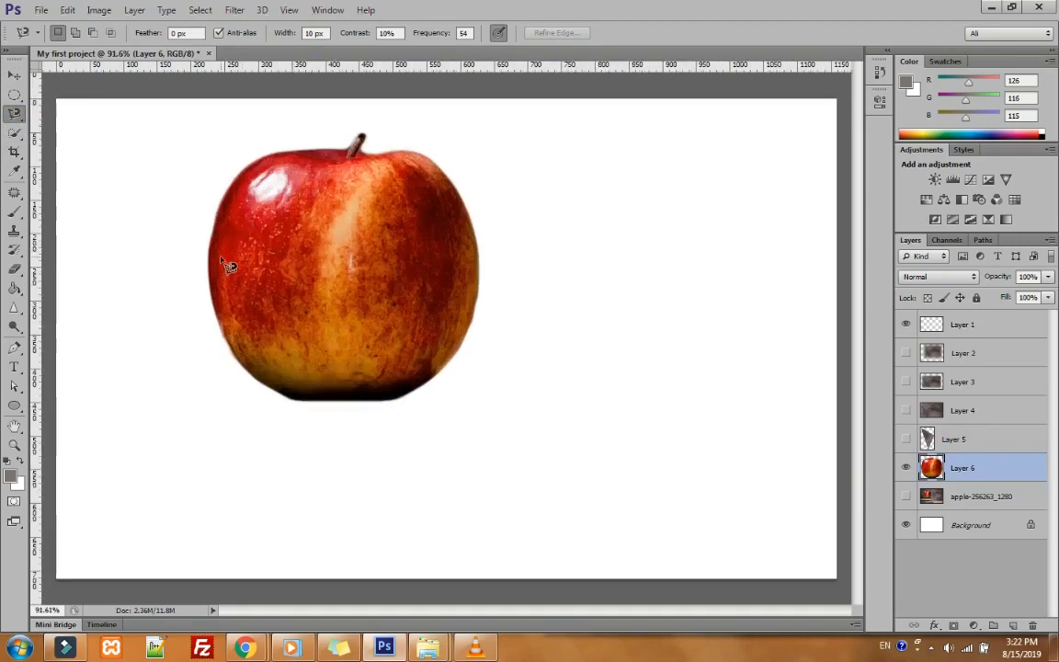
{"action": "scroll", "coordinate": [224, 265], "scroll_direction": "up", "scroll_amount": 2}
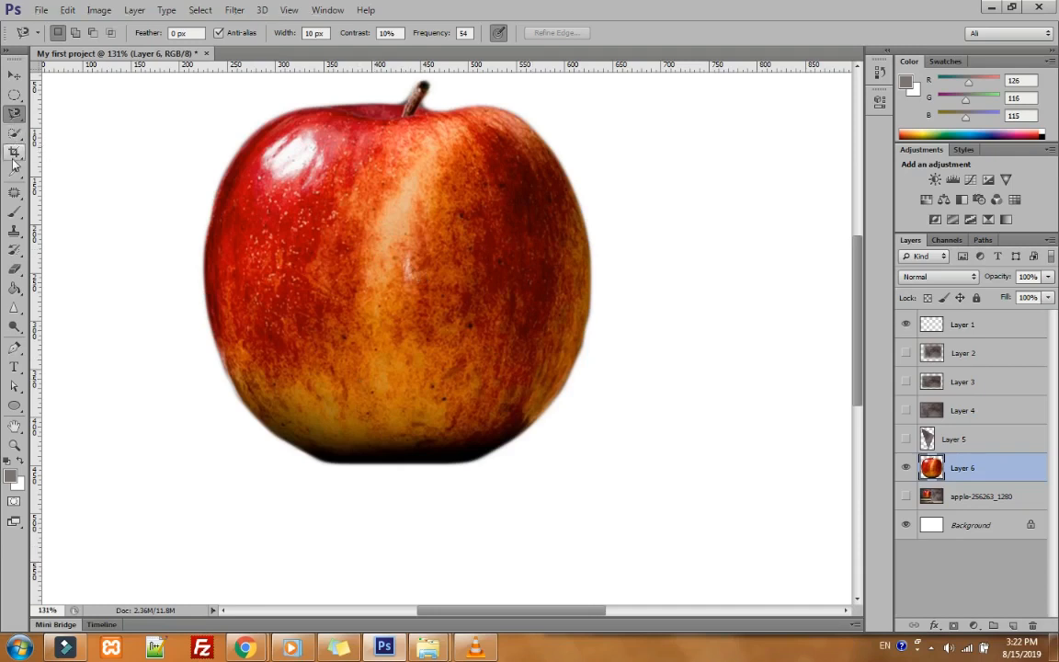
{"action": "scroll", "coordinate": [237, 260], "scroll_direction": "down", "scroll_amount": 2}
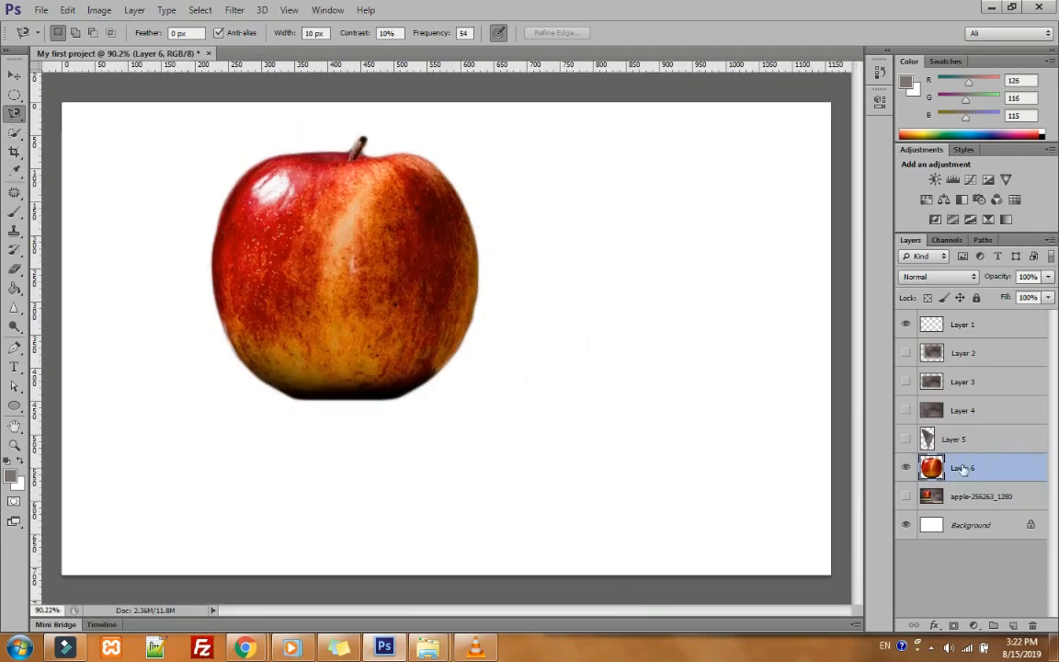
Step: With Layer 6 hidden and Layer 5 shown, select Layer 6's transparent surroundings of the apple using the Magic Wand Tool at Tolerance 32
{"action": "left_click", "coordinate": [906, 467]}
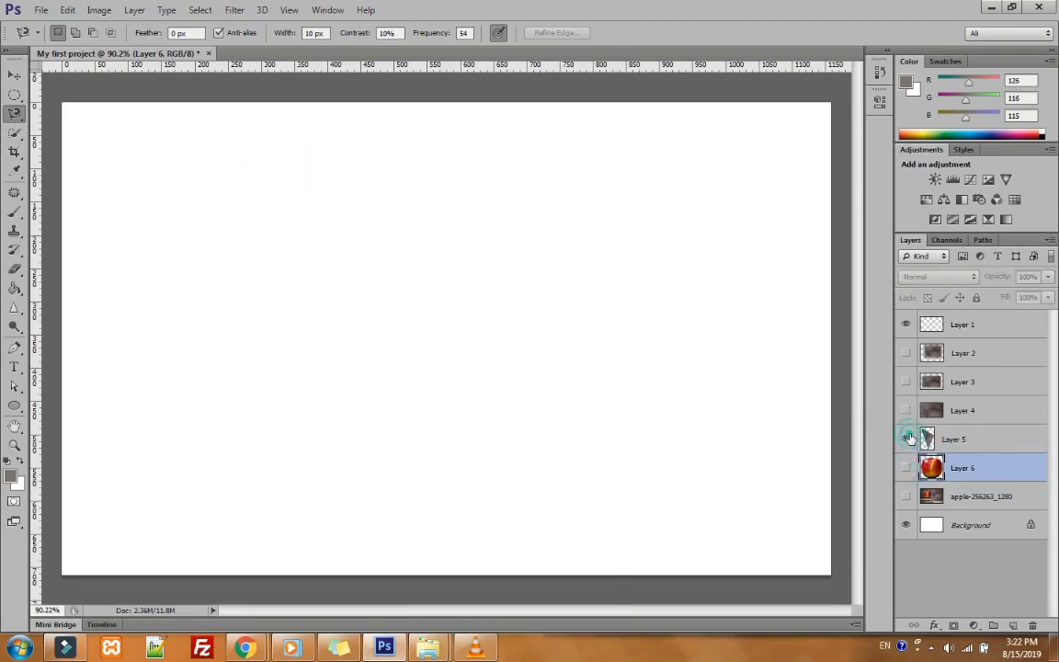
{"action": "left_click", "coordinate": [907, 439]}
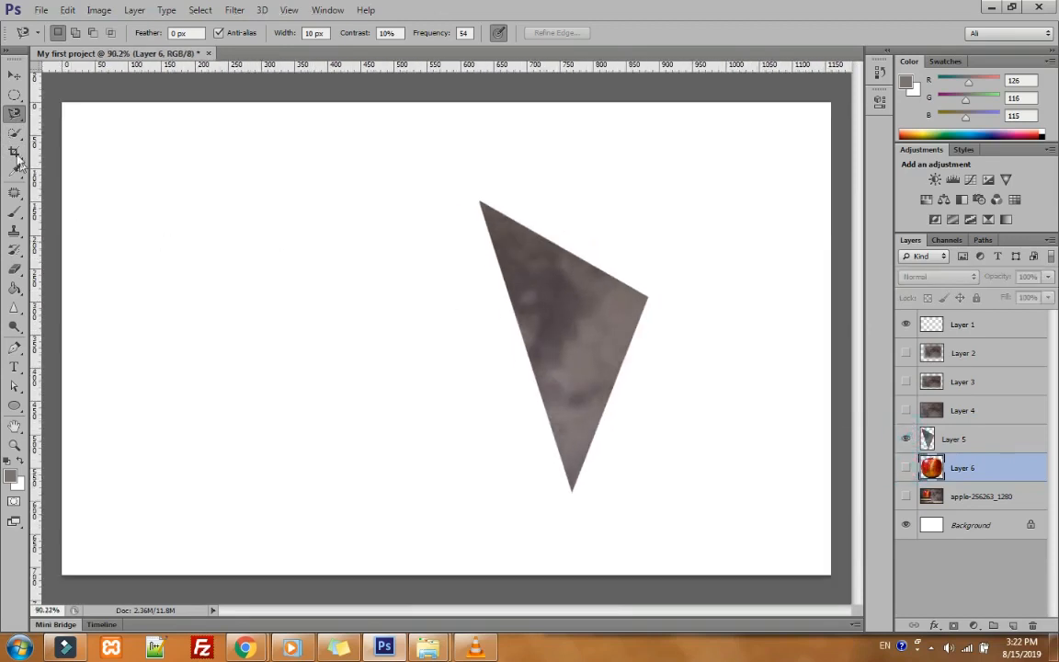
{"action": "left_click", "coordinate": [21, 138]}
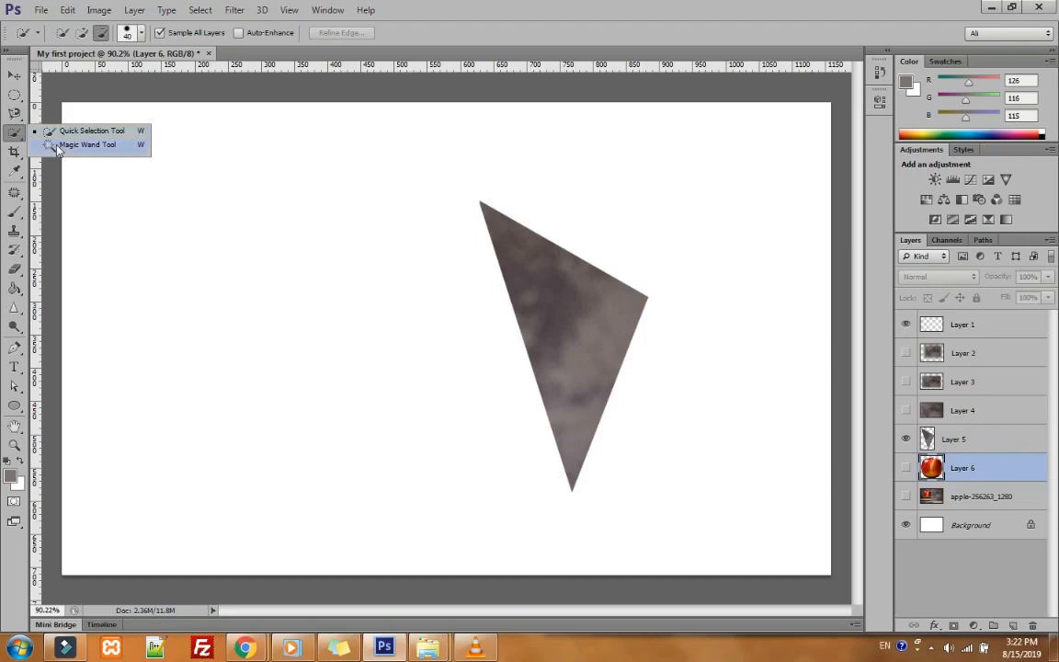
{"action": "left_click", "coordinate": [57, 145]}
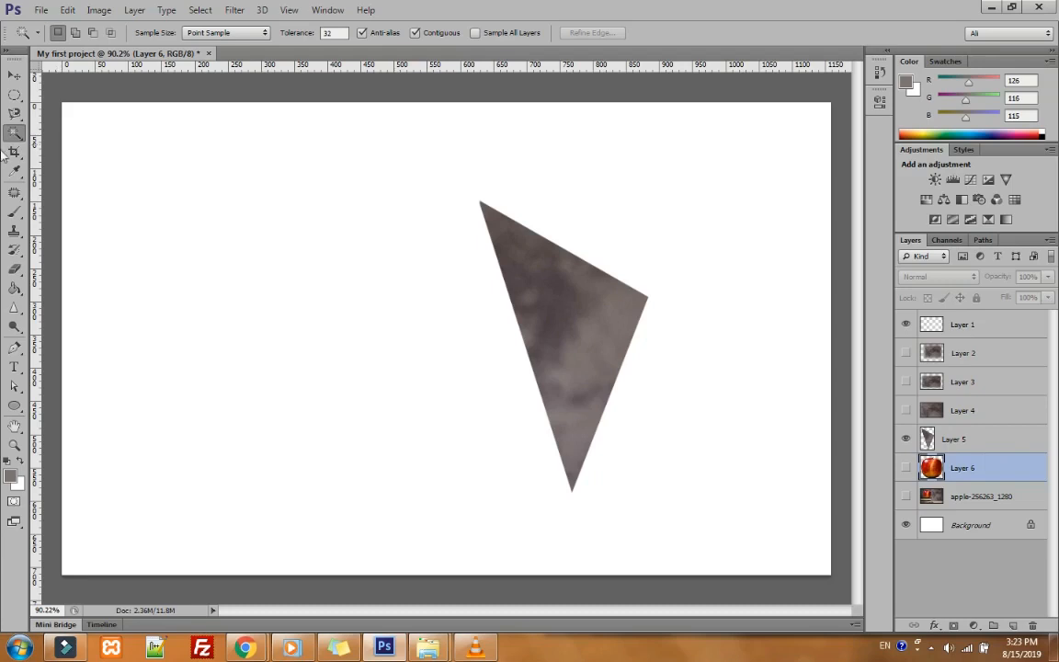
{"action": "left_click", "coordinate": [157, 148]}
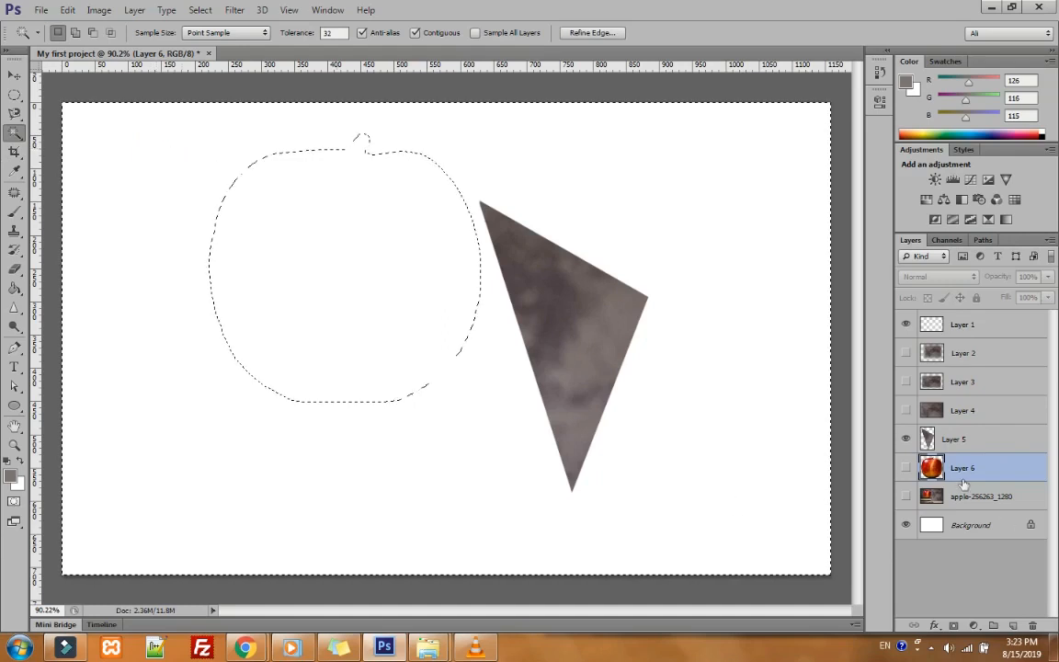
Step: Show Layer 6 again, hide Layer 5 and clear the selection
{"action": "left_click", "coordinate": [906, 468]}
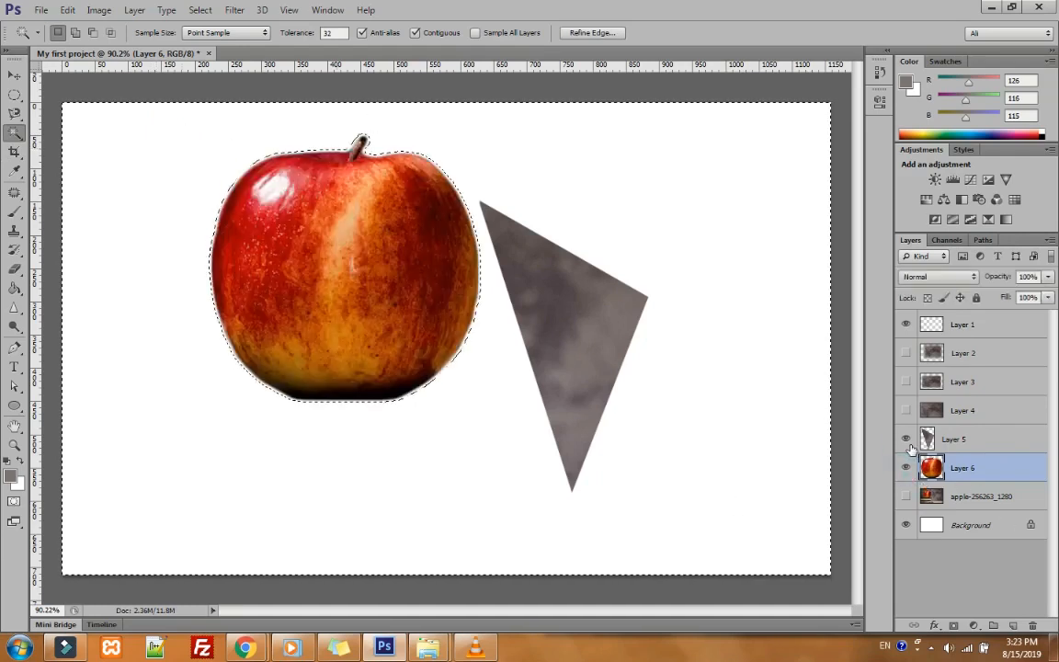
{"action": "left_click", "coordinate": [908, 440]}
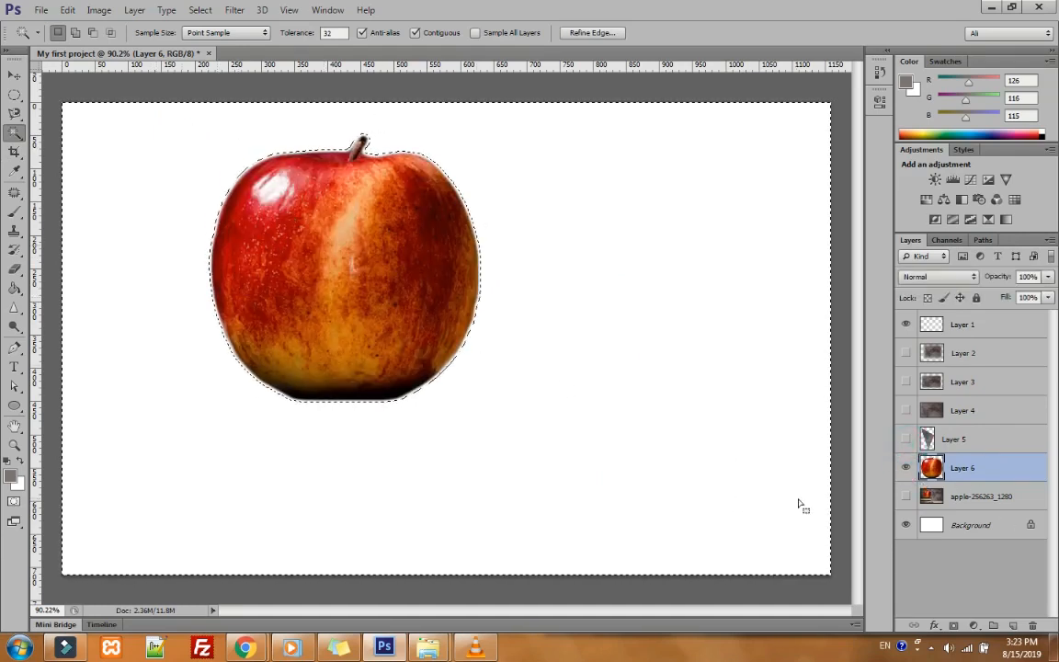
{"action": "key", "text": "ctrl+d"}
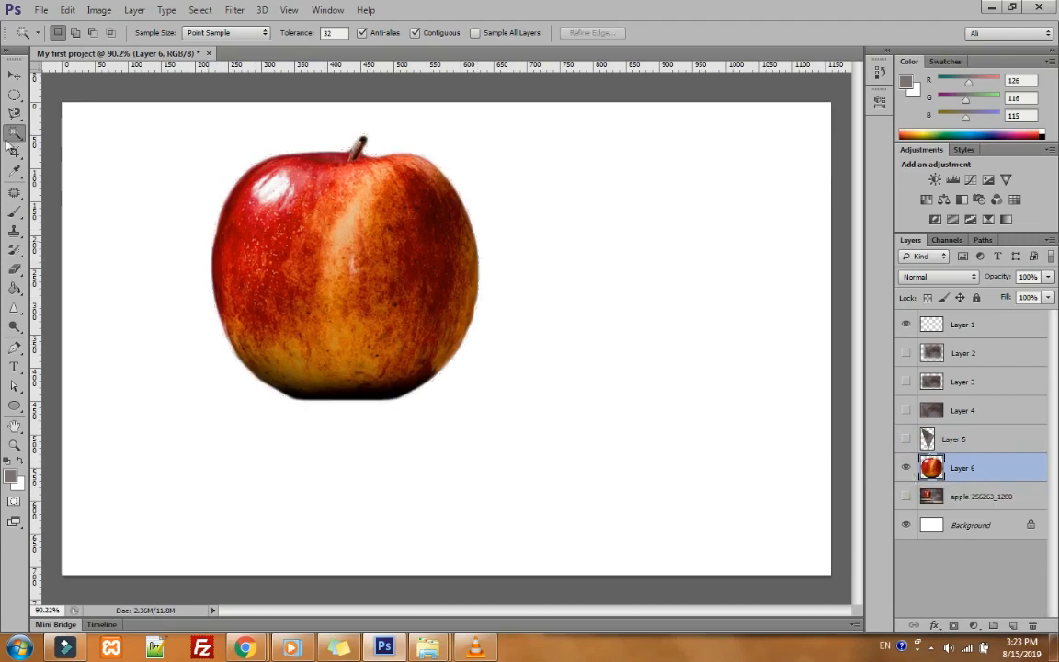
Step: Select the empty area around the visible apple on Layer 6 with the Magic Wand Tool
{"action": "left_click", "coordinate": [136, 175]}
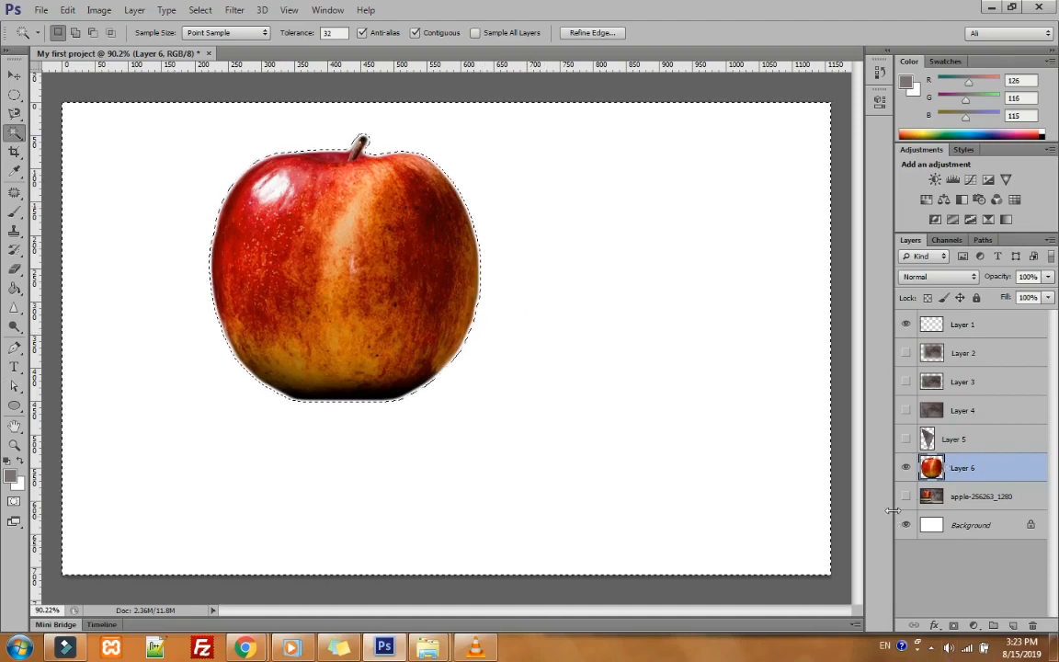
{"action": "left_click", "coordinate": [906, 468]}
{"action": "left_click", "coordinate": [907, 468]}
Step: Fill the selected area around the apple with a bright red Solid Color layer and merge it down into Layer 6
{"action": "left_click", "coordinate": [973, 626]}
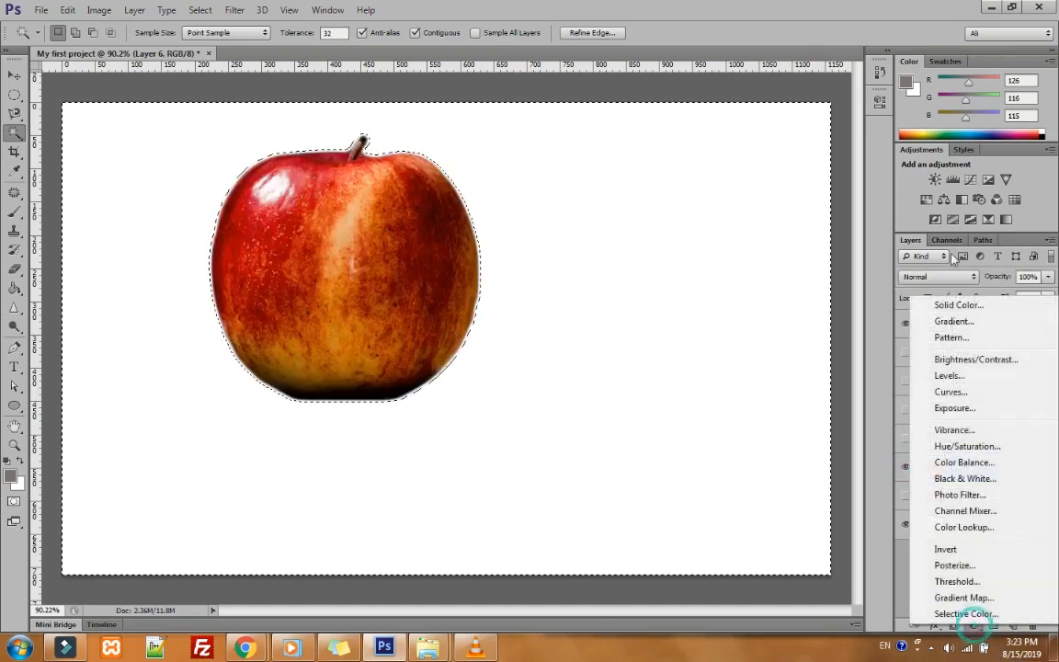
{"action": "left_click", "coordinate": [948, 304]}
{"action": "left_click_drag", "start_coordinate": [587, 215], "coordinate": [668, 130]}
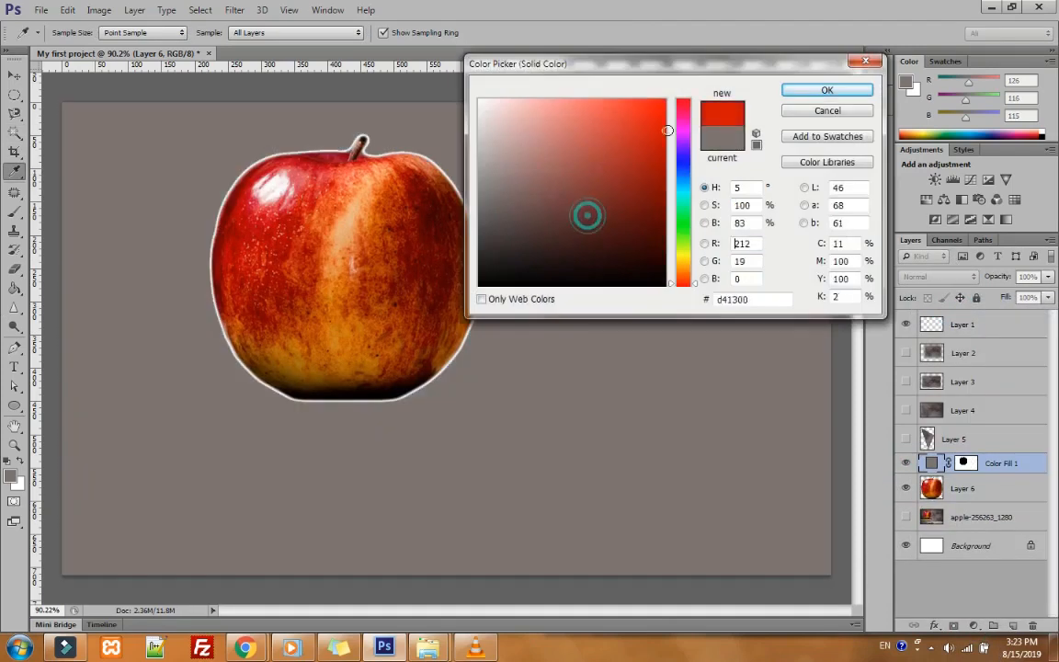
{"action": "left_click", "coordinate": [787, 90]}
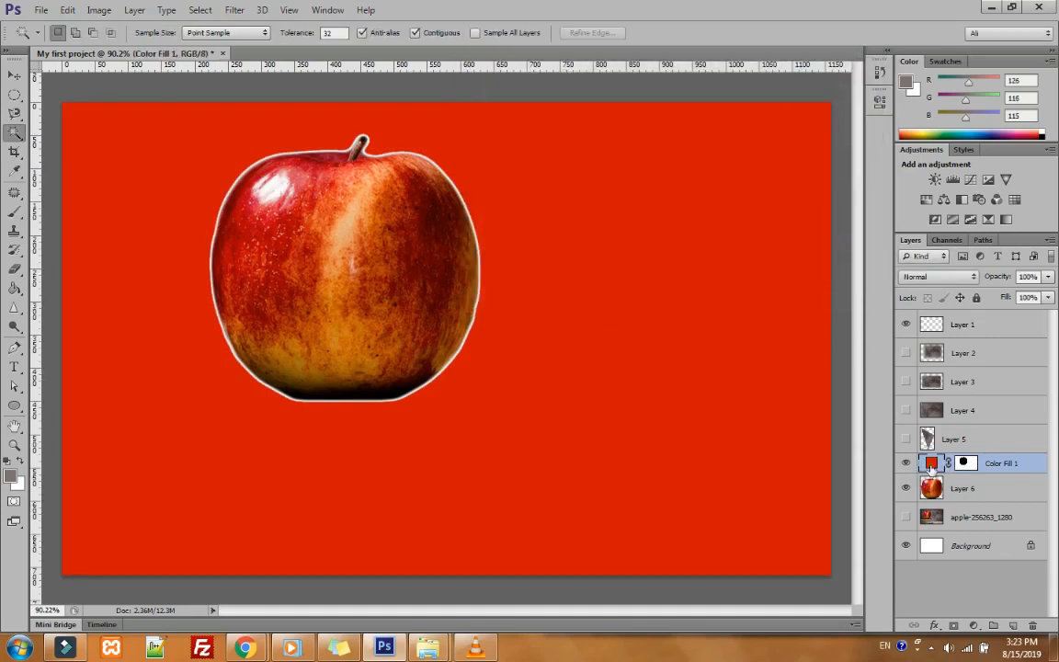
{"action": "key", "text": "ctrl+e"}
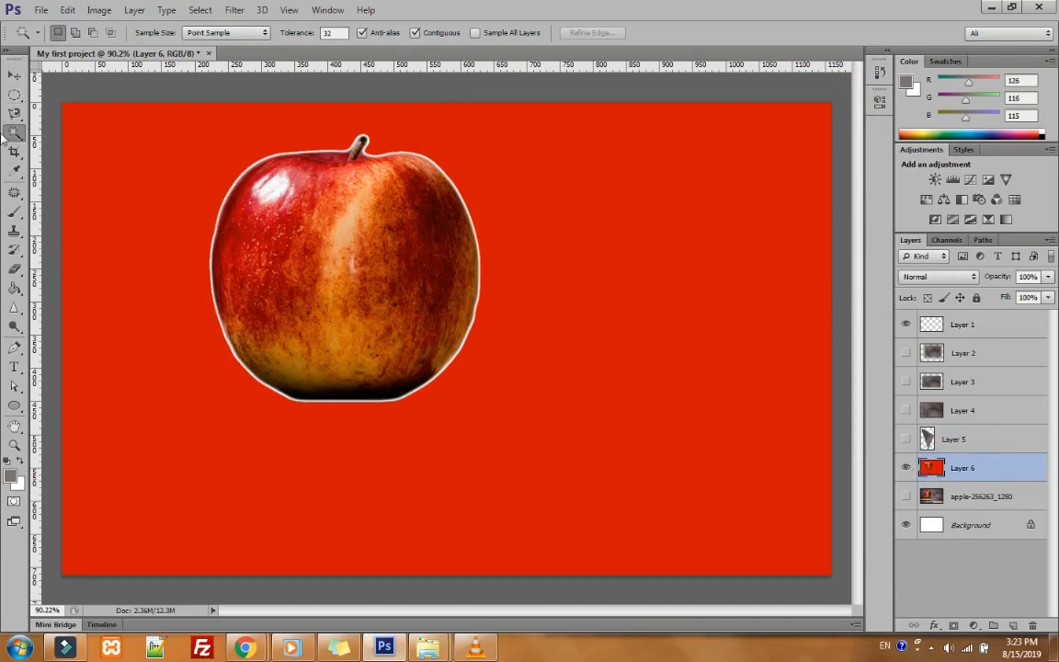
Step: Select the red background with the Magic Wand Tool, inspect the selection along the apple's edge, and deselect it
{"action": "left_click", "coordinate": [104, 199]}
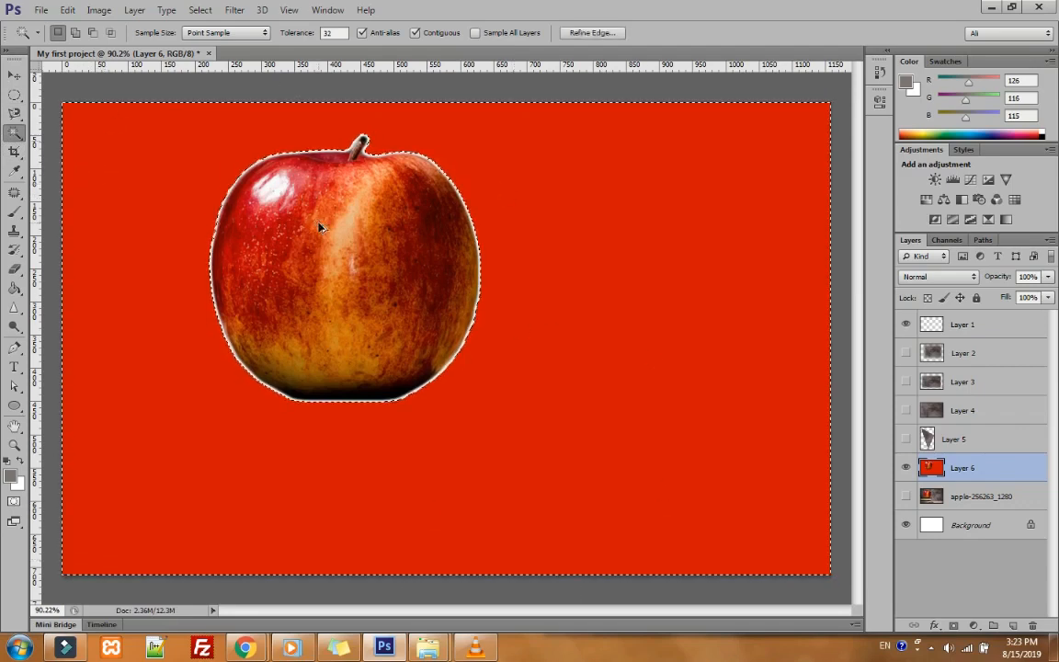
{"action": "scroll", "coordinate": [319, 223], "scroll_direction": "up", "scroll_amount": 4}
{"action": "scroll", "coordinate": [276, 327], "scroll_direction": "down", "scroll_amount": 4}
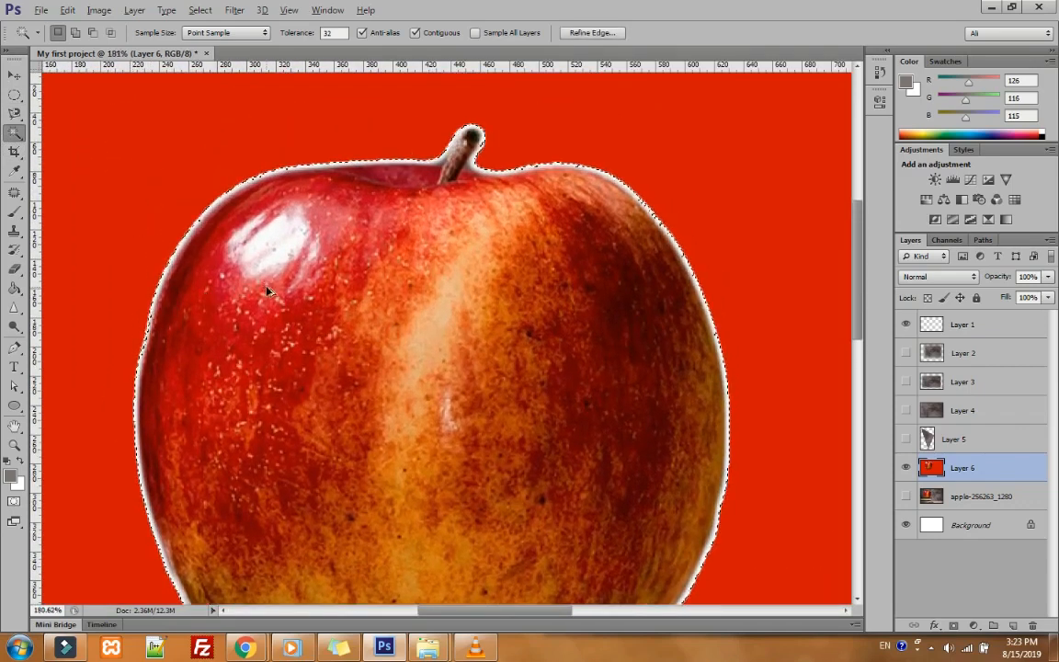
{"action": "scroll", "coordinate": [283, 335], "scroll_direction": "down", "scroll_amount": 1}
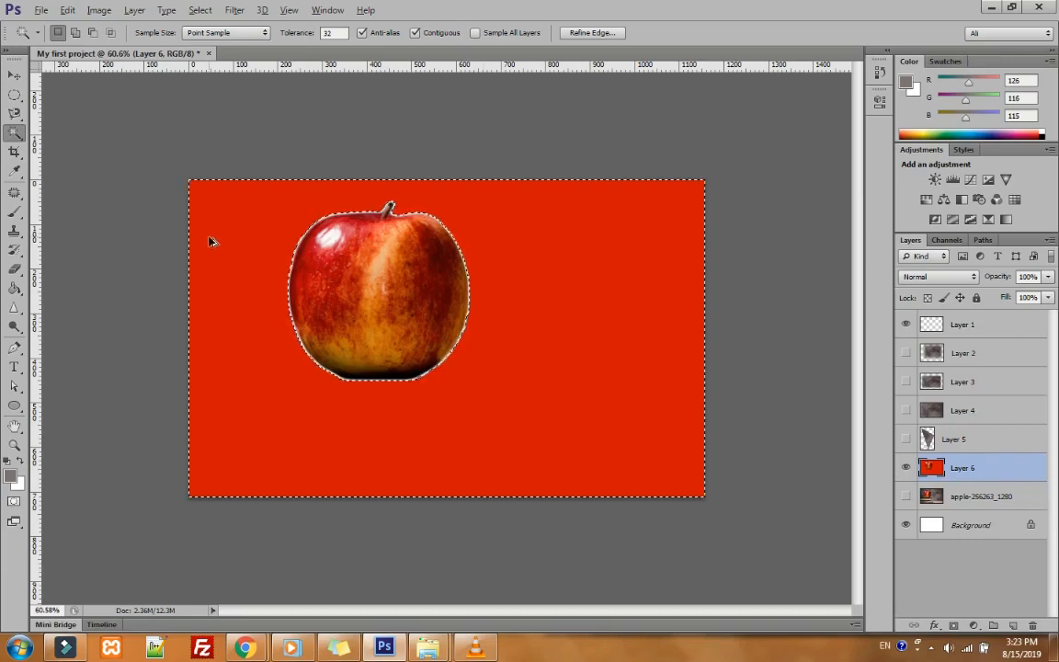
{"action": "scroll", "coordinate": [210, 244], "scroll_direction": "up", "scroll_amount": 2}
{"action": "key", "text": "ctrl+d"}
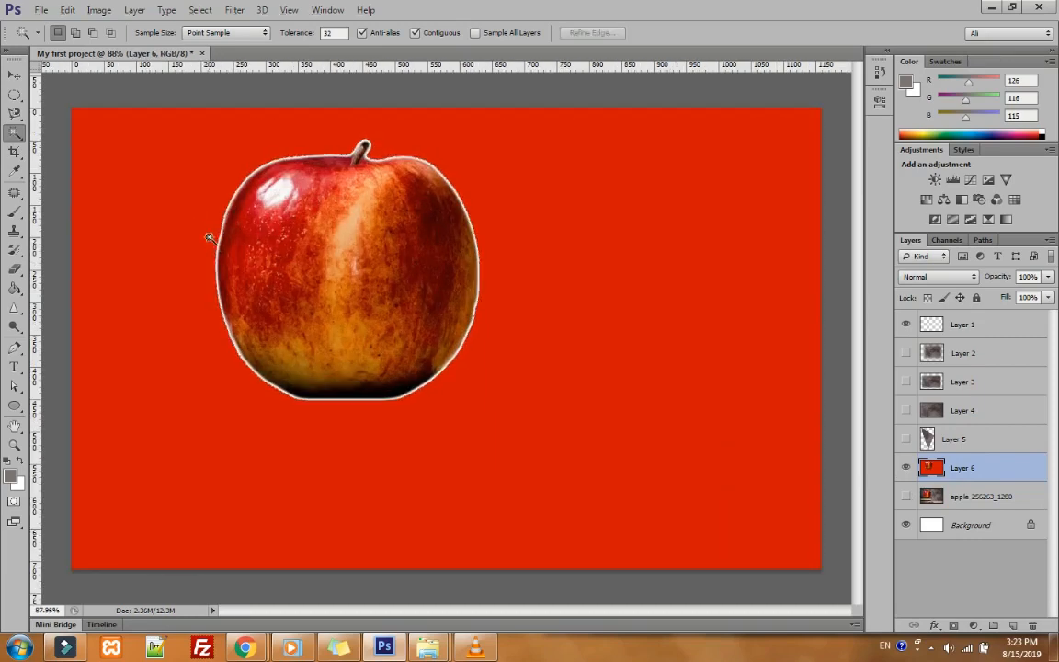
Step: Select the whole apple, including its stem, by brushing over it with the Quick Selection Tool
{"action": "right_click", "coordinate": [15, 136]}
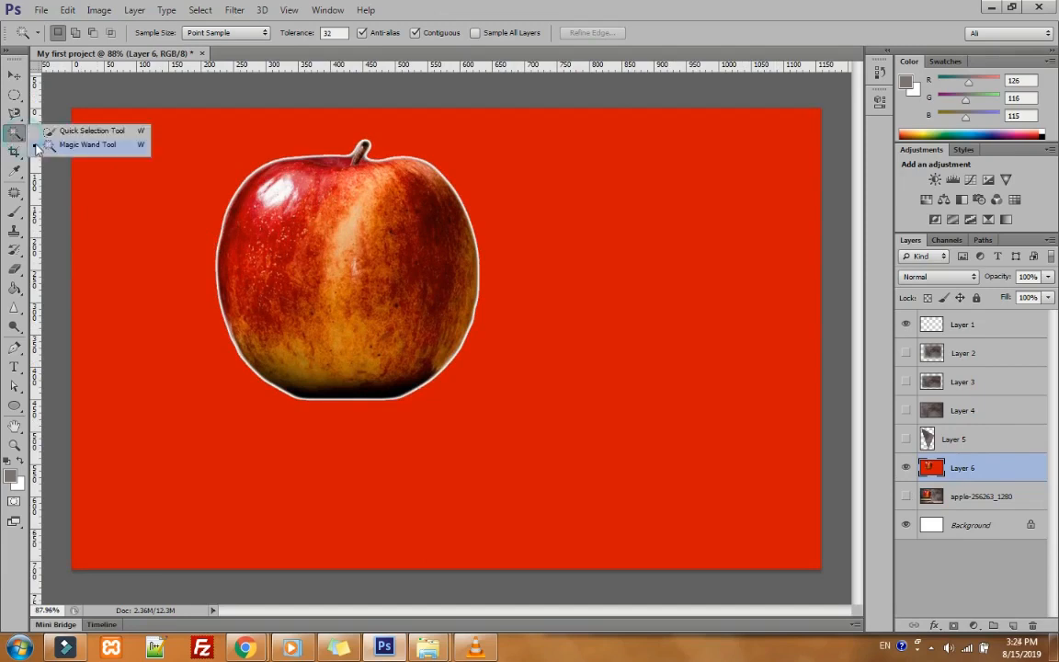
{"action": "left_click", "coordinate": [74, 130]}
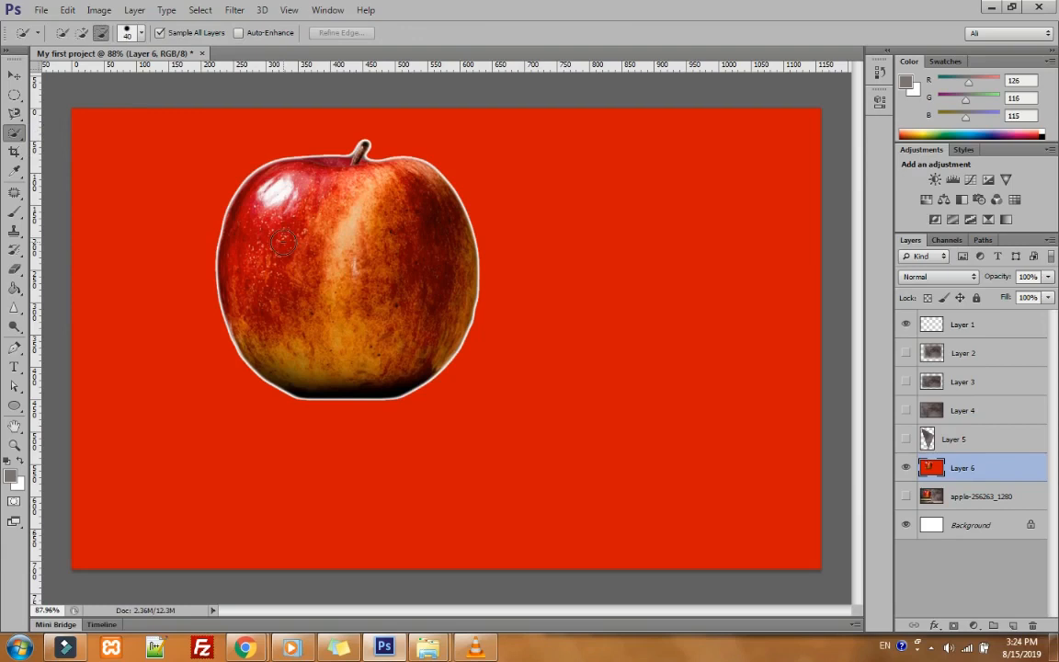
{"action": "scroll", "coordinate": [285, 246], "scroll_direction": "up", "scroll_amount": 3, "text": "alt"}
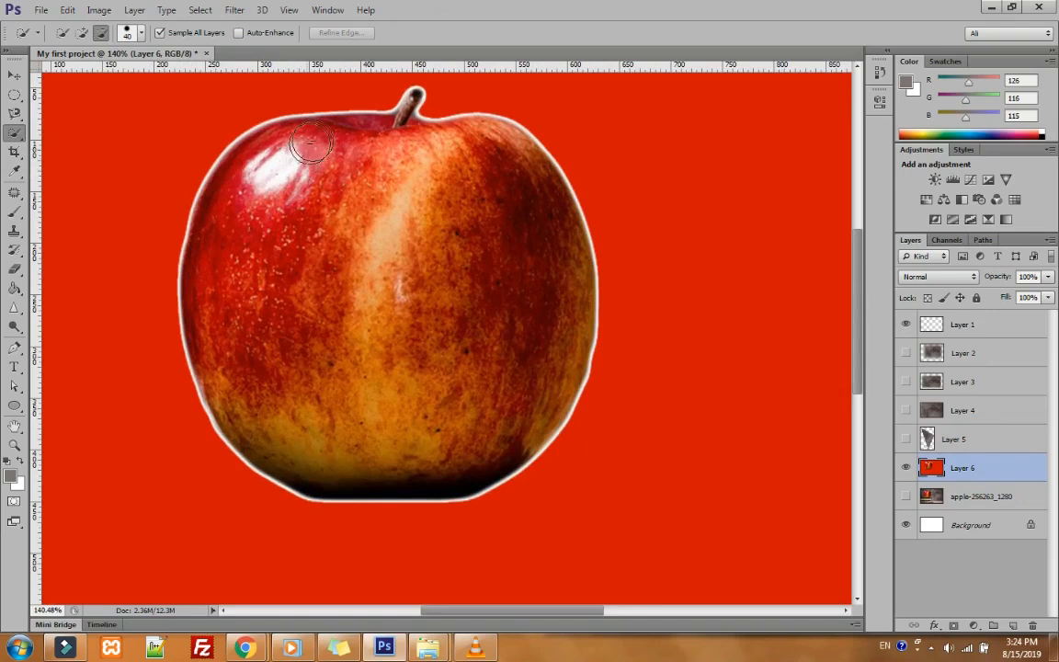
{"action": "mouse_move", "coordinate": [312, 139]}
{"action": "left_mouse_down"}
{"action": "mouse_move", "coordinate": [272, 133]}
{"action": "mouse_move", "coordinate": [245, 149]}
{"action": "mouse_move", "coordinate": [263, 176]}
{"action": "mouse_move", "coordinate": [226, 168]}
{"action": "mouse_move", "coordinate": [210, 189]}
{"action": "mouse_move", "coordinate": [241, 228]}
{"action": "mouse_move", "coordinate": [220, 269]}
{"action": "mouse_move", "coordinate": [253, 348]}
{"action": "mouse_move", "coordinate": [322, 372]}
{"action": "mouse_move", "coordinate": [347, 403]}
{"action": "left_mouse_up"}
Step: Subtract a patch over the apple's upper-left shoulder and white highlight from the selection with the Quick Selection Tool
{"action": "scroll", "coordinate": [346, 403], "scroll_direction": "down", "scroll_amount": 8}
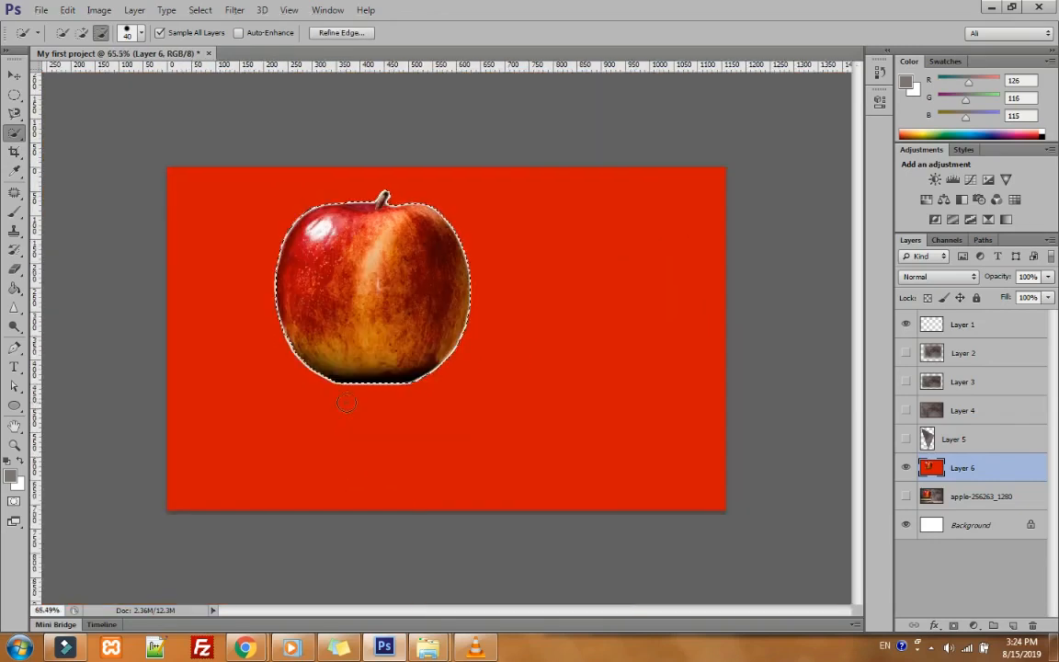
{"action": "scroll", "coordinate": [346, 403], "scroll_direction": "up", "scroll_amount": 6}
{"action": "scroll", "coordinate": [288, 268], "scroll_direction": "up", "scroll_amount": 3}
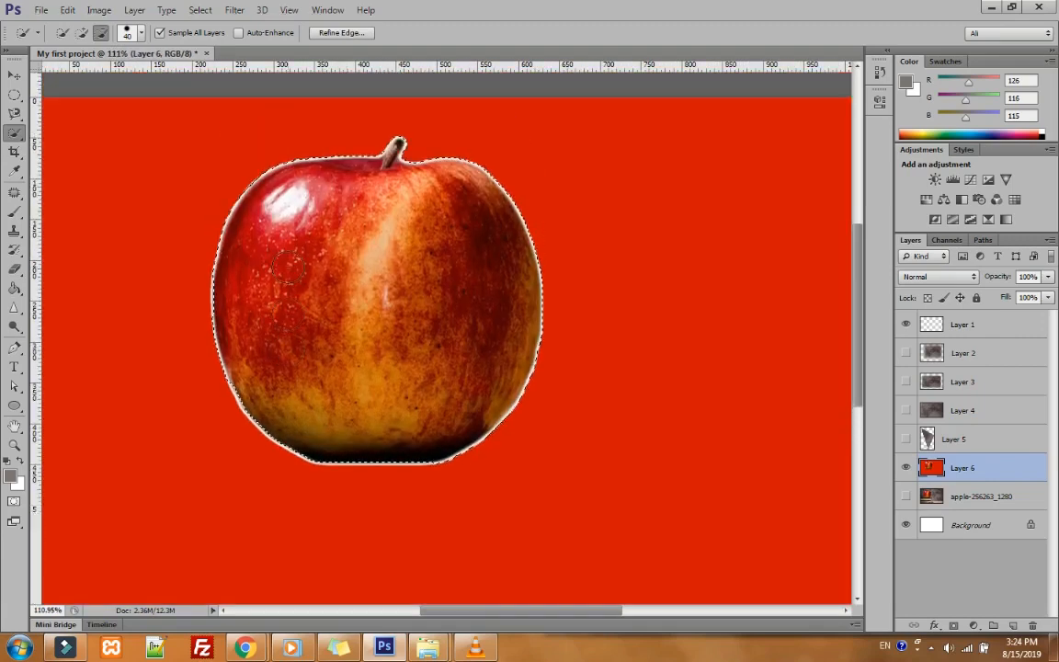
{"action": "scroll", "coordinate": [288, 265], "scroll_direction": "down", "scroll_amount": 3}
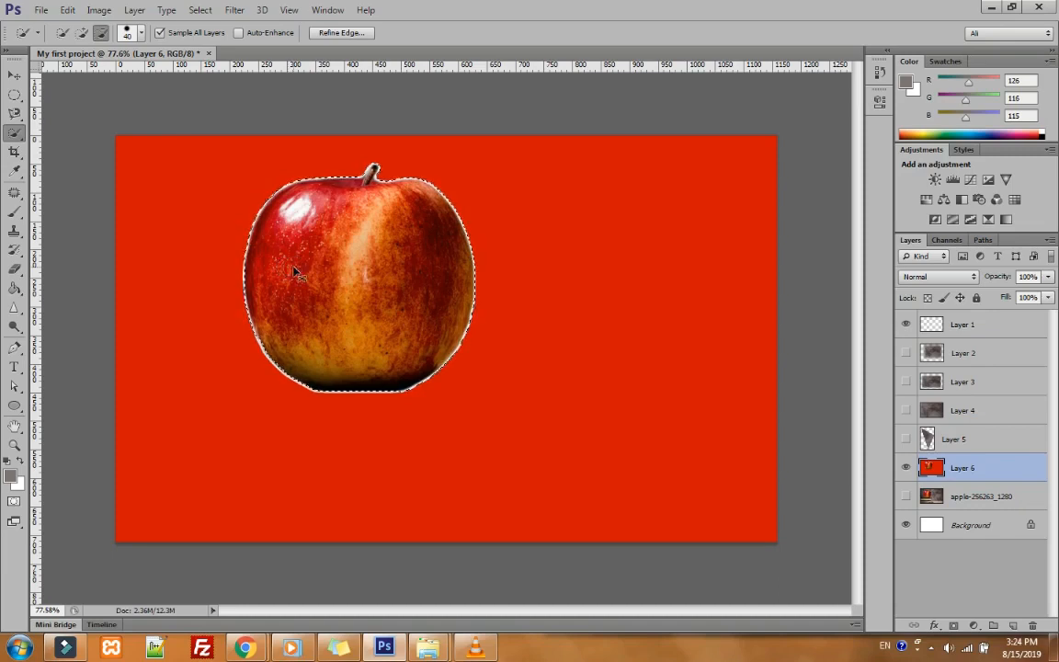
{"action": "scroll", "coordinate": [300, 274], "scroll_direction": "up", "scroll_amount": 5}
{"action": "scroll", "coordinate": [399, 150], "scroll_direction": "down", "scroll_amount": 6}
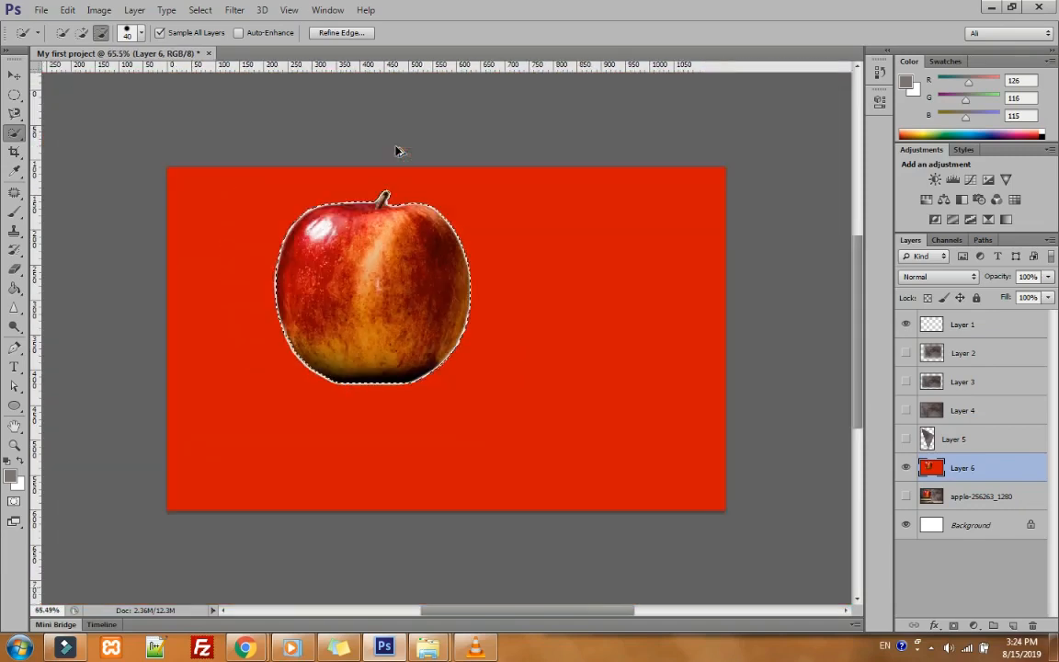
{"action": "scroll", "coordinate": [294, 193], "scroll_direction": "up", "scroll_amount": 4}
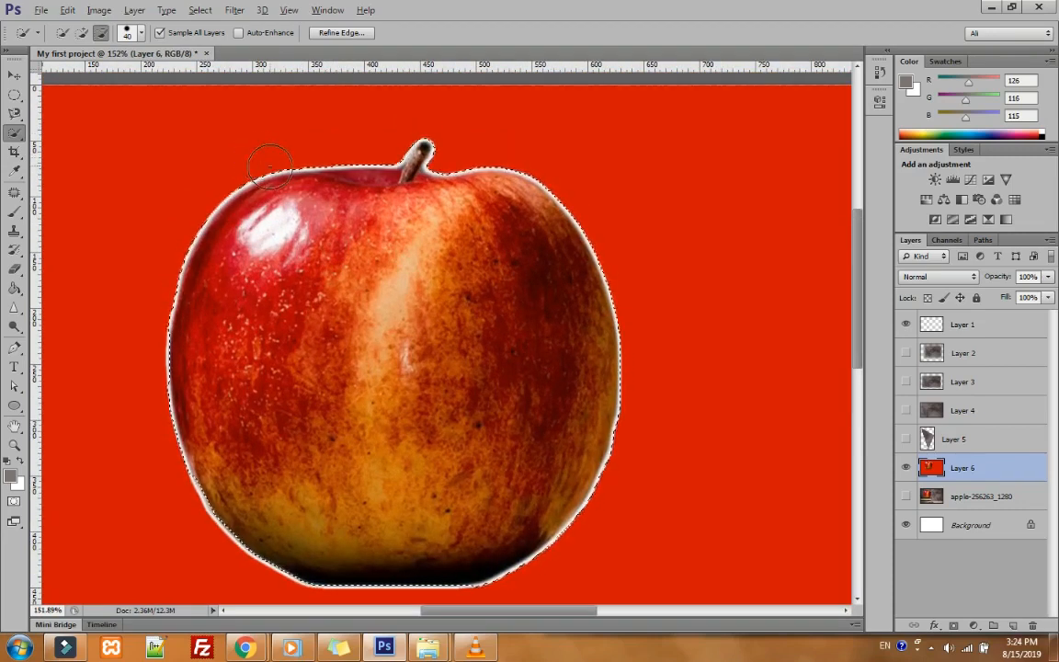
{"action": "mouse_move", "coordinate": [264, 161]}
{"action": "left_mouse_down"}
{"action": "mouse_move", "coordinate": [253, 241]}
{"action": "mouse_move", "coordinate": [198, 318]}
{"action": "left_mouse_up"}
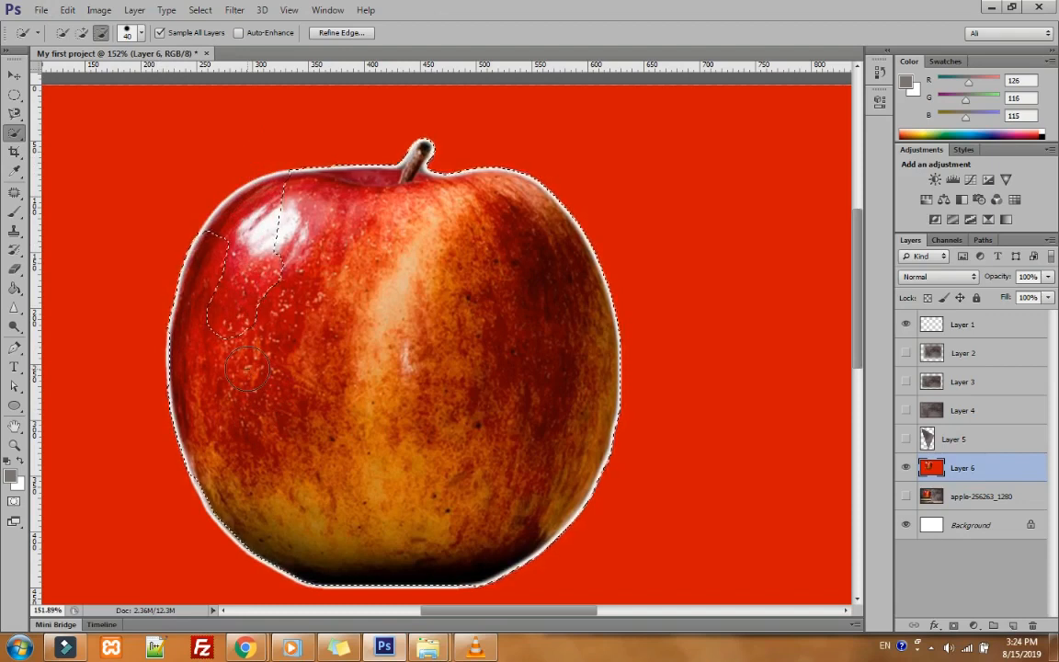
Step: Add the subtracted patch over the apple's upper-left shoulder and white highlight back to the selection with the Quick Selection Tool
{"action": "key", "text": "shift"}
{"action": "mouse_move", "coordinate": [236, 316]}
{"action": "left_mouse_down"}
{"action": "mouse_move", "coordinate": [198, 292]}
{"action": "mouse_move", "coordinate": [212, 295]}
{"action": "mouse_move", "coordinate": [236, 246]}
{"action": "mouse_move", "coordinate": [210, 299]}
{"action": "mouse_move", "coordinate": [260, 328]}
{"action": "left_mouse_up"}
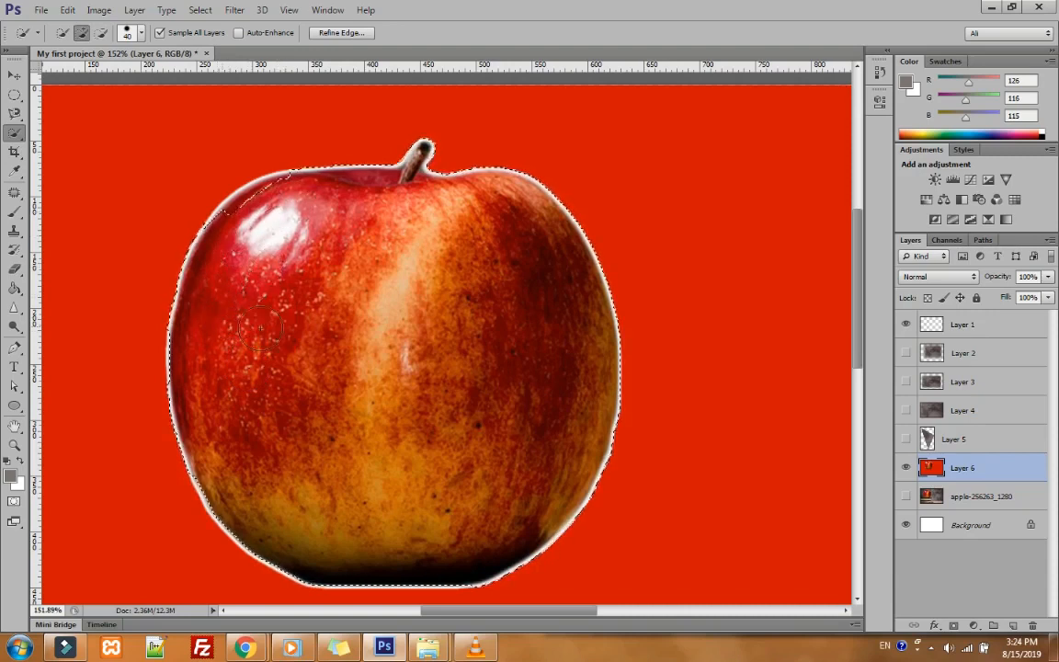
{"action": "scroll", "coordinate": [262, 326], "scroll_direction": "down", "scroll_amount": 8}
{"action": "scroll", "coordinate": [358, 234], "scroll_direction": "up", "scroll_amount": 12}
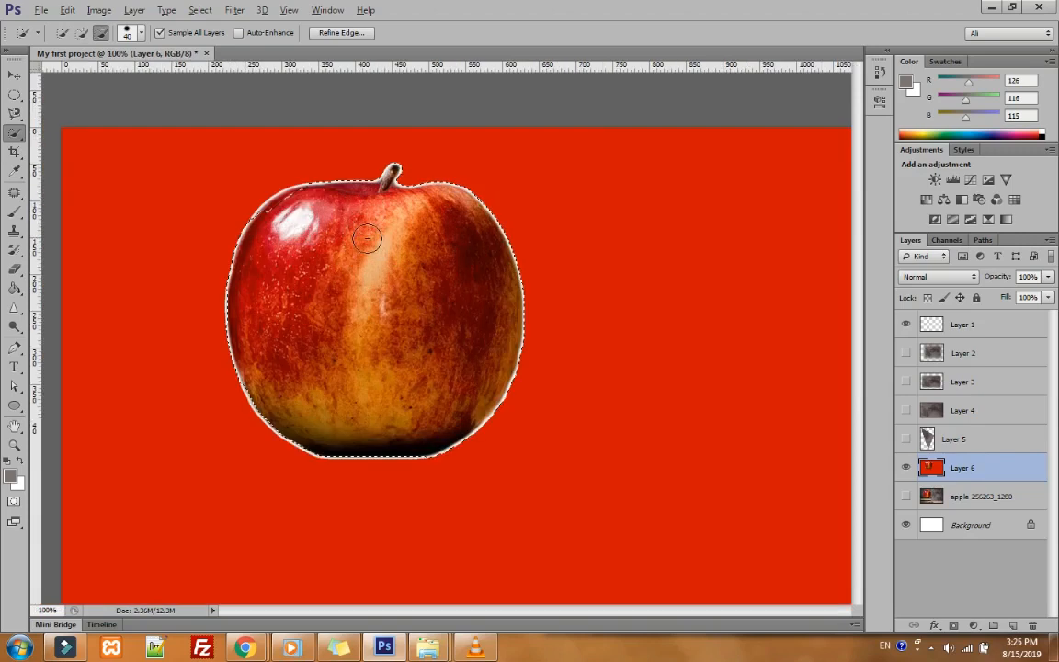
{"action": "mouse_move", "coordinate": [193, 163]}
{"action": "left_mouse_down"}
{"action": "mouse_move", "coordinate": [165, 146]}
{"action": "mouse_move", "coordinate": [123, 170]}
{"action": "left_mouse_up"}
{"action": "scroll", "coordinate": [107, 190], "scroll_direction": "down", "scroll_amount": 4}
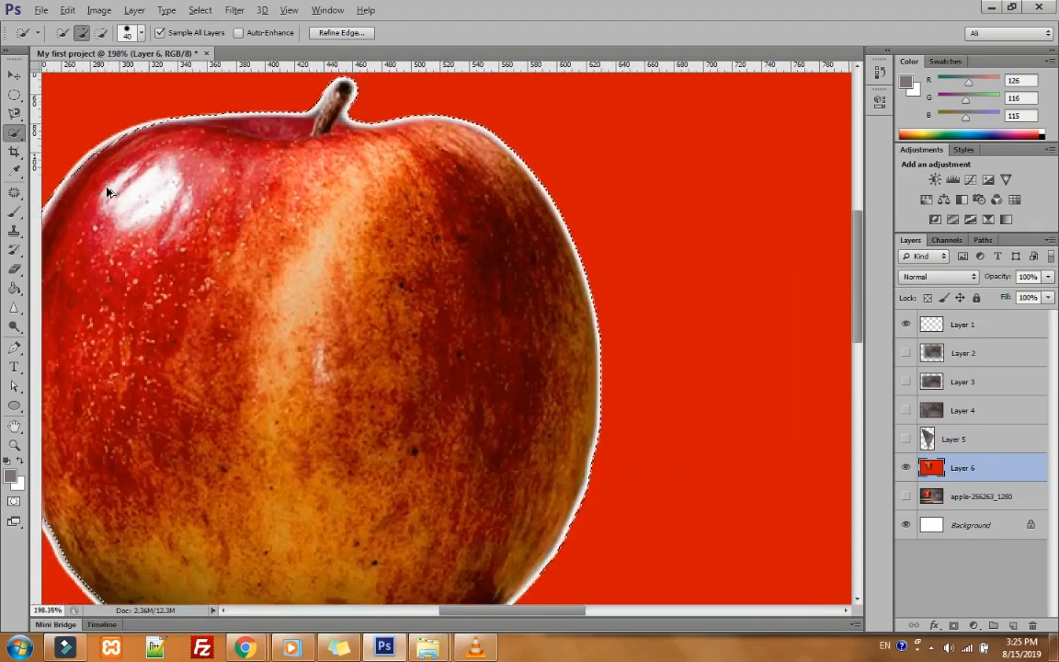
{"action": "scroll", "coordinate": [106, 189], "scroll_direction": "down", "scroll_amount": 4}
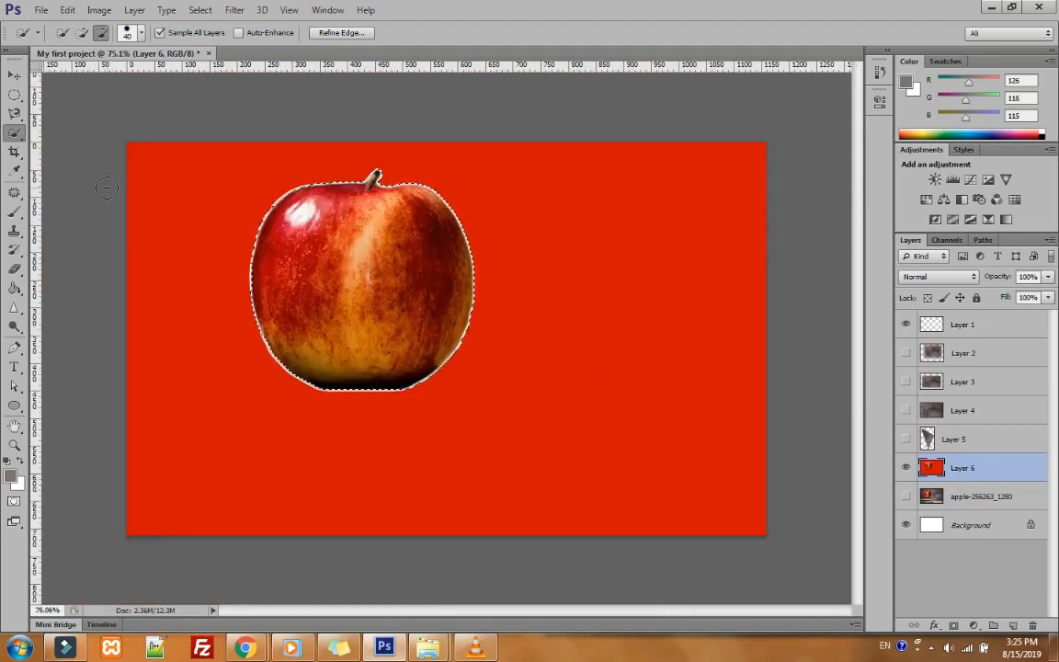
{"action": "left_click", "coordinate": [14, 95]}
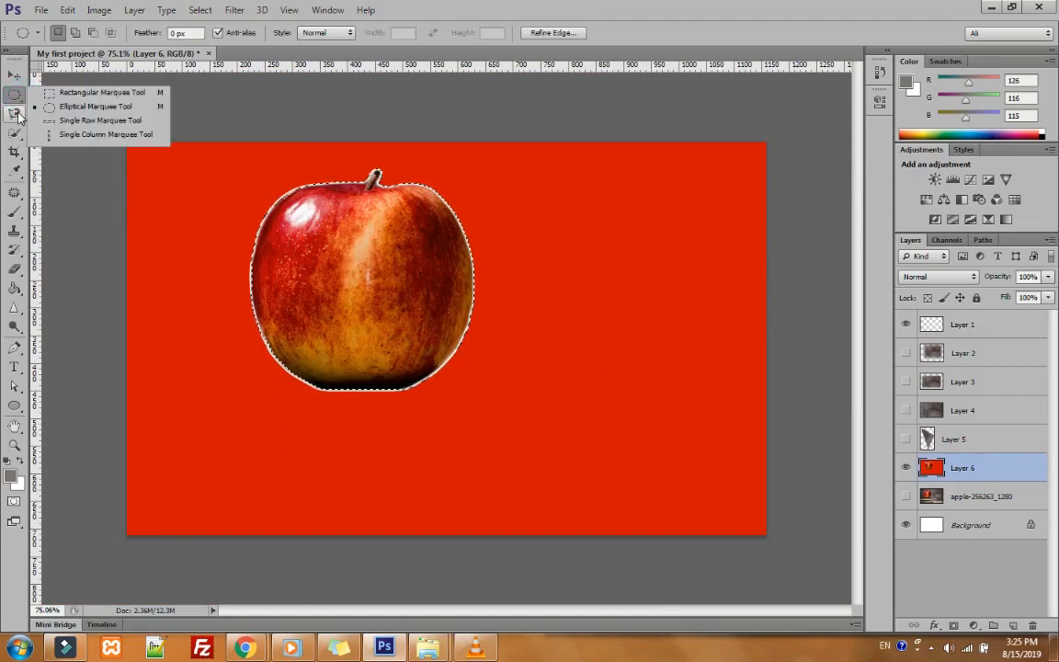
{"action": "left_click", "coordinate": [18, 116]}
{"action": "left_click", "coordinate": [18, 134]}
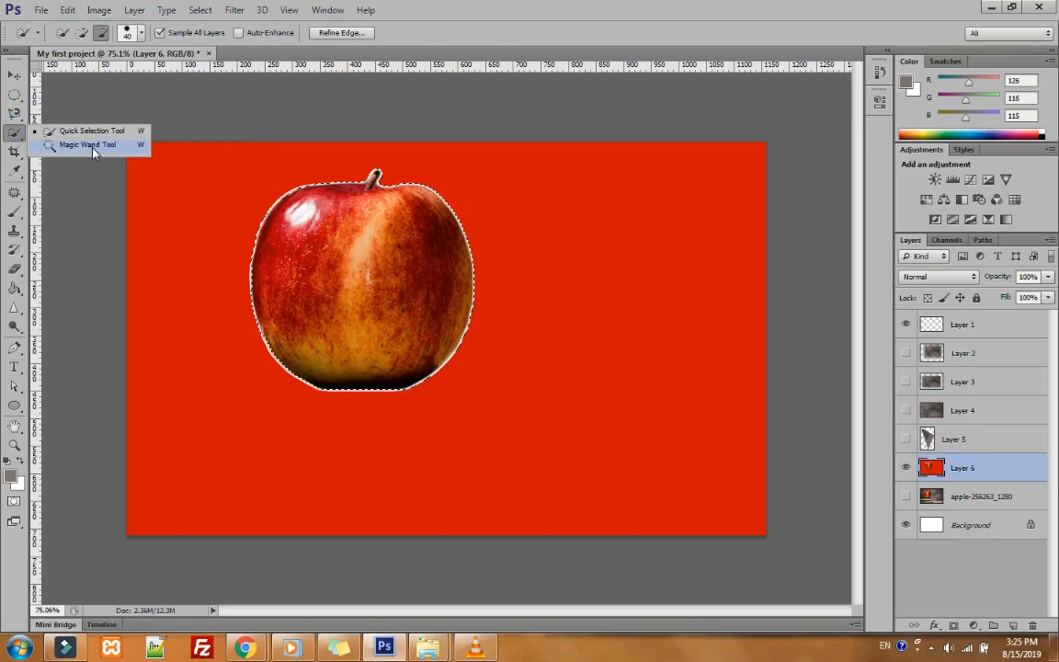
{"action": "left_click", "coordinate": [15, 136]}
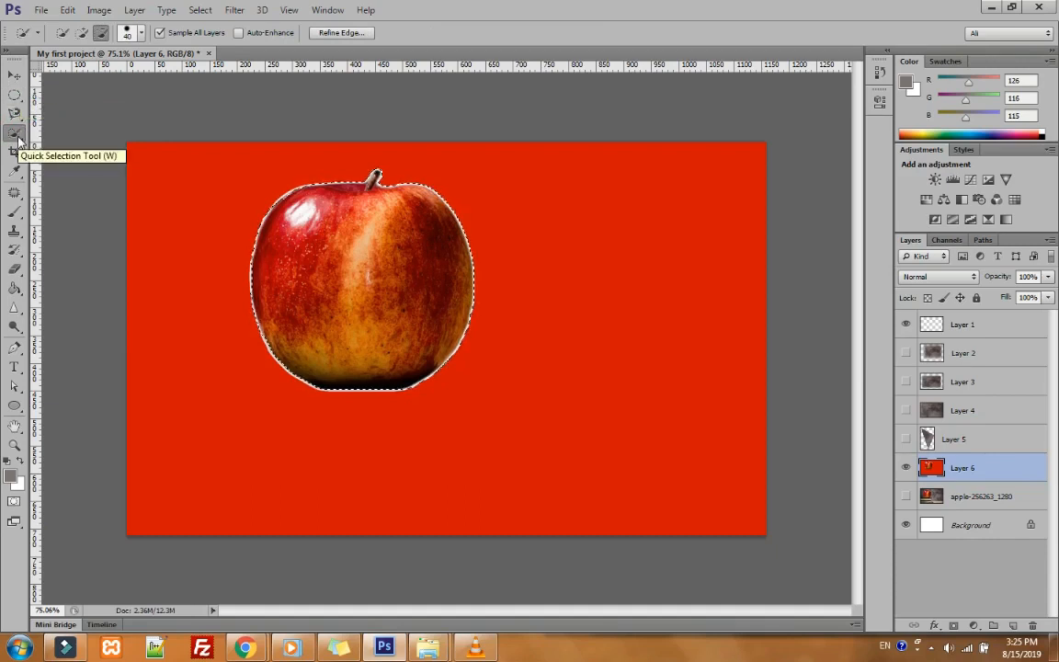
{"action": "key", "text": "ctrl+plus"}
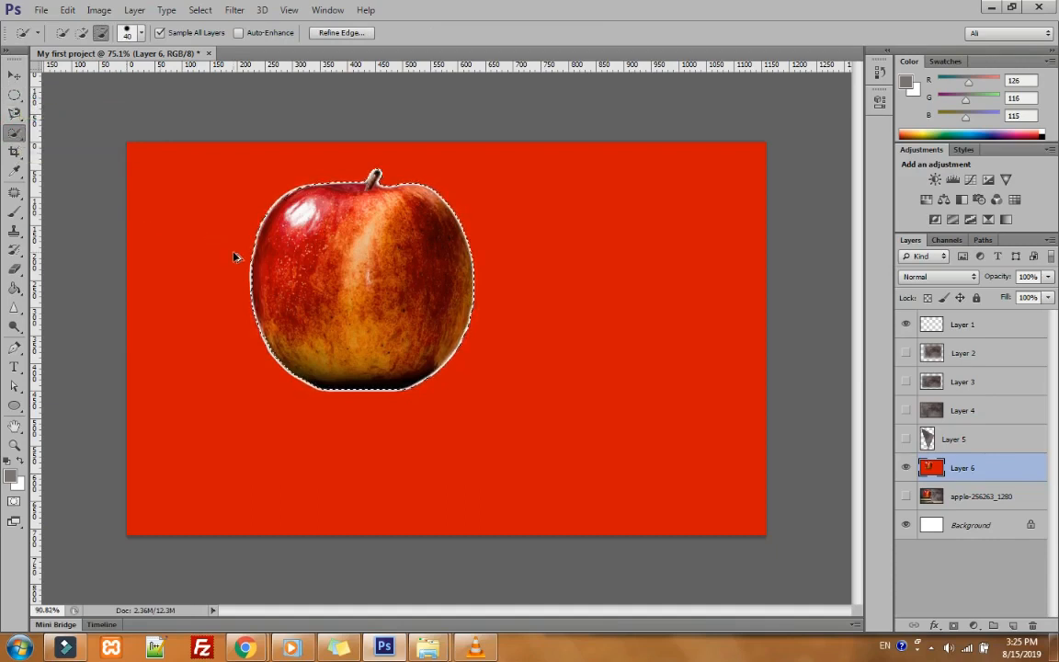
{"action": "scroll", "coordinate": [333, 184], "scroll_direction": "up", "scroll_amount": 3}
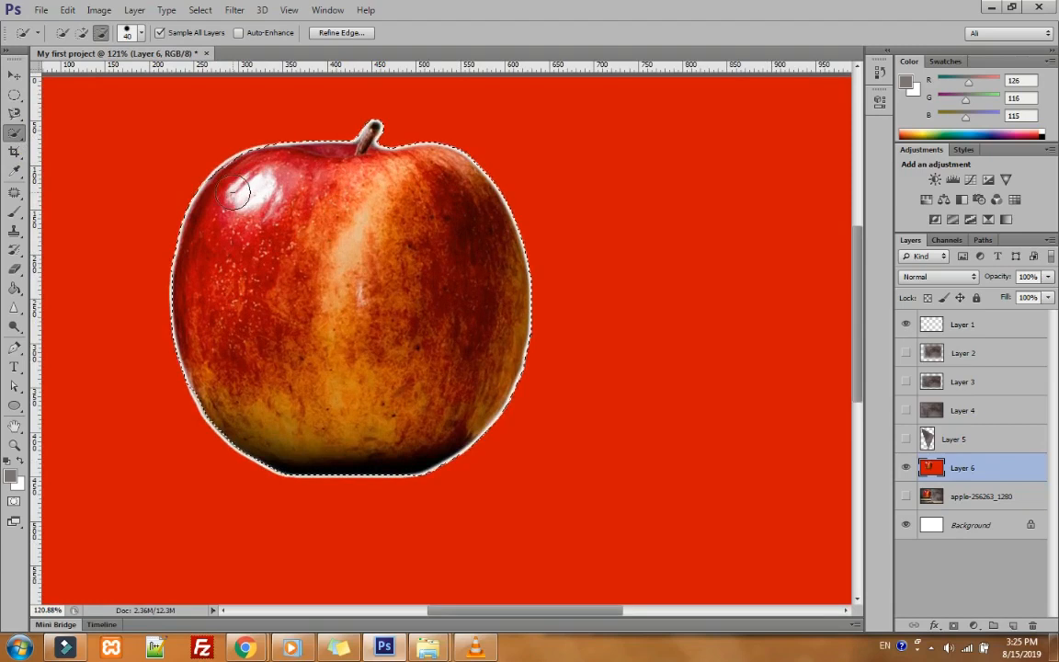
{"action": "scroll", "coordinate": [236, 191], "scroll_direction": "down", "scroll_amount": 2}
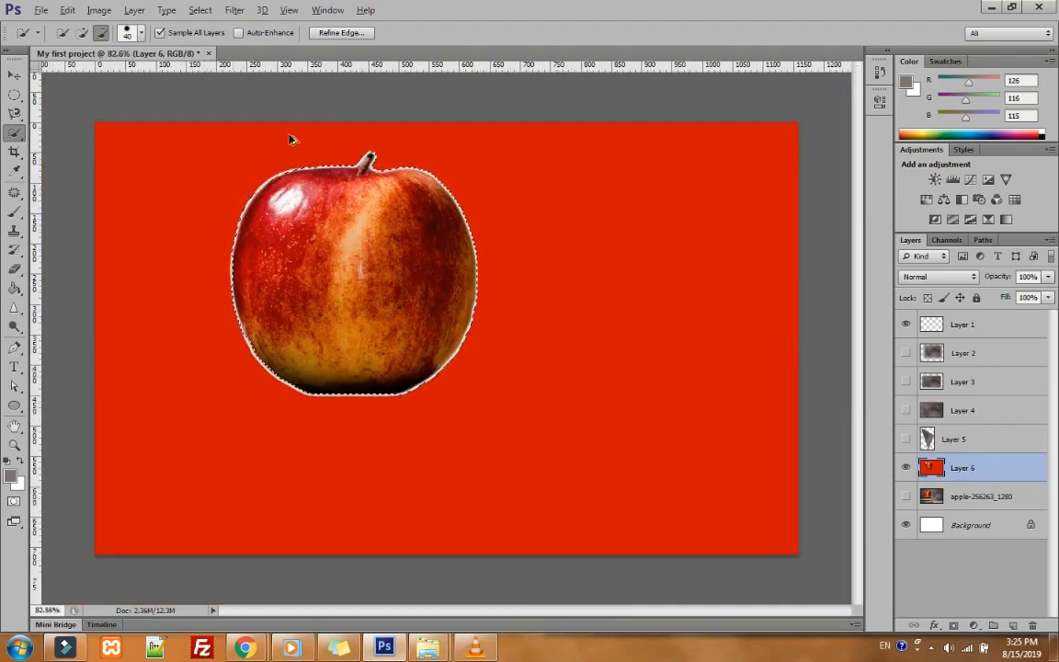
{"action": "scroll", "coordinate": [276, 147], "scroll_direction": "up", "scroll_amount": 5}
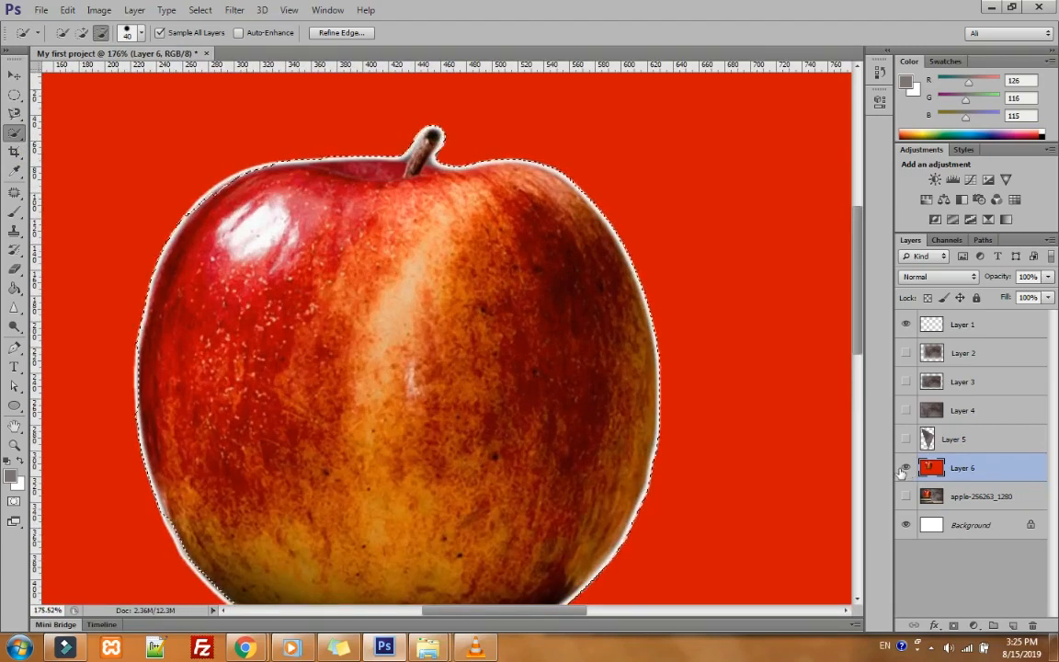
Step: Hide Layer 6 and show the apple-256263_1280 photo layer in its place, with the apple-shaped selection cleared
{"action": "left_click", "coordinate": [906, 468]}
{"action": "left_click", "coordinate": [906, 496]}
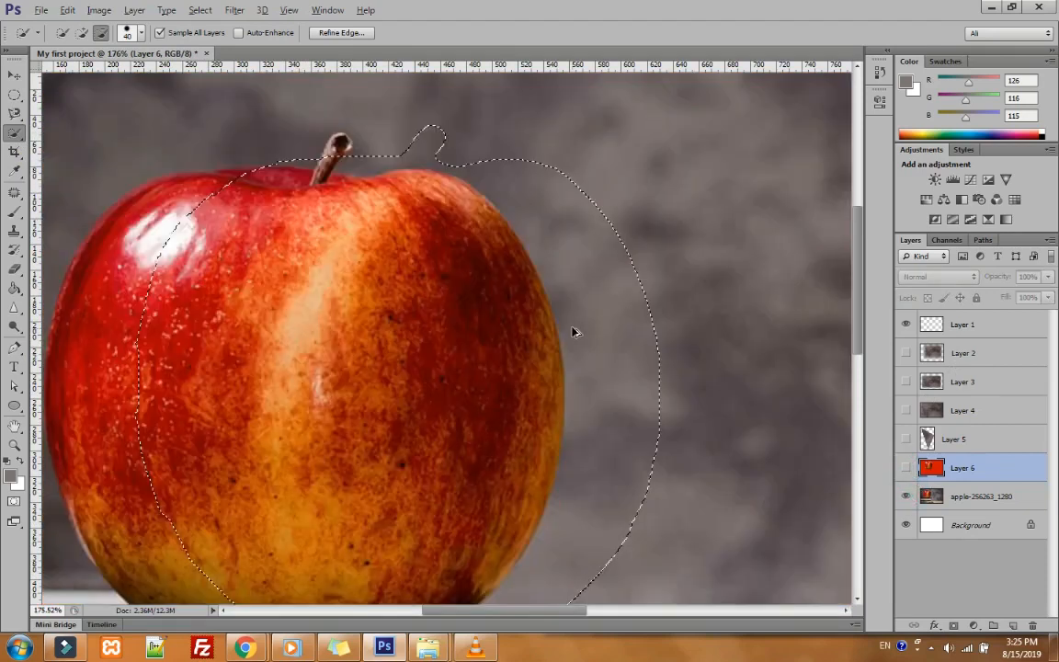
{"action": "scroll", "coordinate": [573, 332], "scroll_direction": "down", "scroll_amount": 3}
{"action": "scroll", "coordinate": [221, 265], "scroll_direction": "up", "scroll_amount": 1}
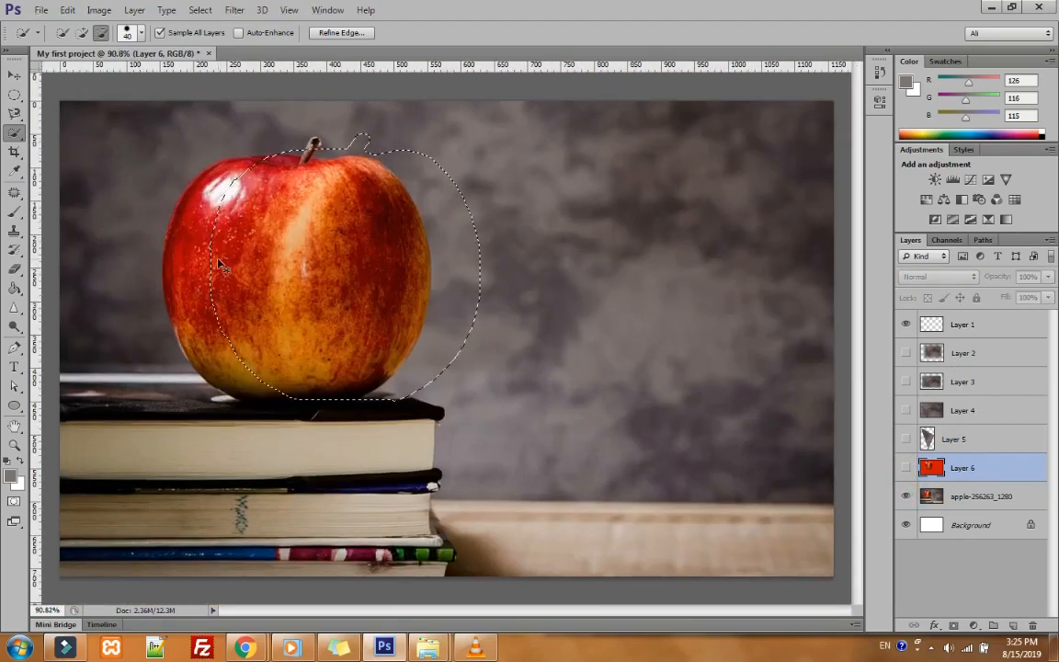
{"action": "key", "text": "ctrl+d"}
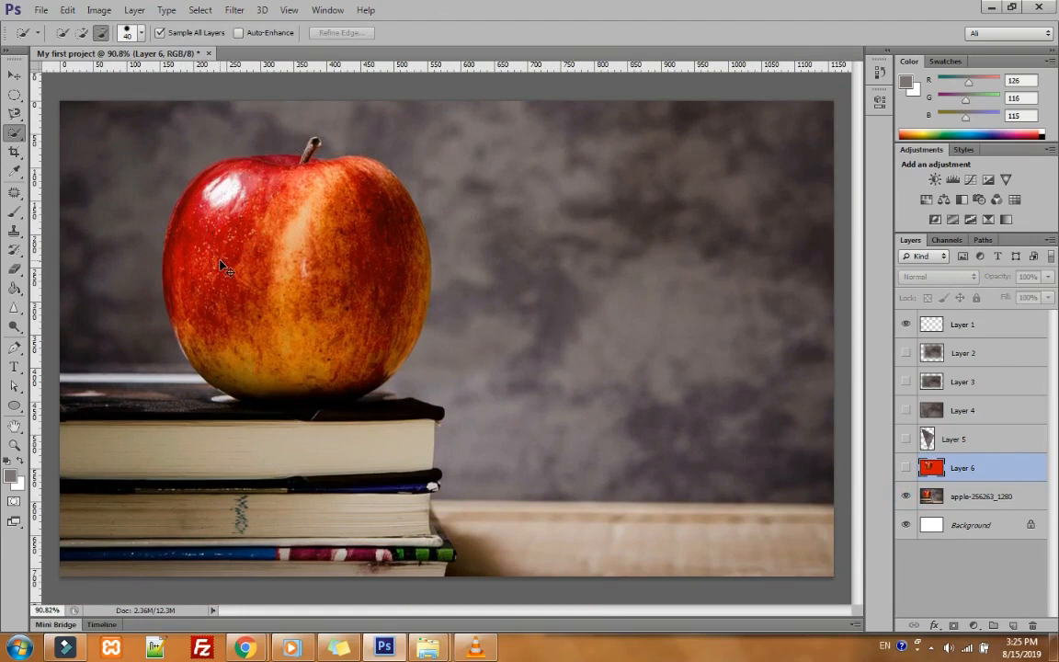
{"action": "scroll", "coordinate": [221, 266], "scroll_direction": "down", "scroll_amount": 1}
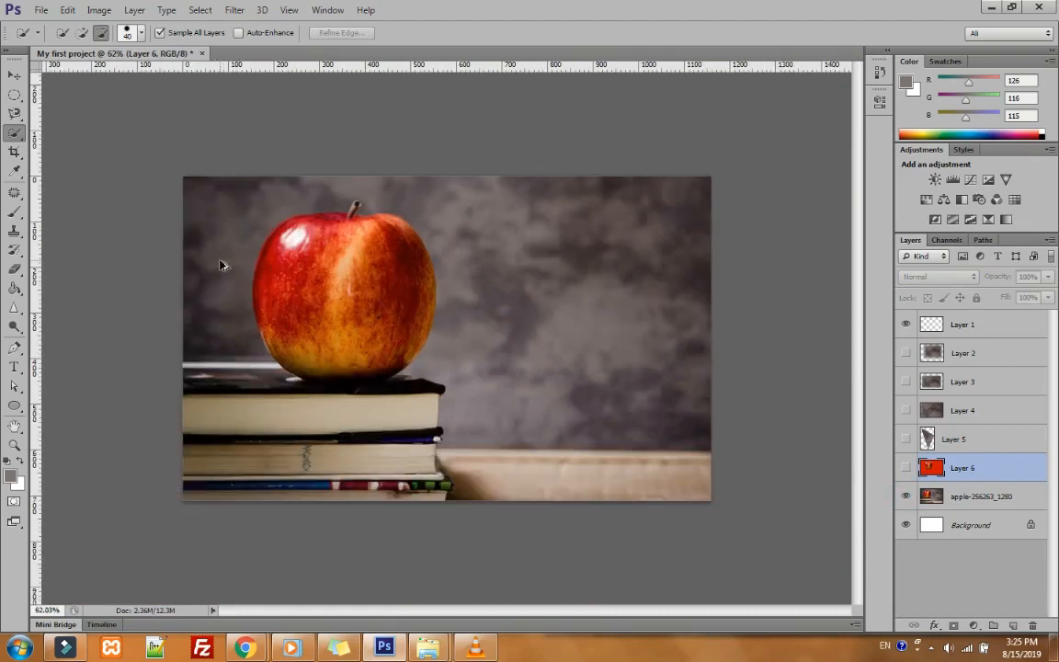
{"action": "scroll", "coordinate": [279, 284], "scroll_direction": "up", "scroll_amount": 1}
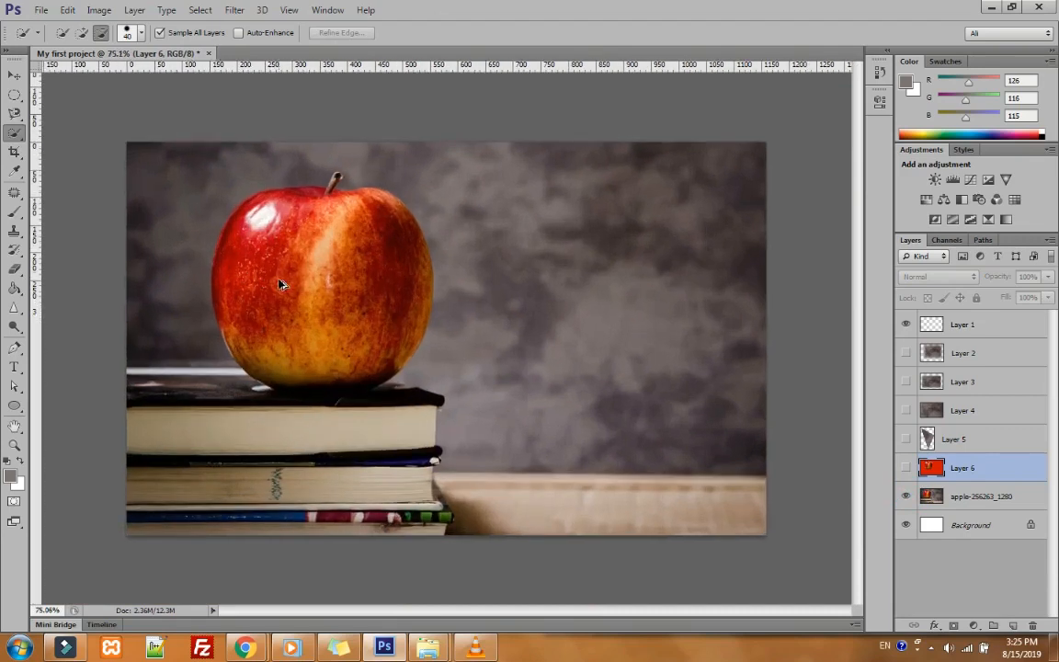
{"action": "scroll", "coordinate": [253, 241], "scroll_direction": "up", "scroll_amount": 2}
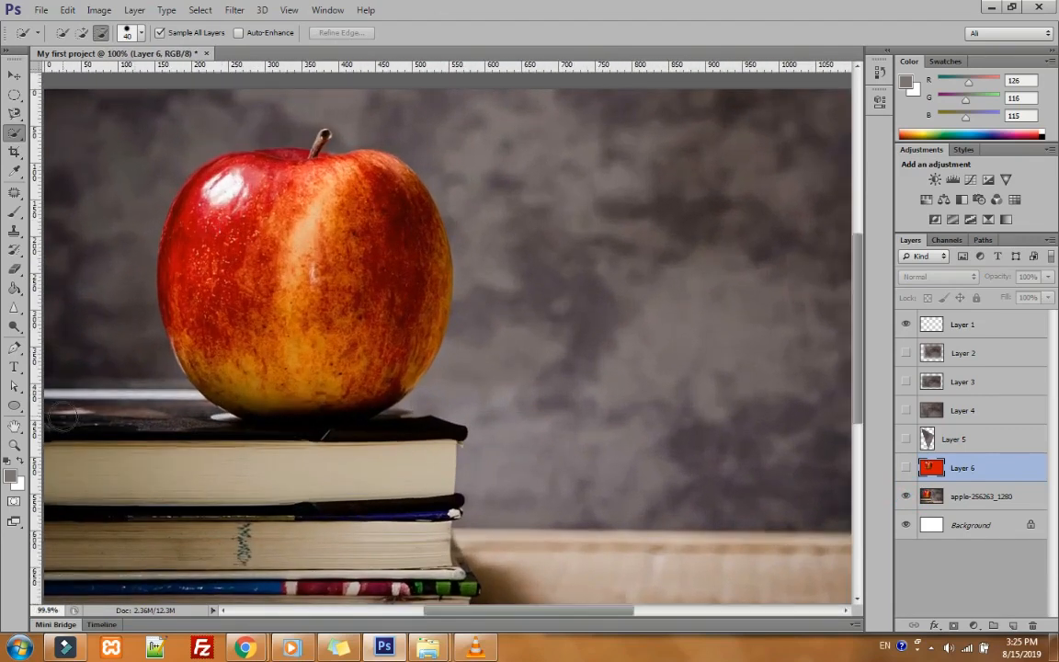